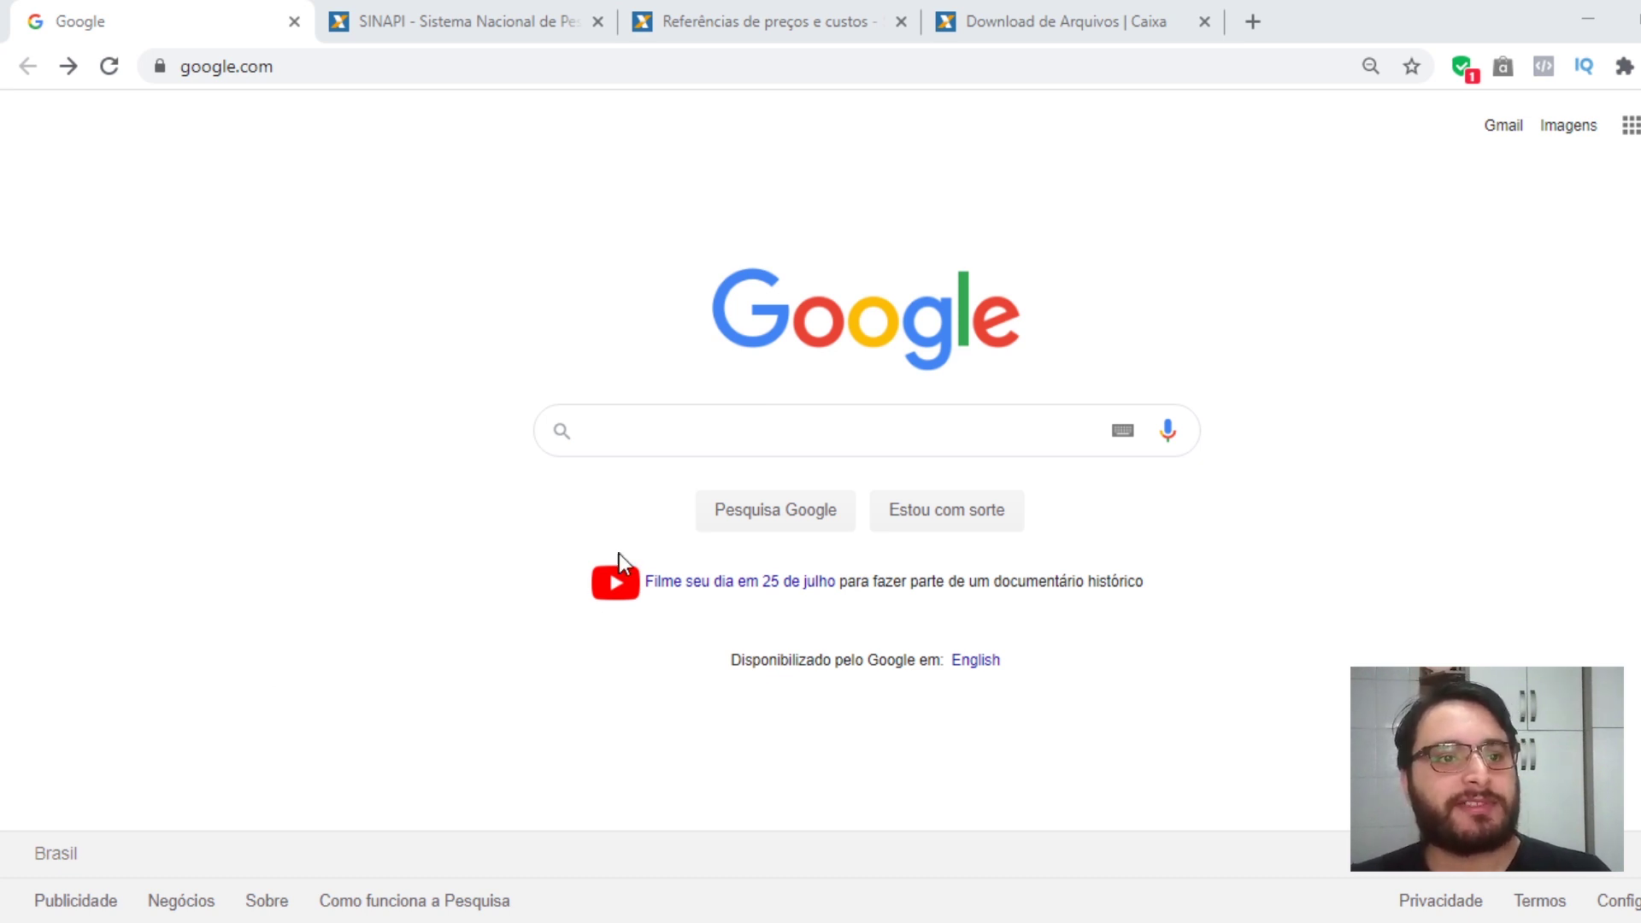
- Search Google for "tabela sinapi" and look through the results for the Caixa SINAPI page
click(654, 430)
text(tabela sinapi)
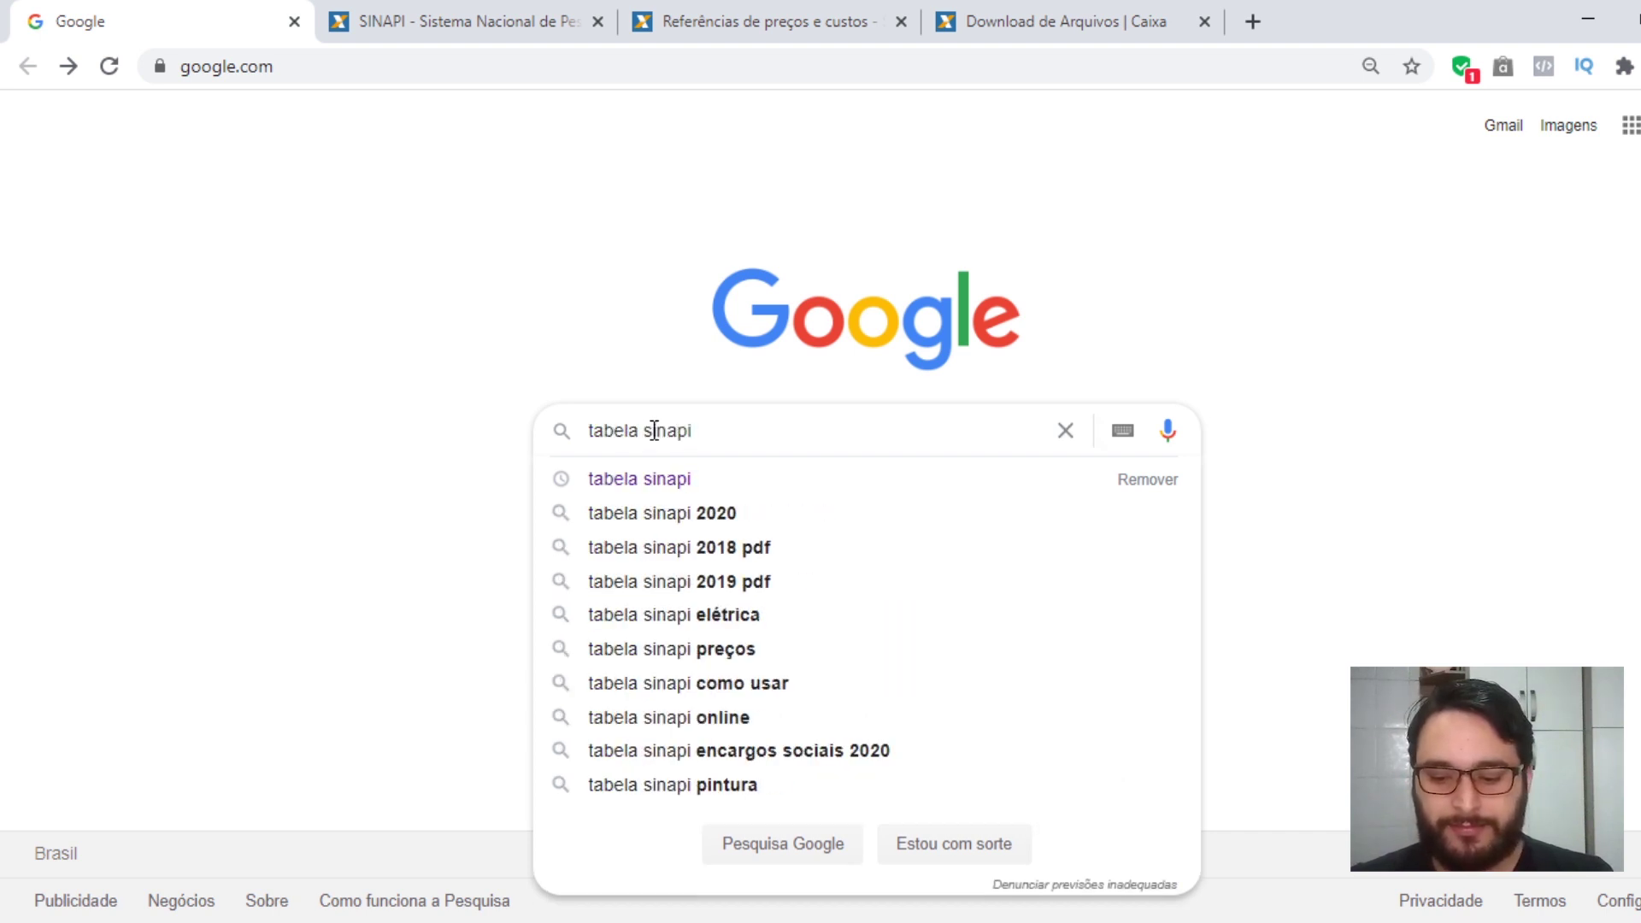
key(Return)
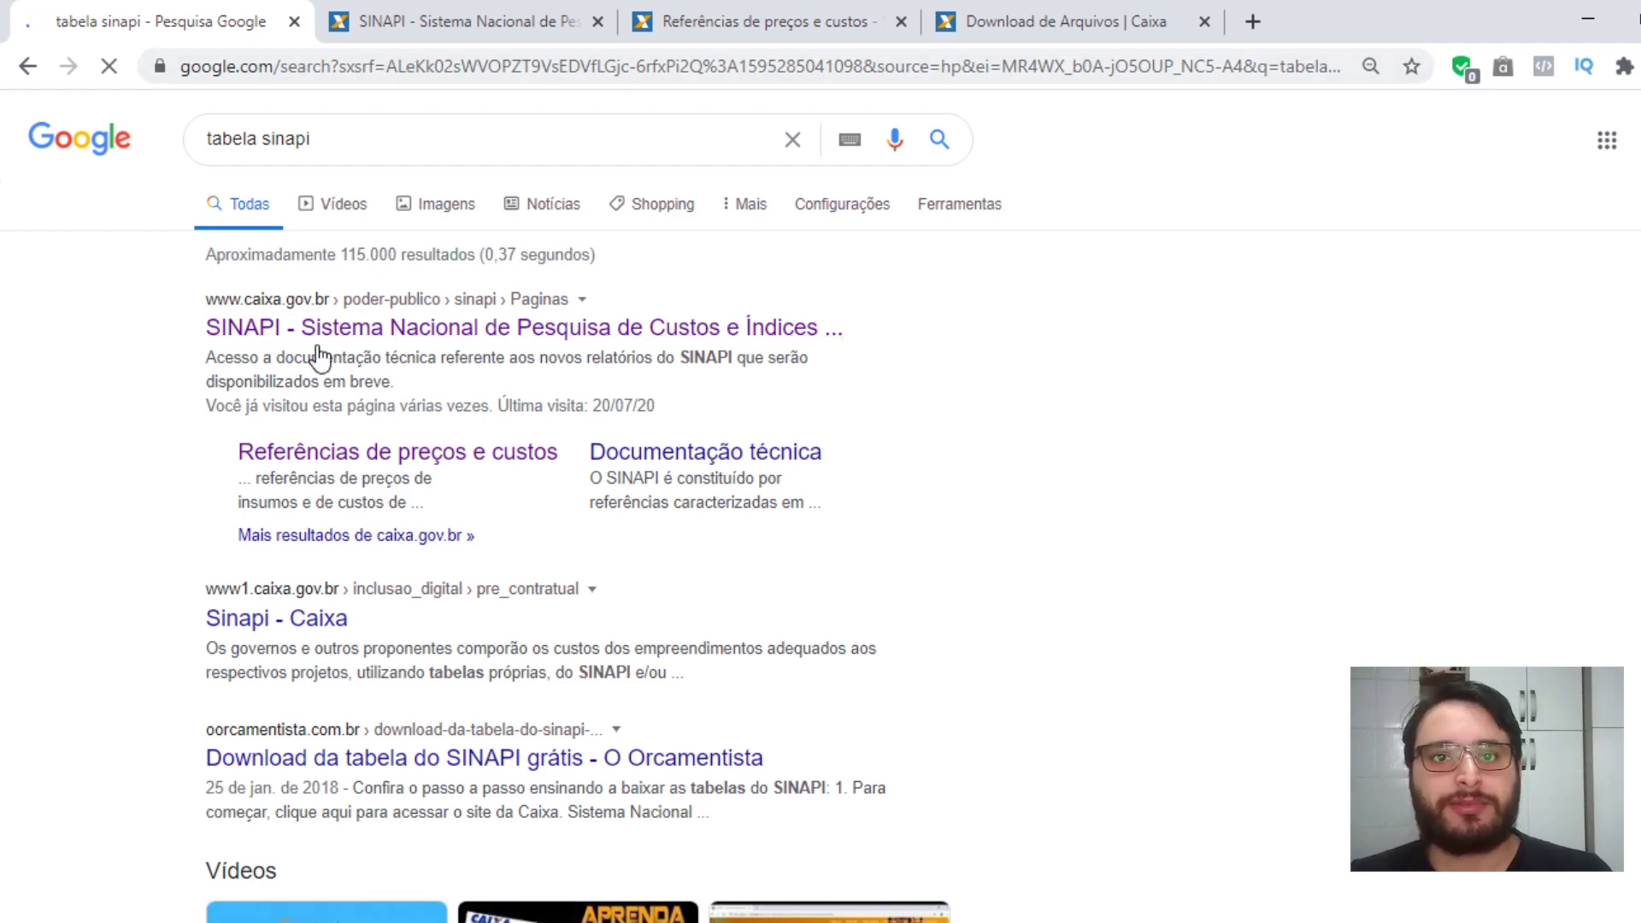
scroll(277, 675, down, 9)
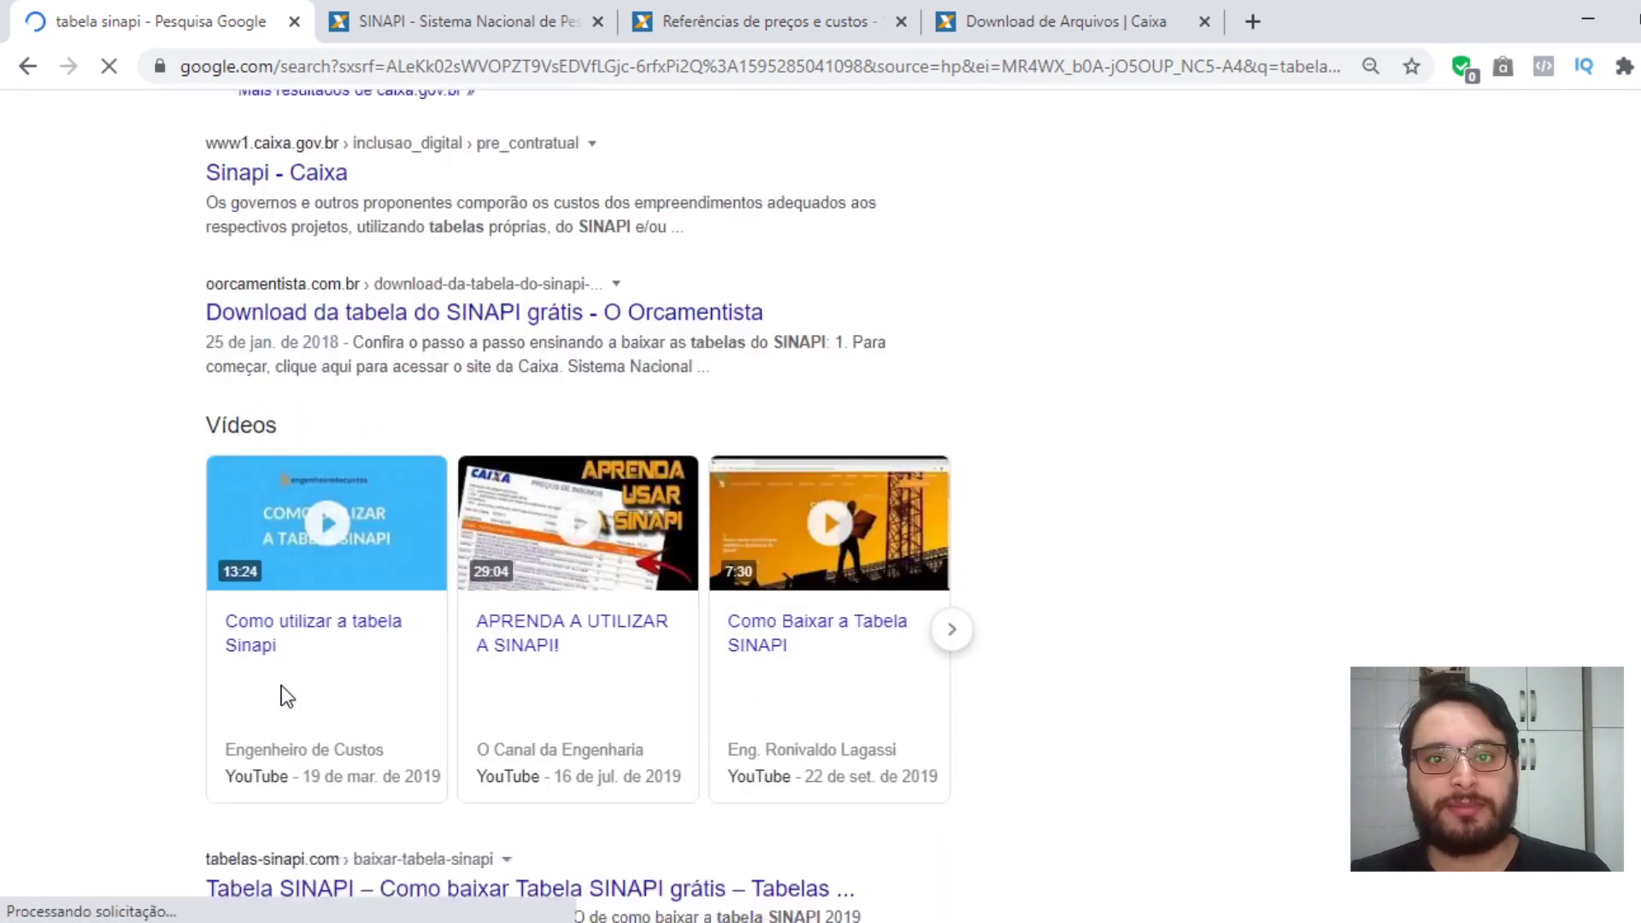
scroll(282, 693, down, 3)
scroll(280, 692, up, 12)
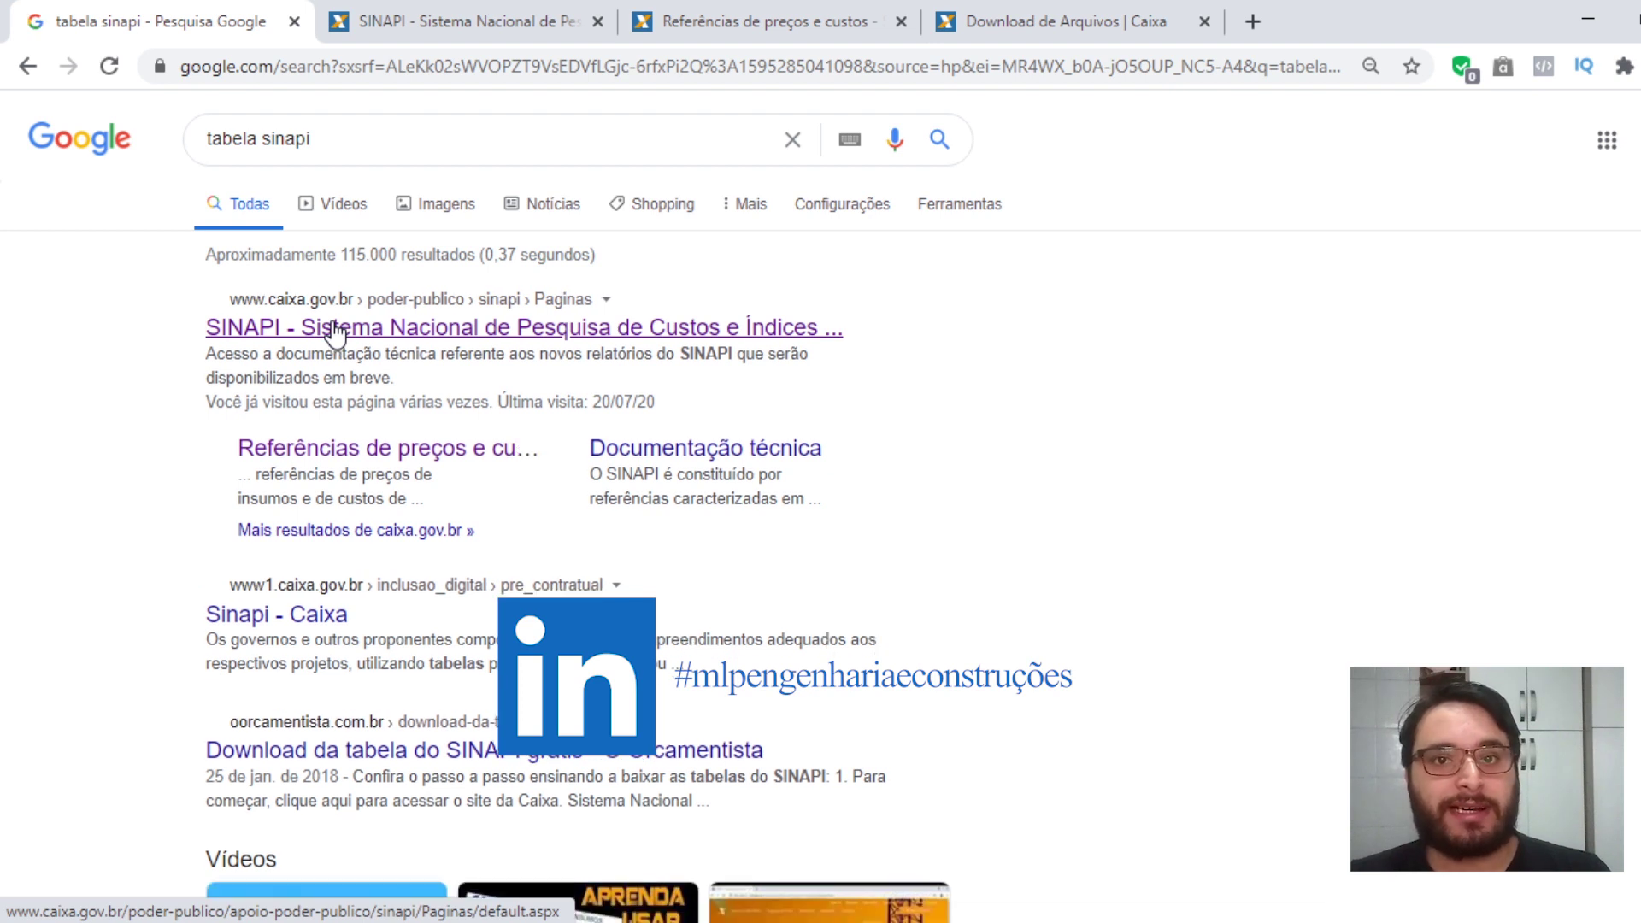
- Open the Caixa SINAPI page and find the "Referências de preços e custos" entry under "Tudo sobre o SINAPI"
click(408, 23)
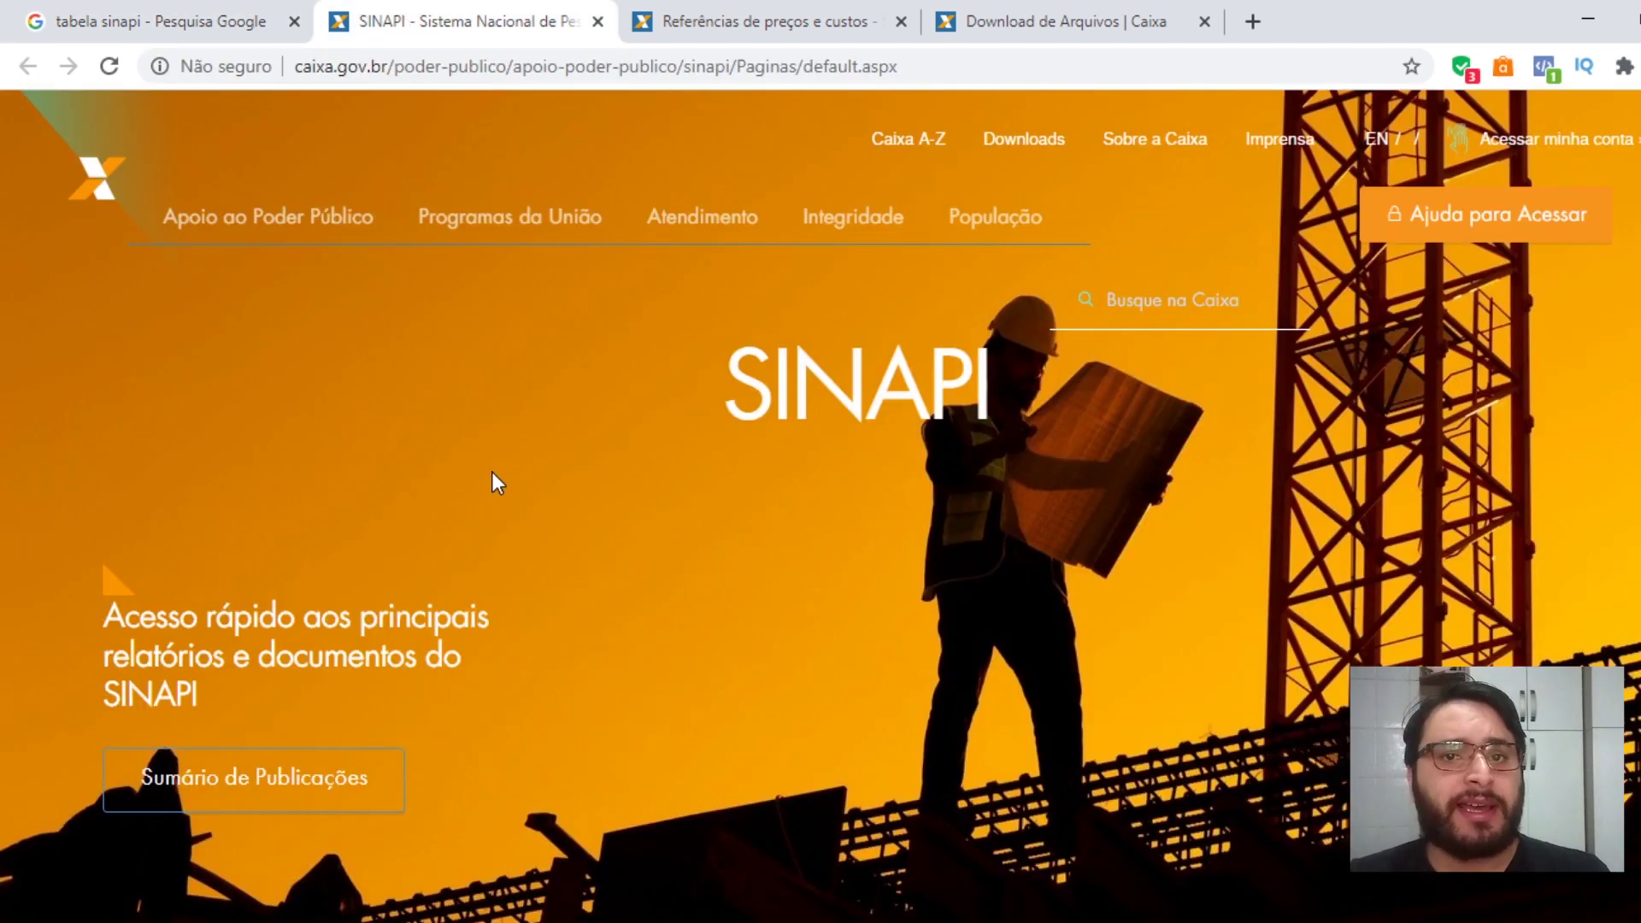
scroll(521, 402, down, 7)
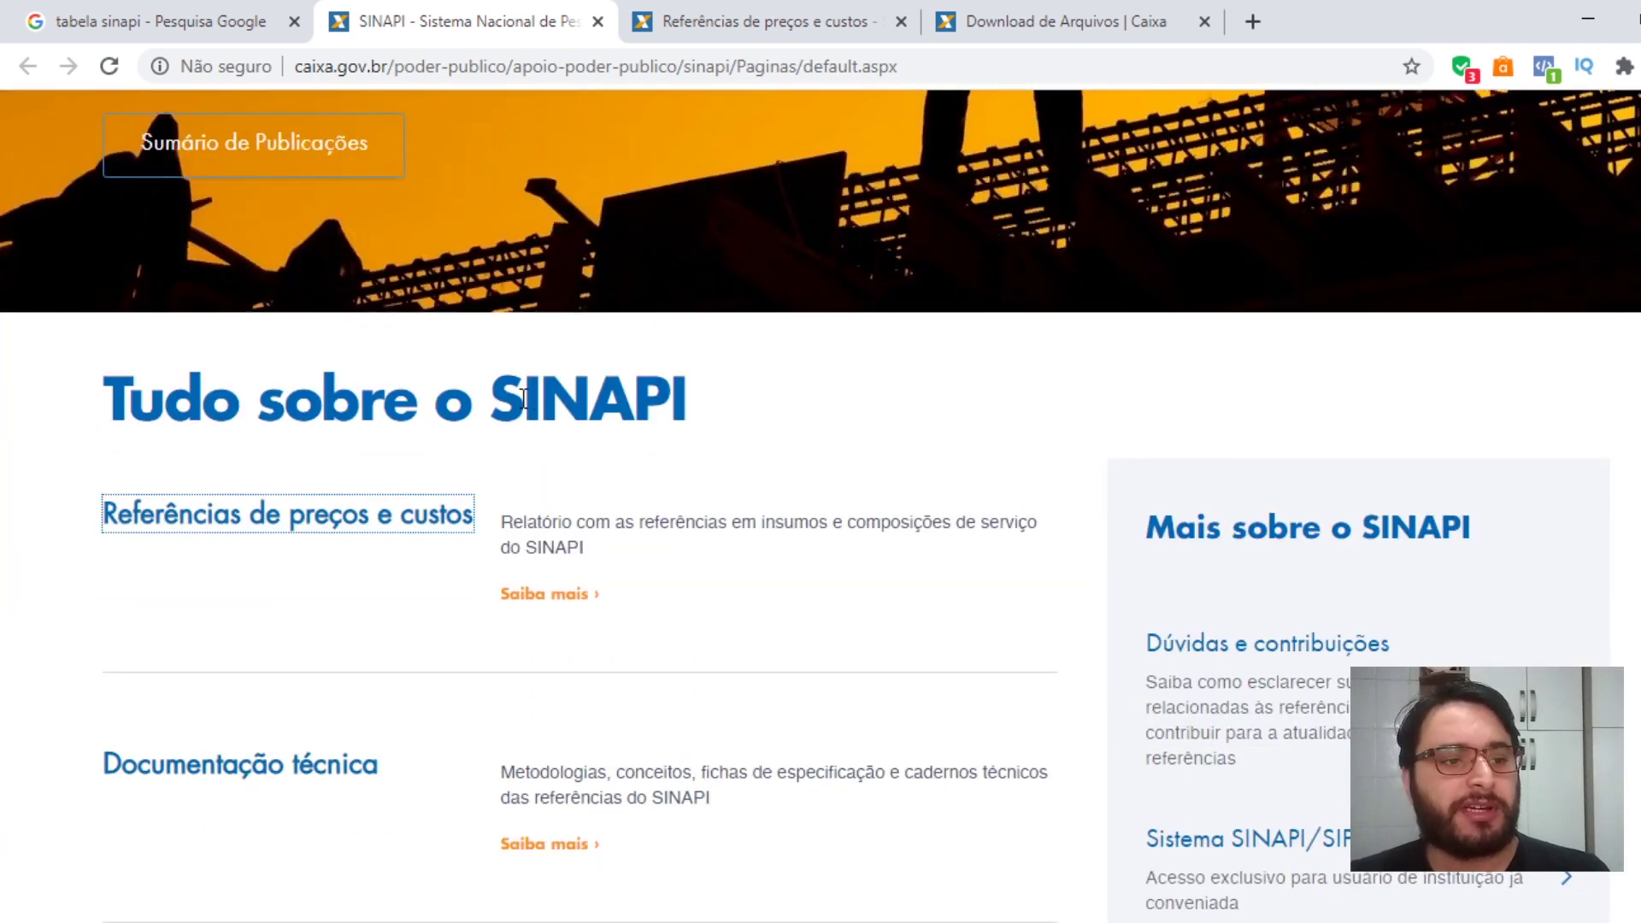
click(104, 533)
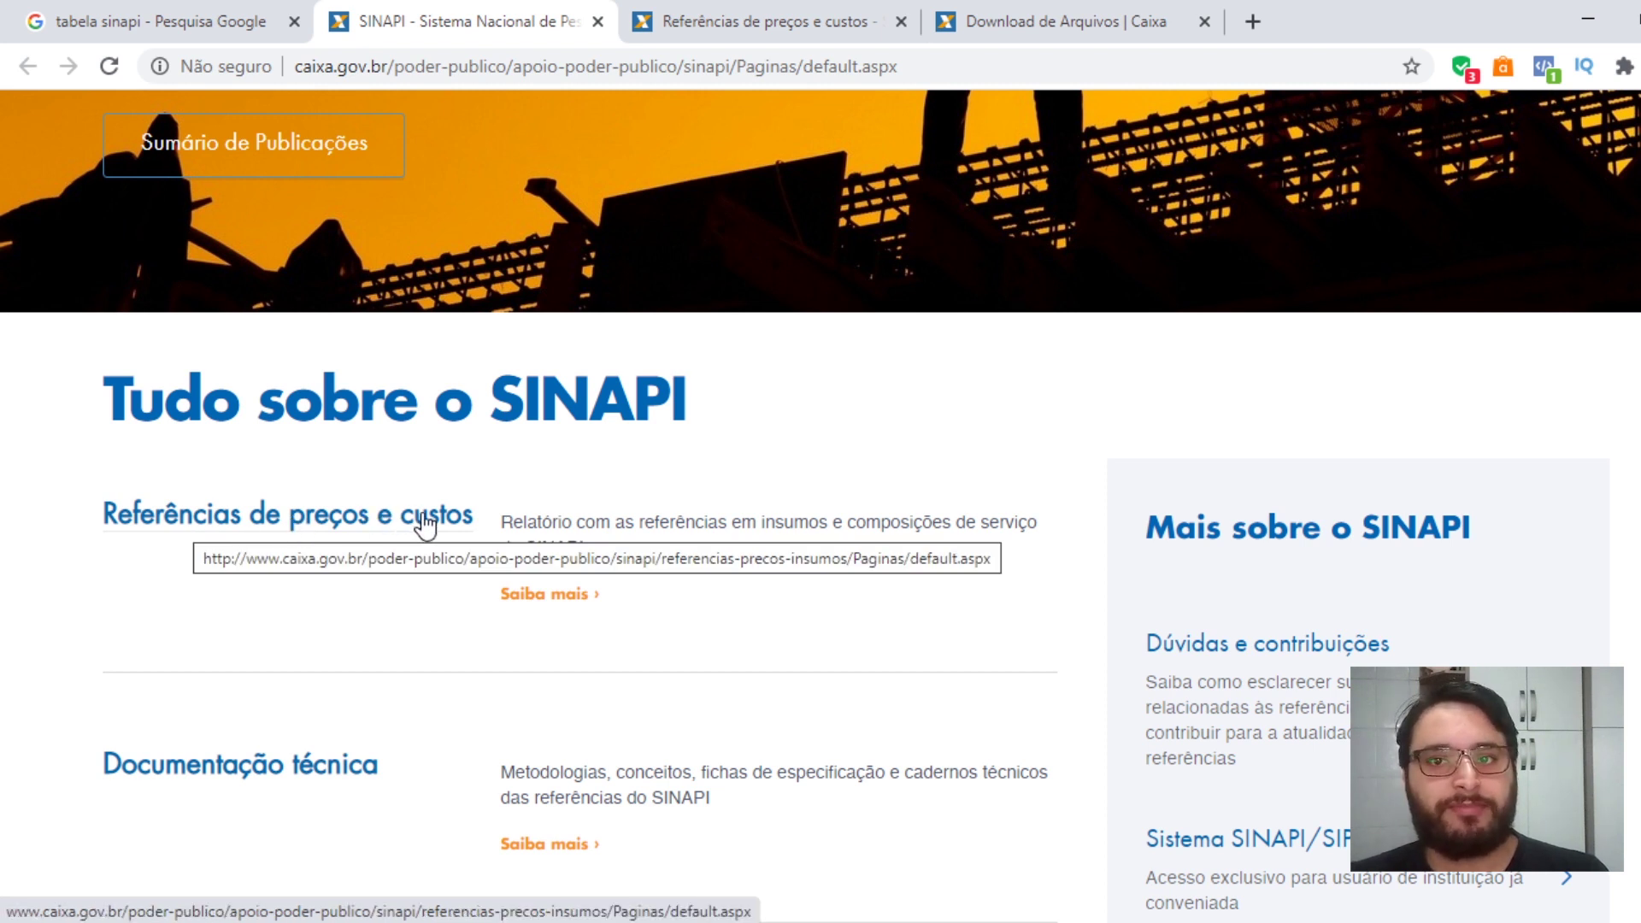
- Open the "Referências de preços e custos" page and choose São Paulo from the reports by federative unit
click(752, 15)
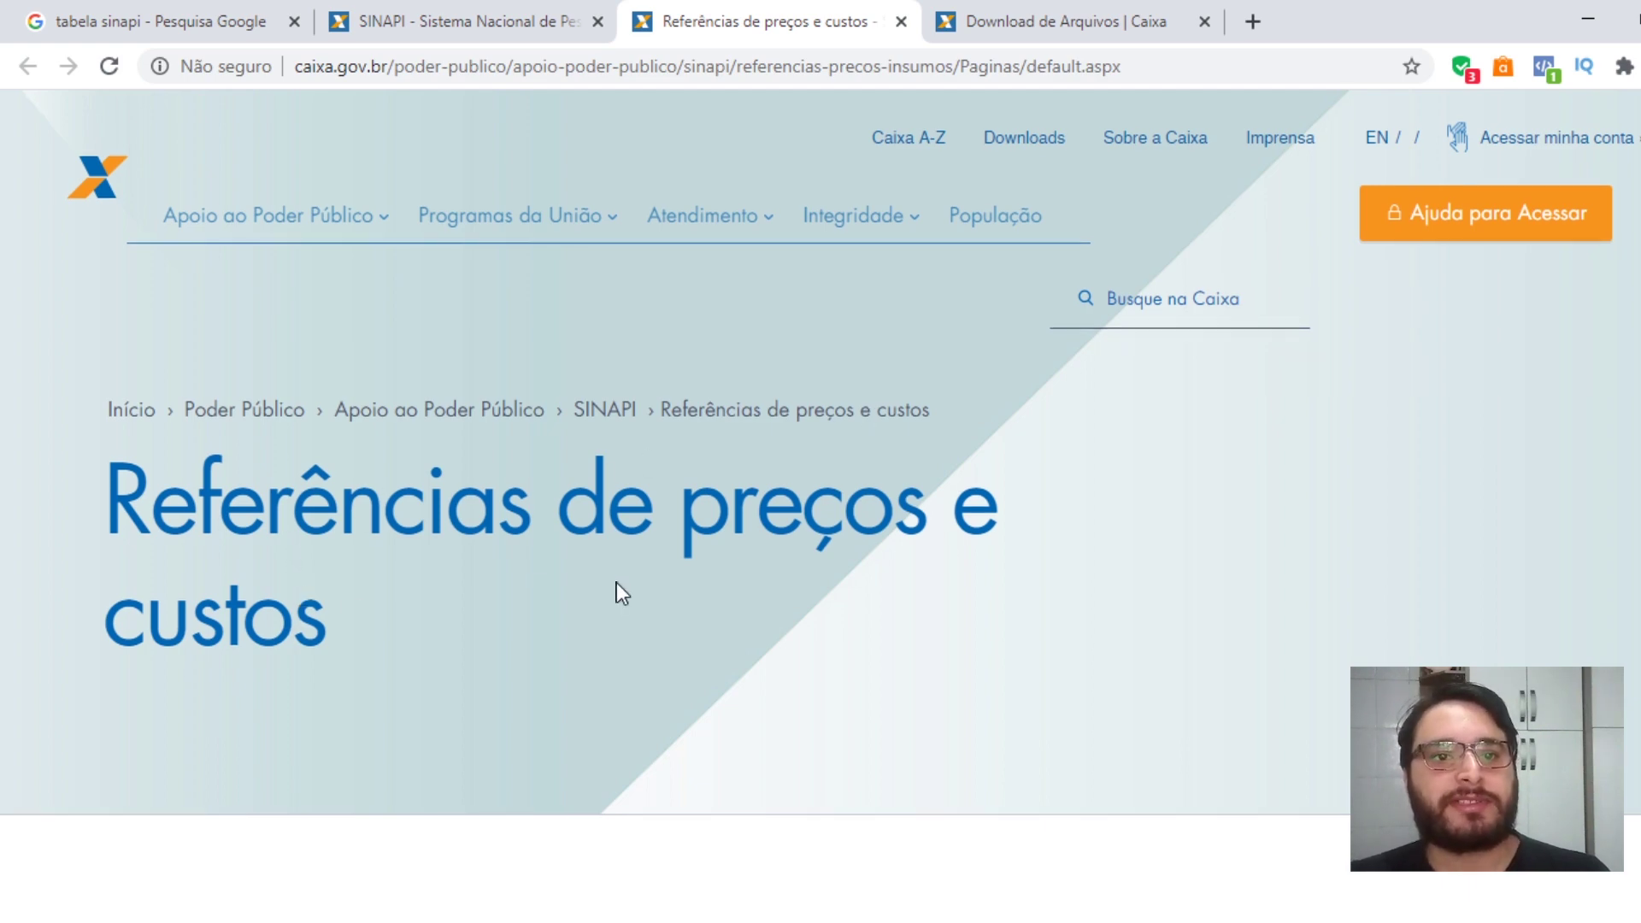
scroll(820, 543, down, 4)
scroll(822, 540, down, 7)
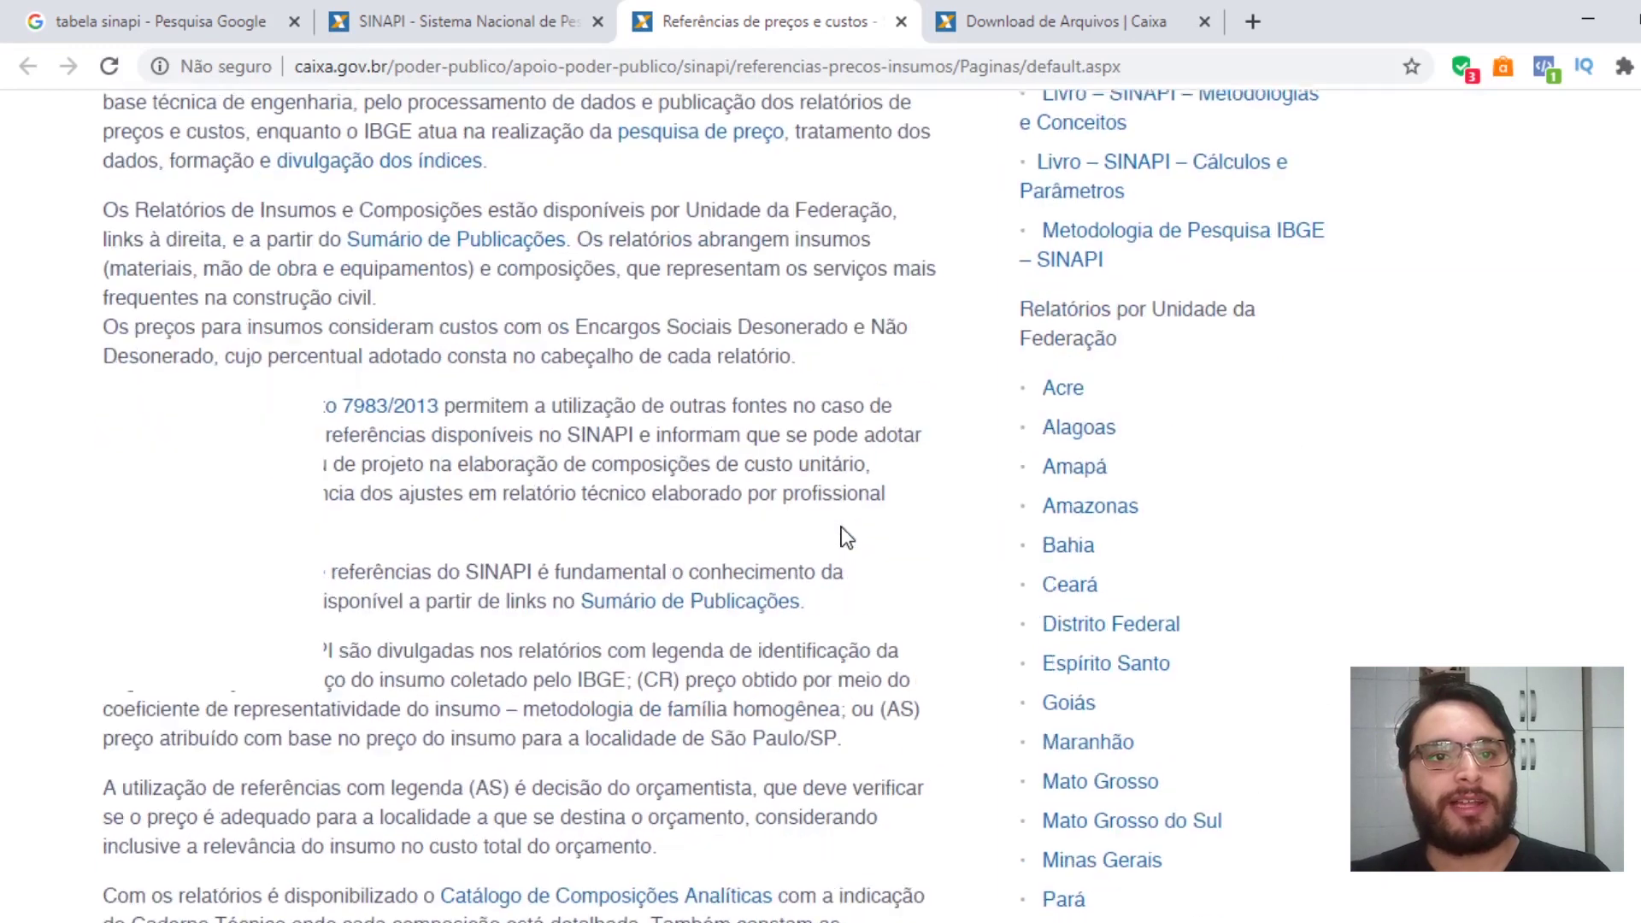
scroll(938, 495, down, 1)
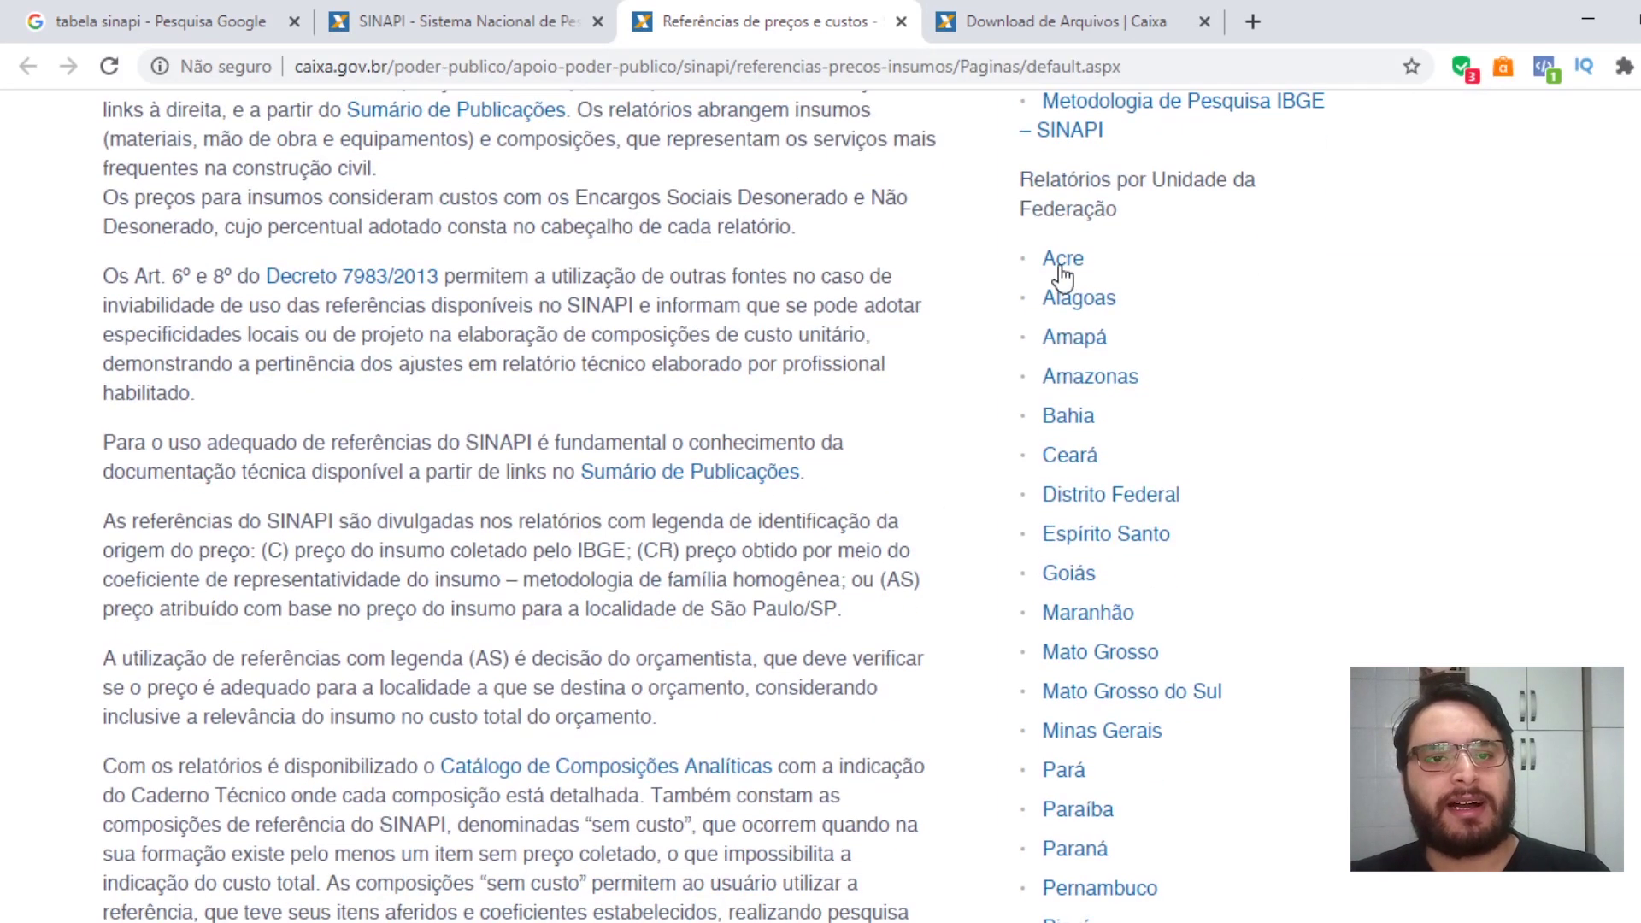
scroll(975, 551, down, 1)
scroll(959, 566, down, 3)
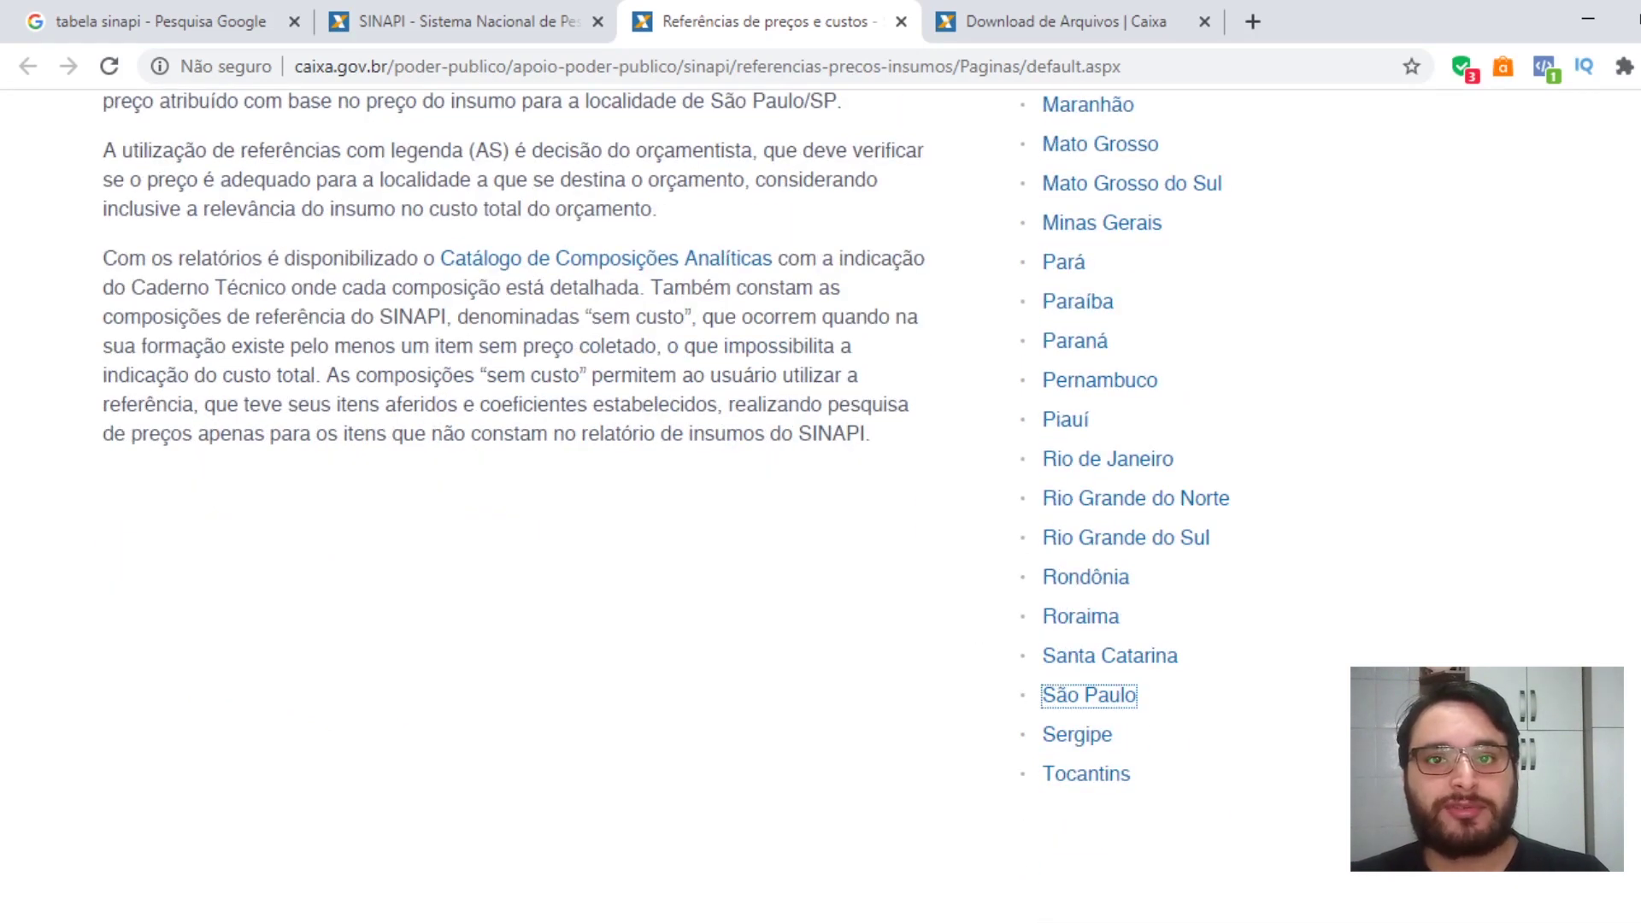
scroll(666, 445, up, 2)
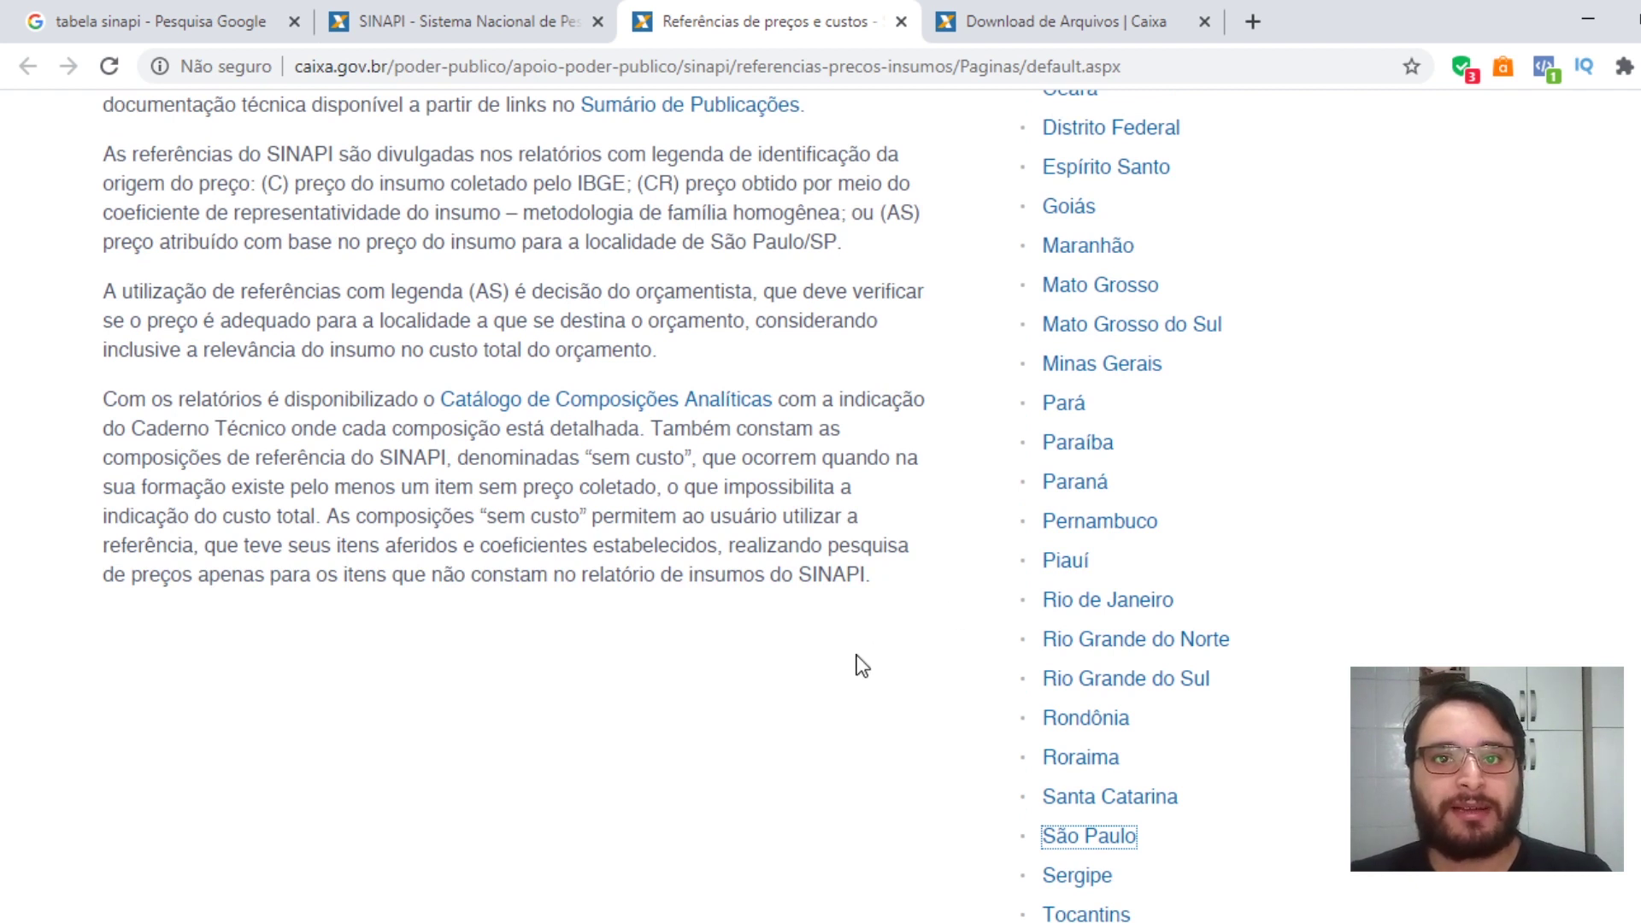
click(1075, 842)
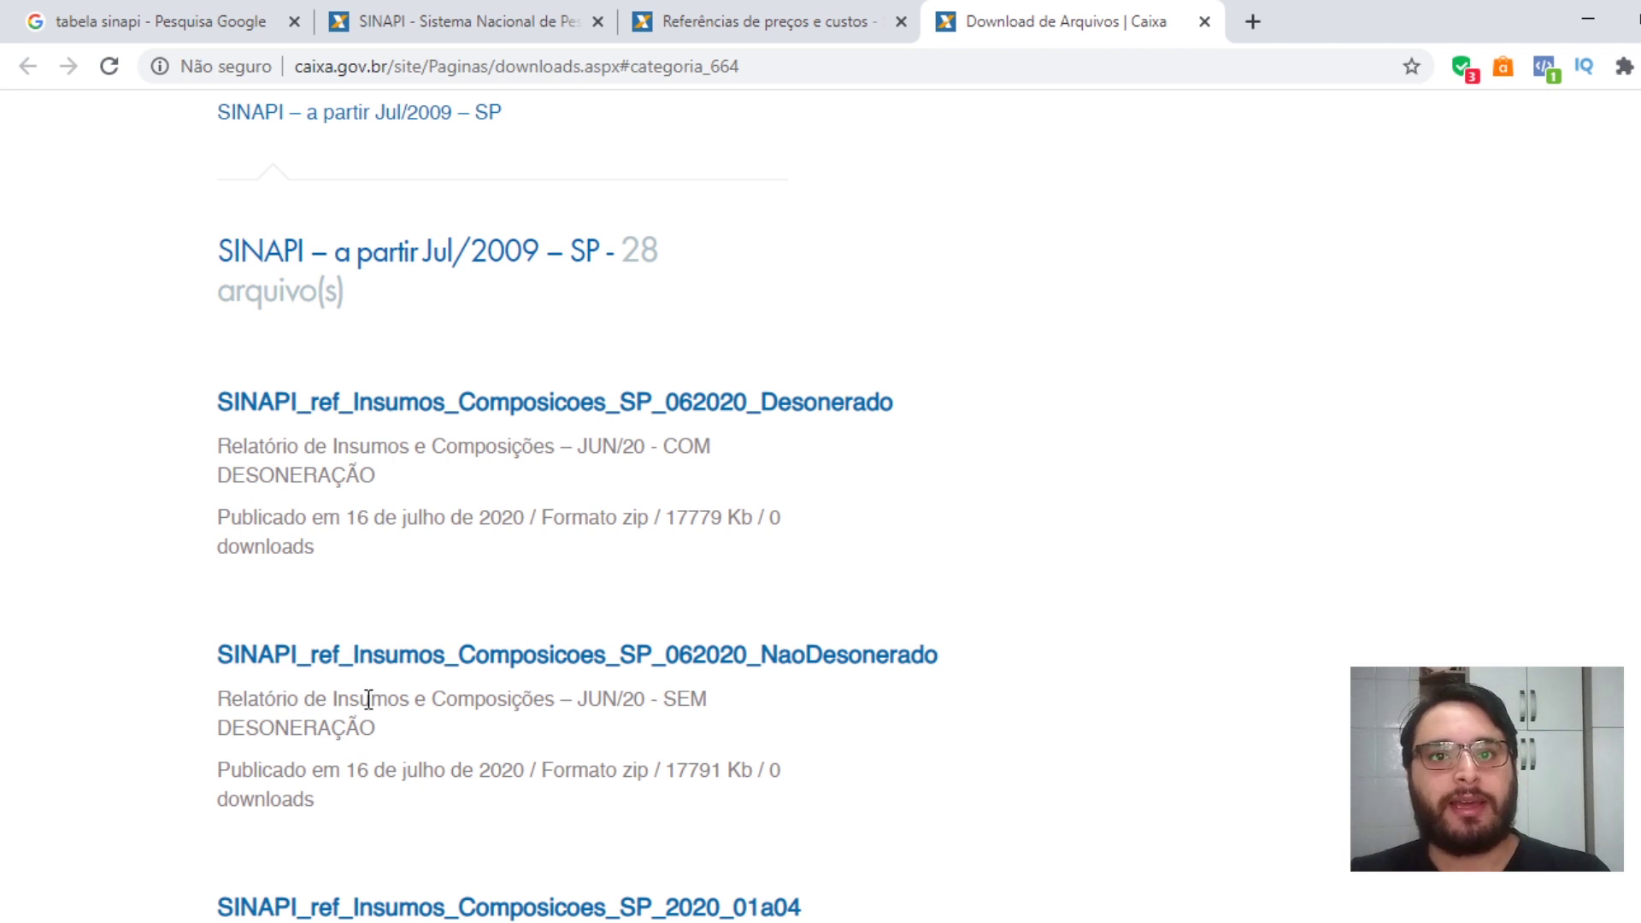
- Compare the JUN/20 São Paulo reports labelled "COM DESONERAÇÃO" and "SEM DESONERAÇÃO"
drag(664, 702, 676, 730)
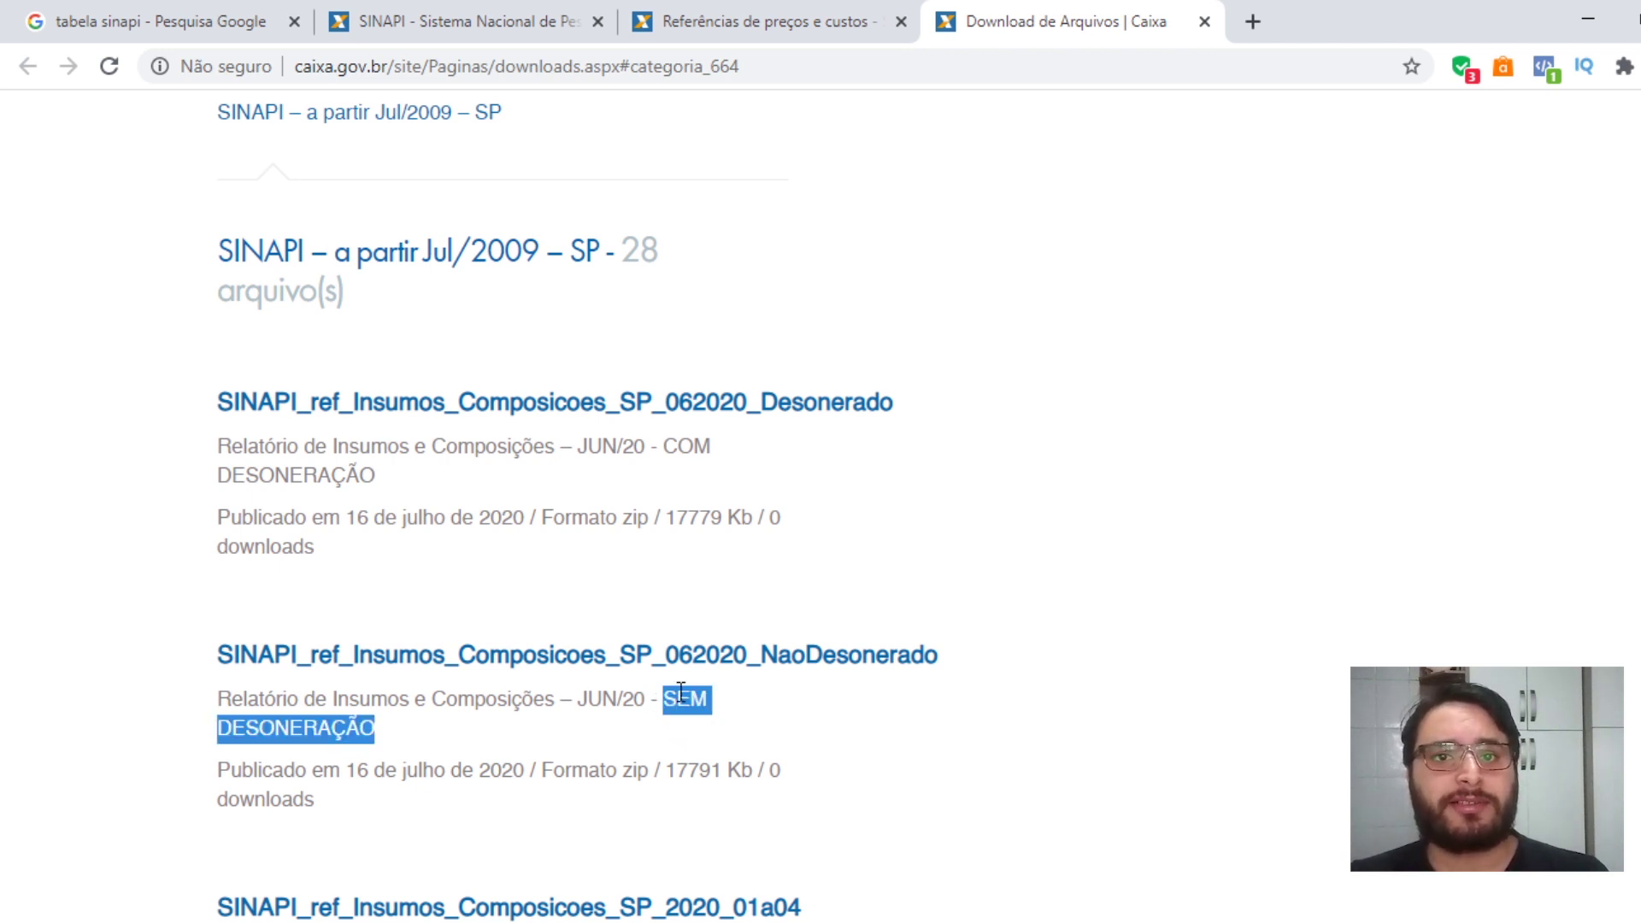
click(667, 446)
drag(667, 446, 693, 483)
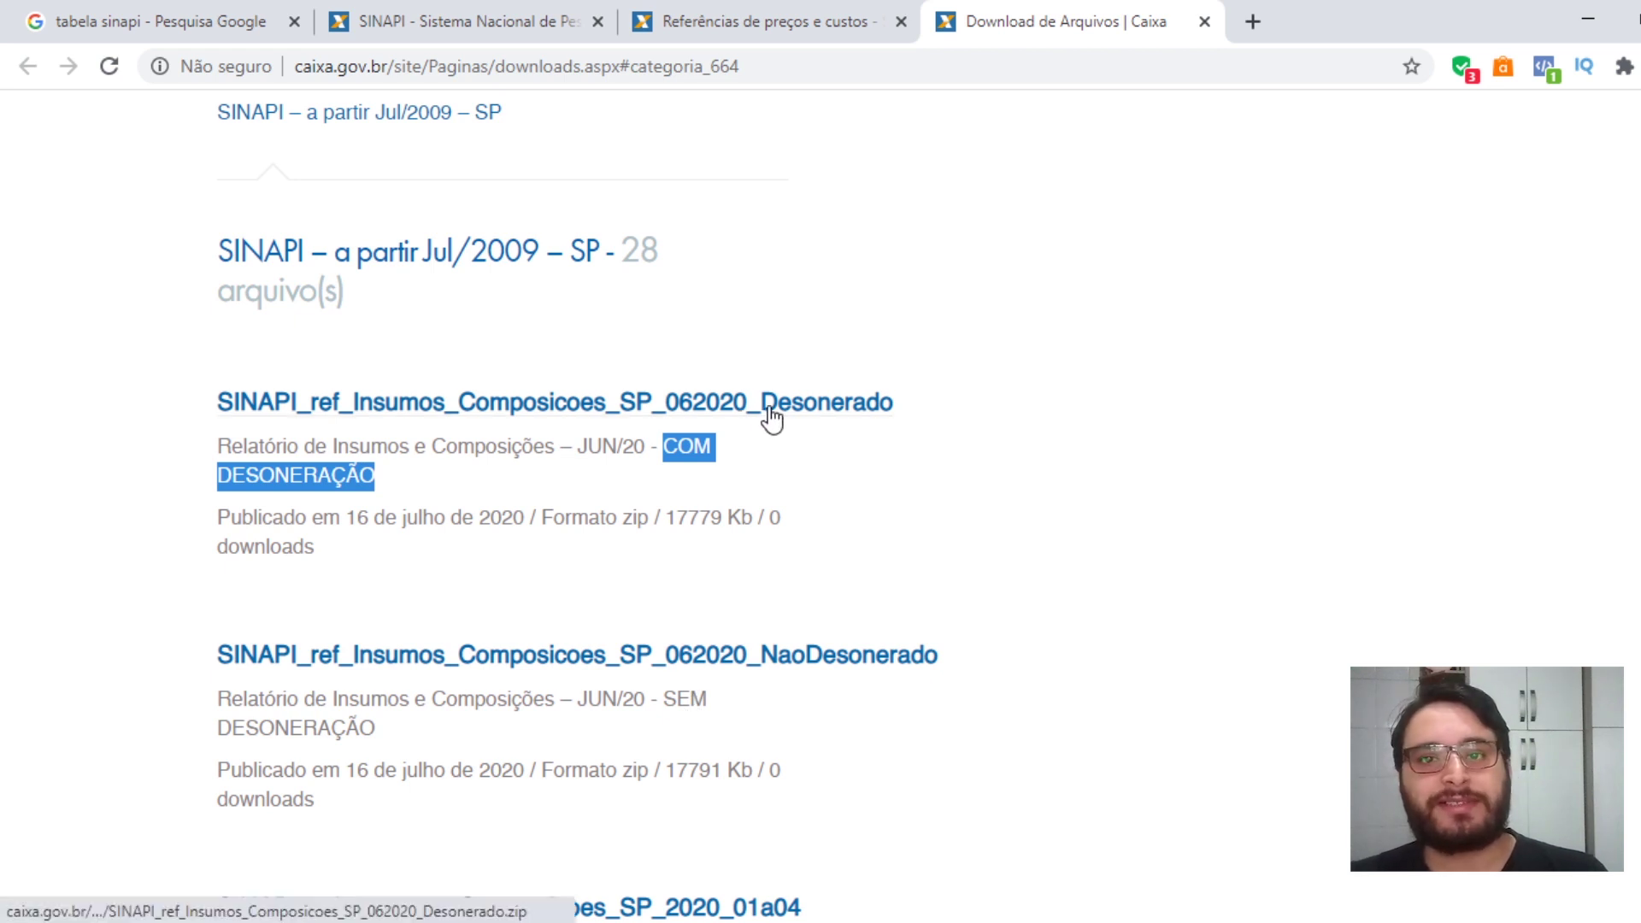
drag(668, 702, 673, 736)
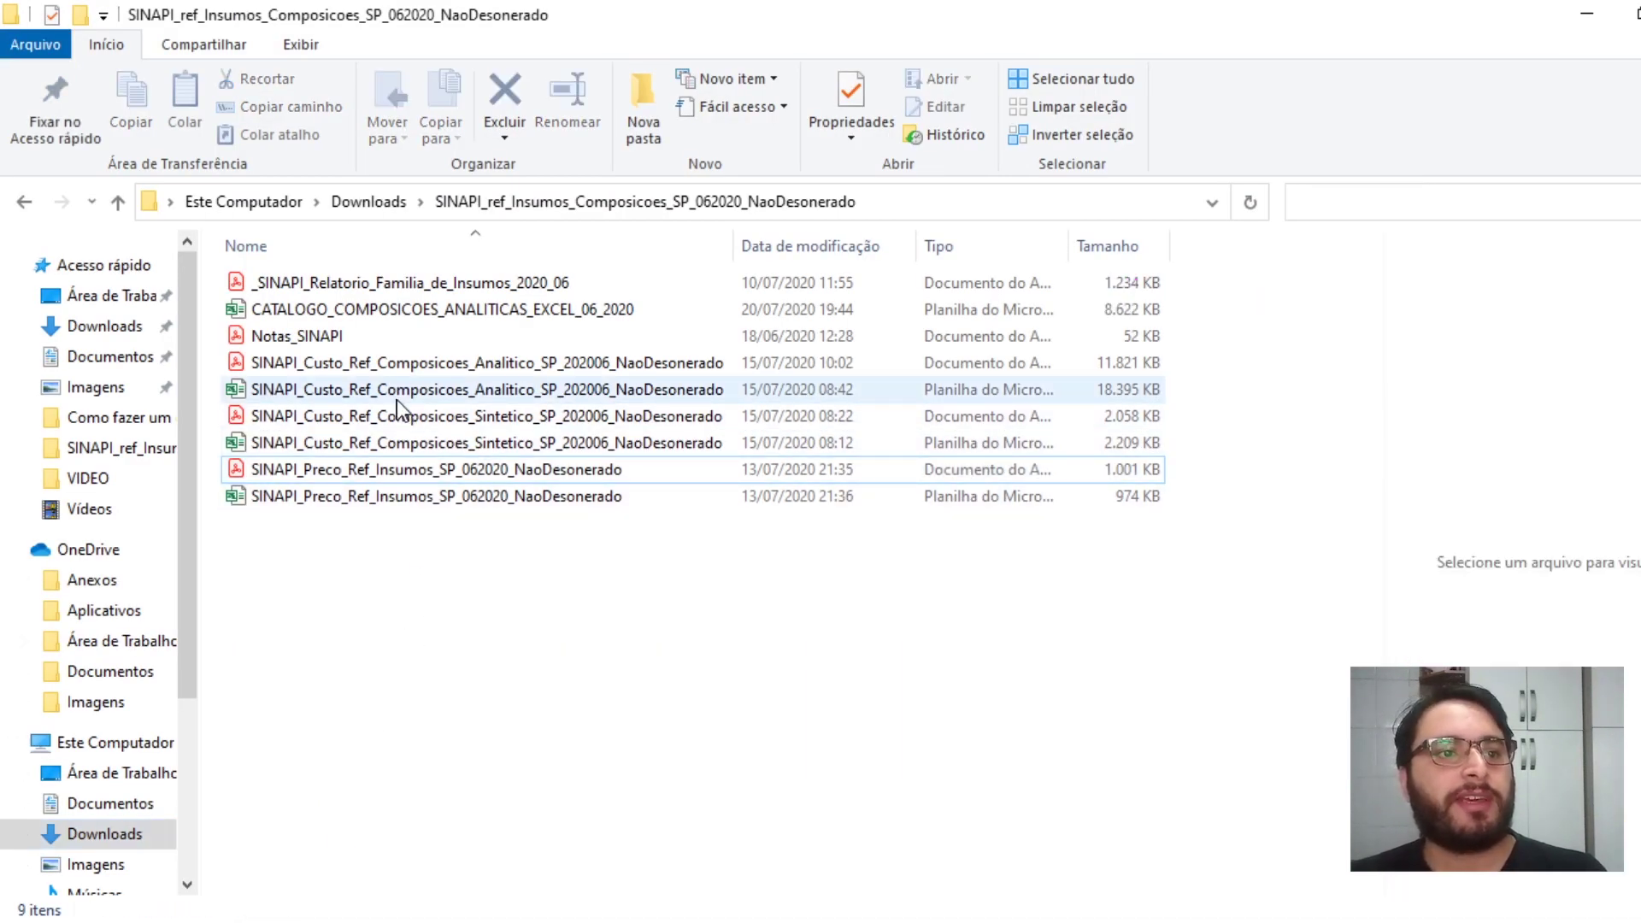
- In File Explorer, open the Composicoes_Sintetico and Preco_Ref_Insumos PDFs from the SINAPI SP_062020_NaoDesonerado folder
click(402, 307)
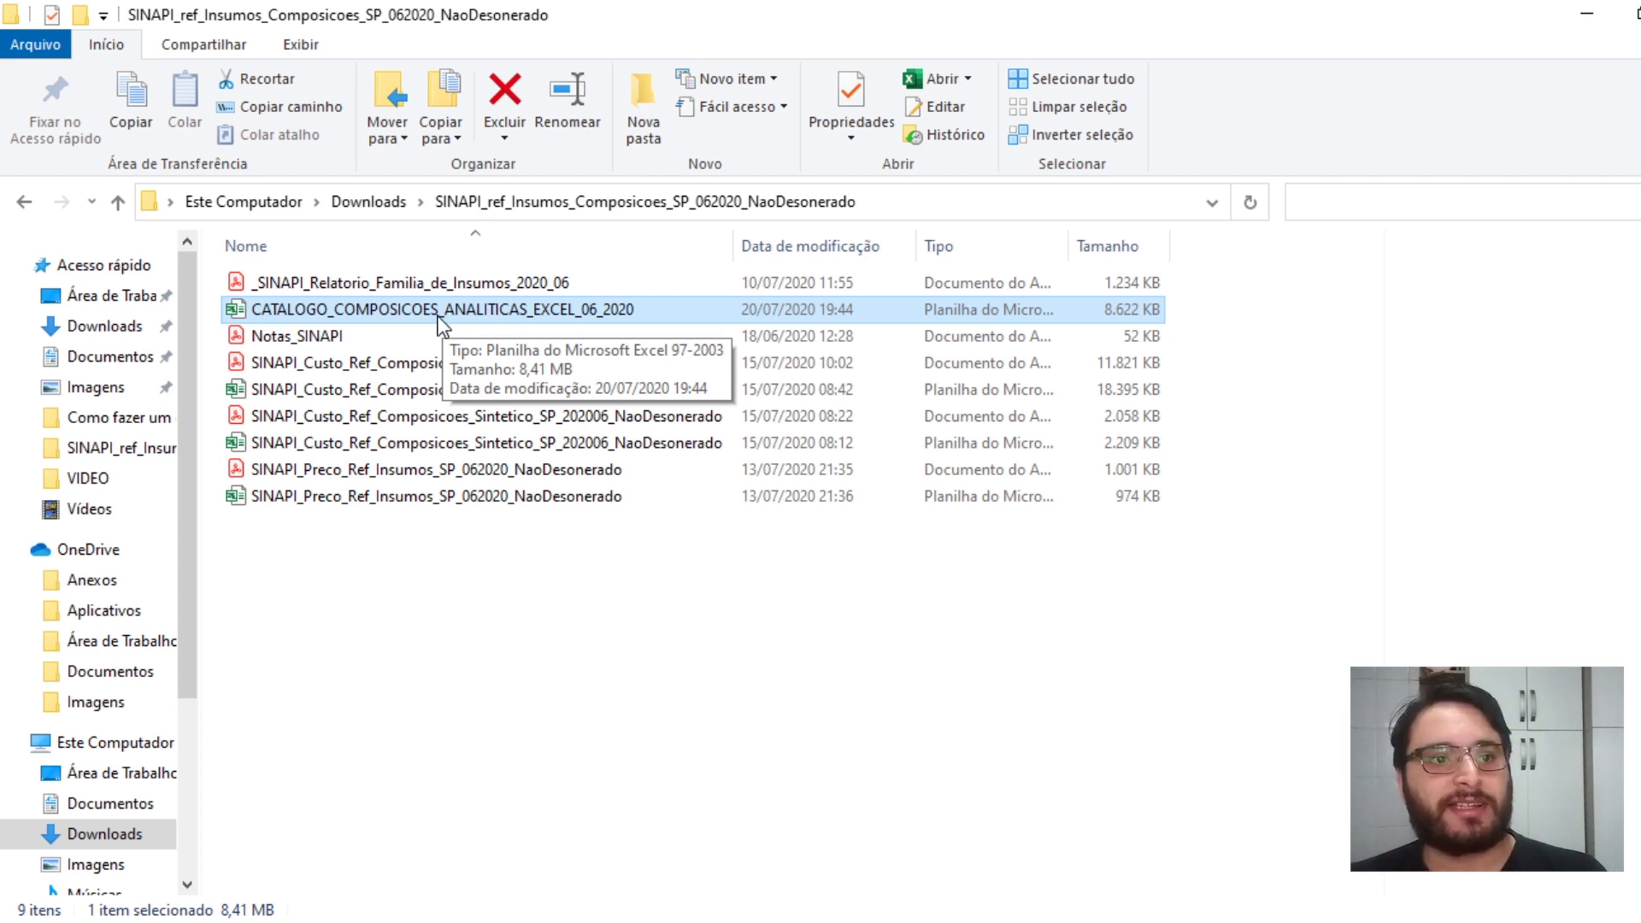
double_click(480, 421)
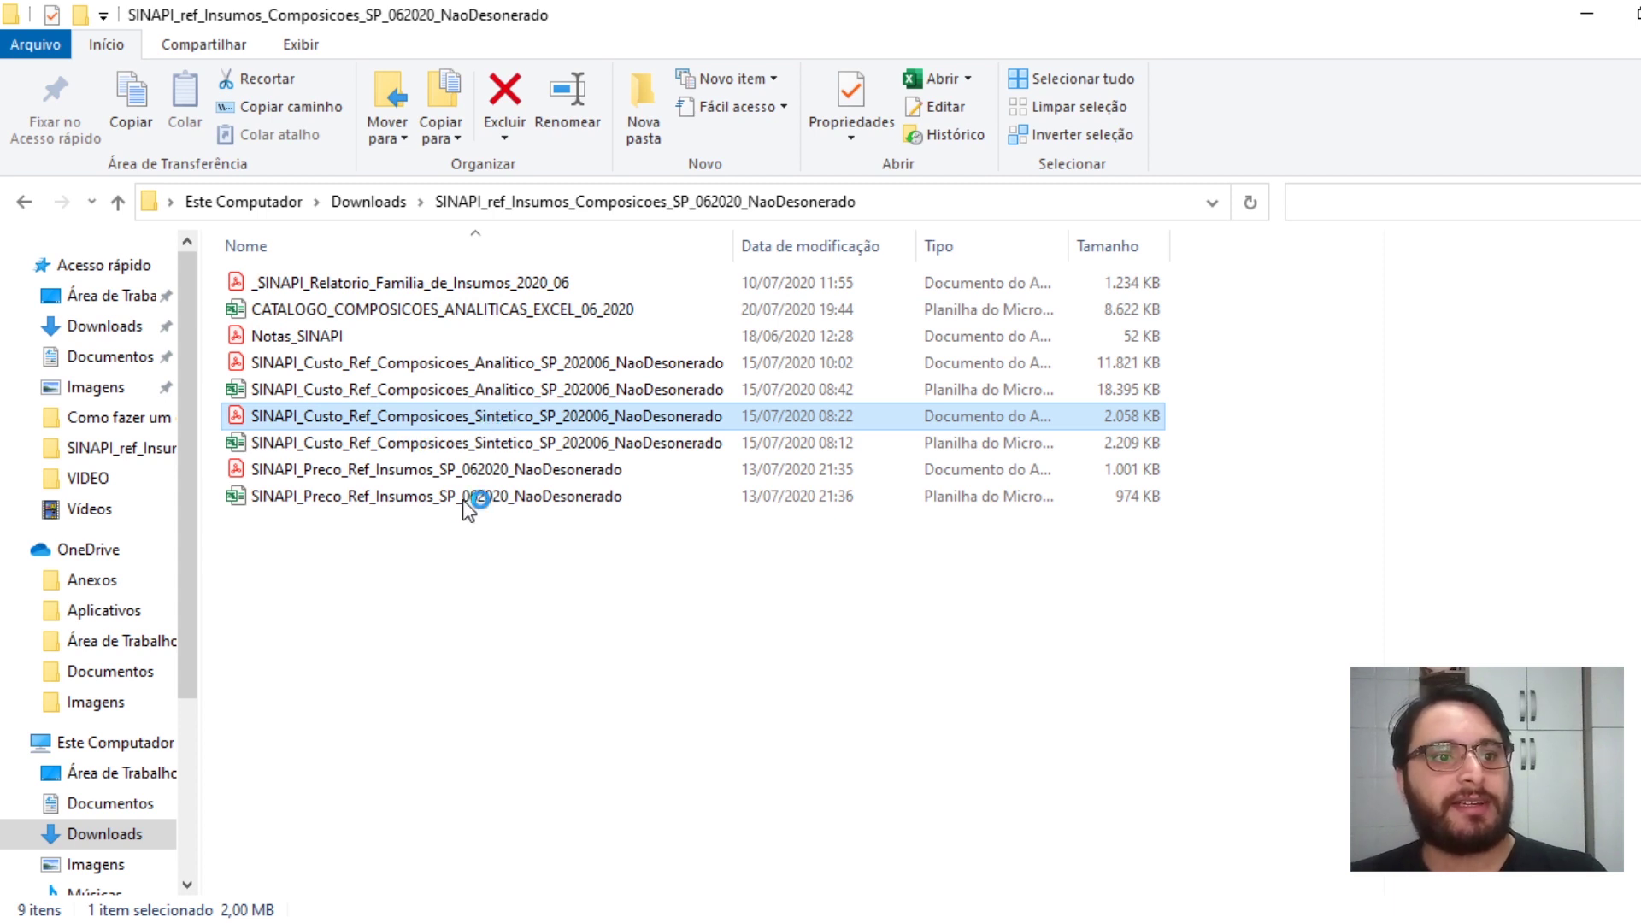
click(472, 471)
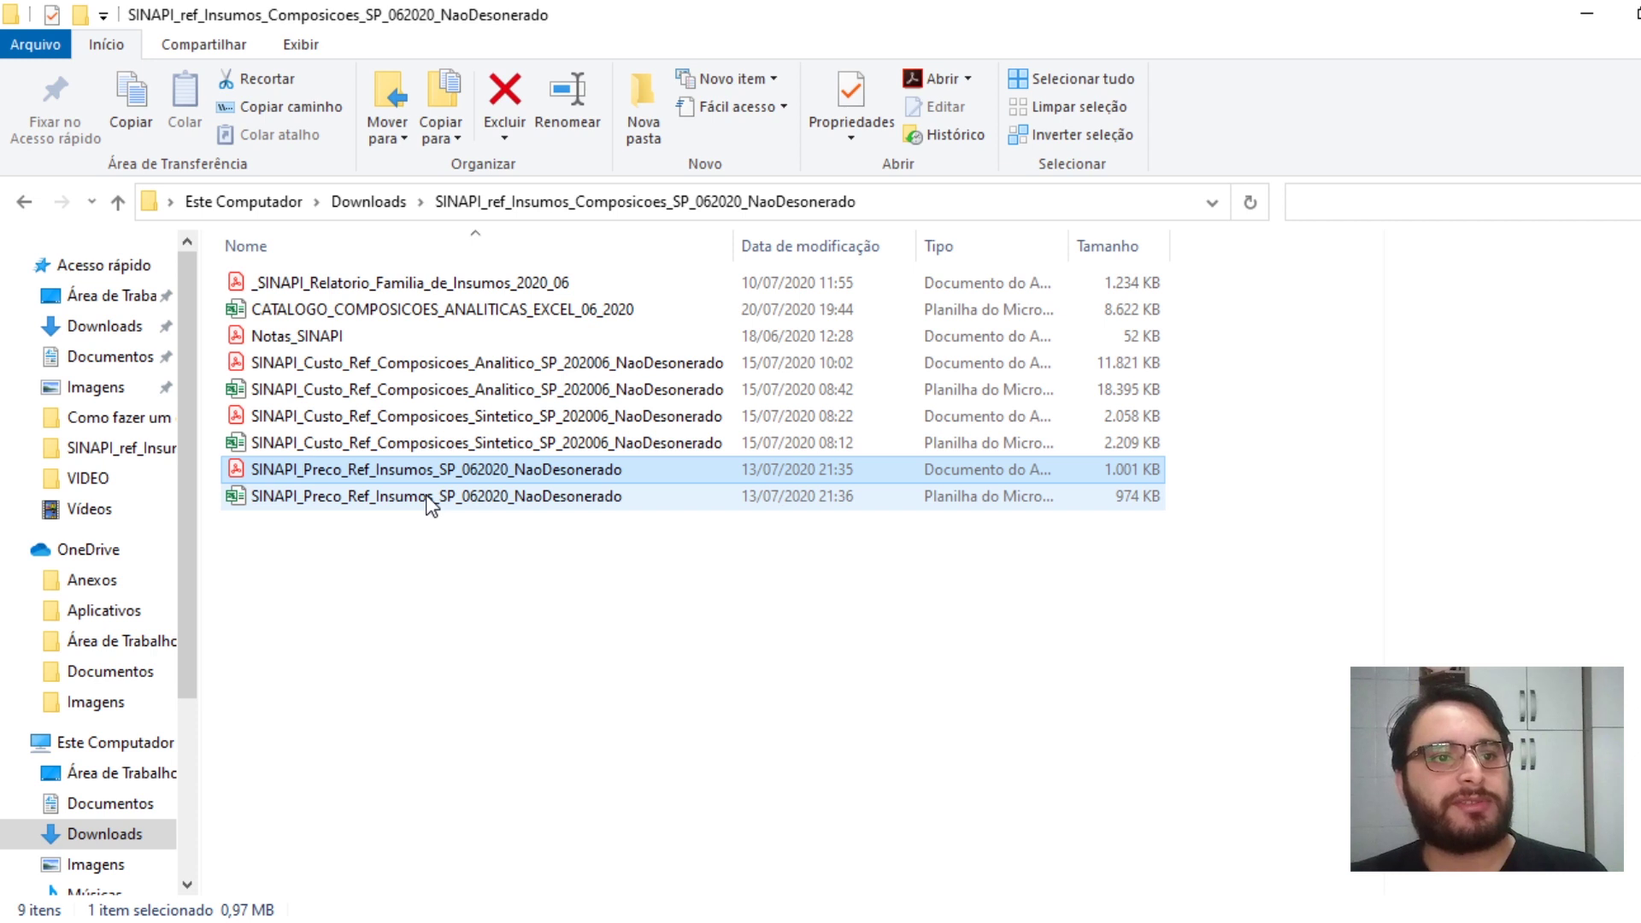
click(458, 417)
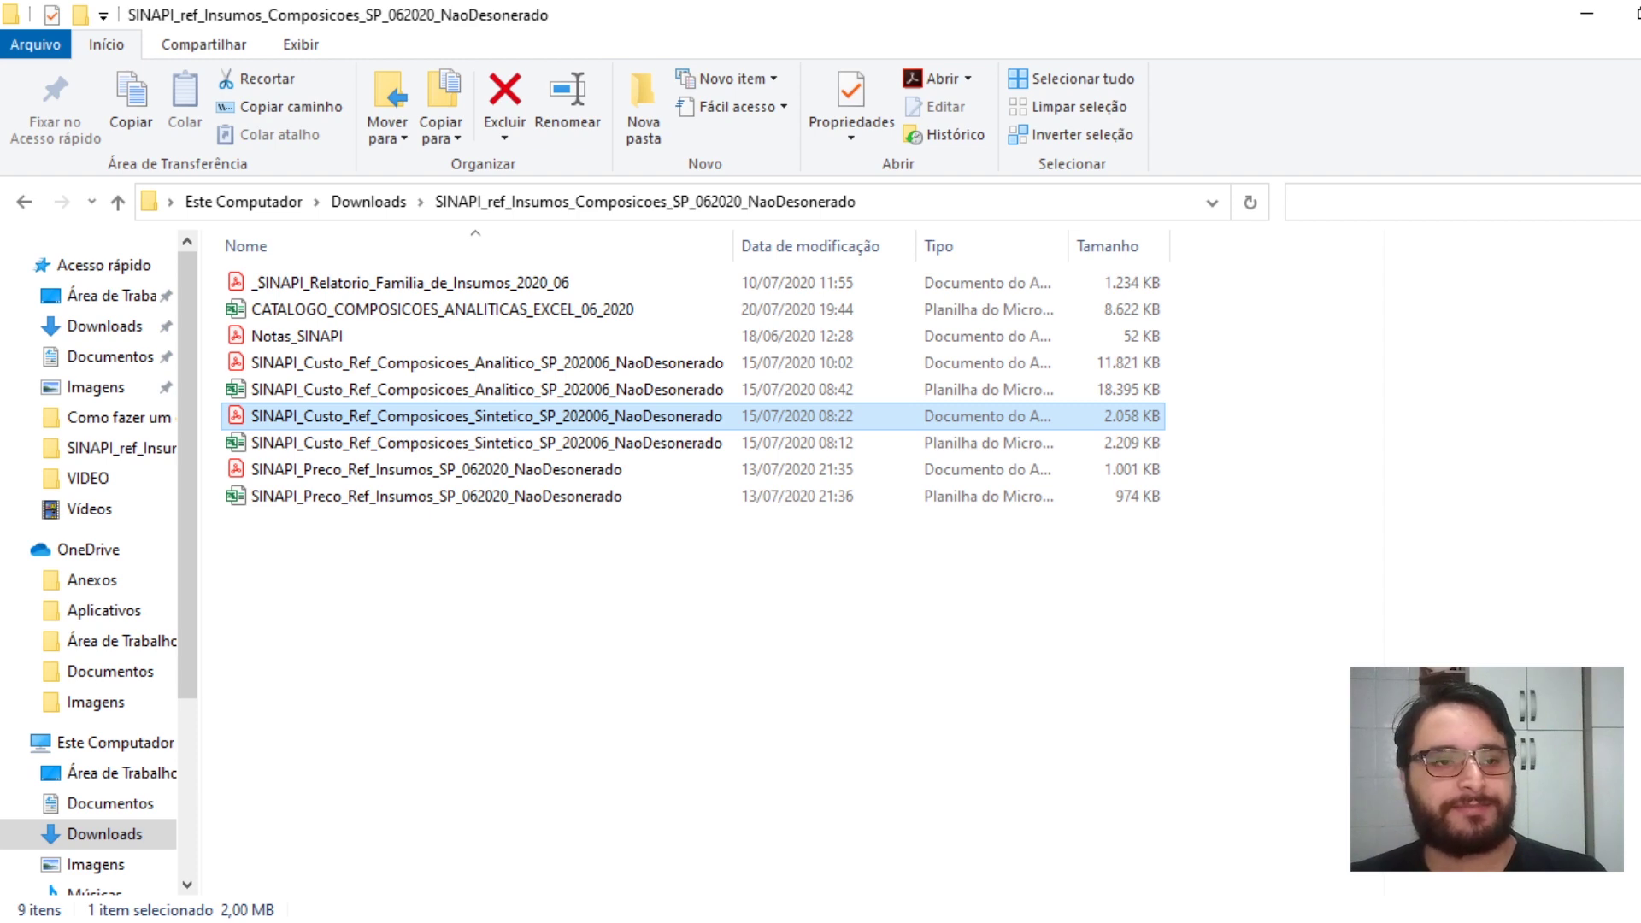
key(Return)
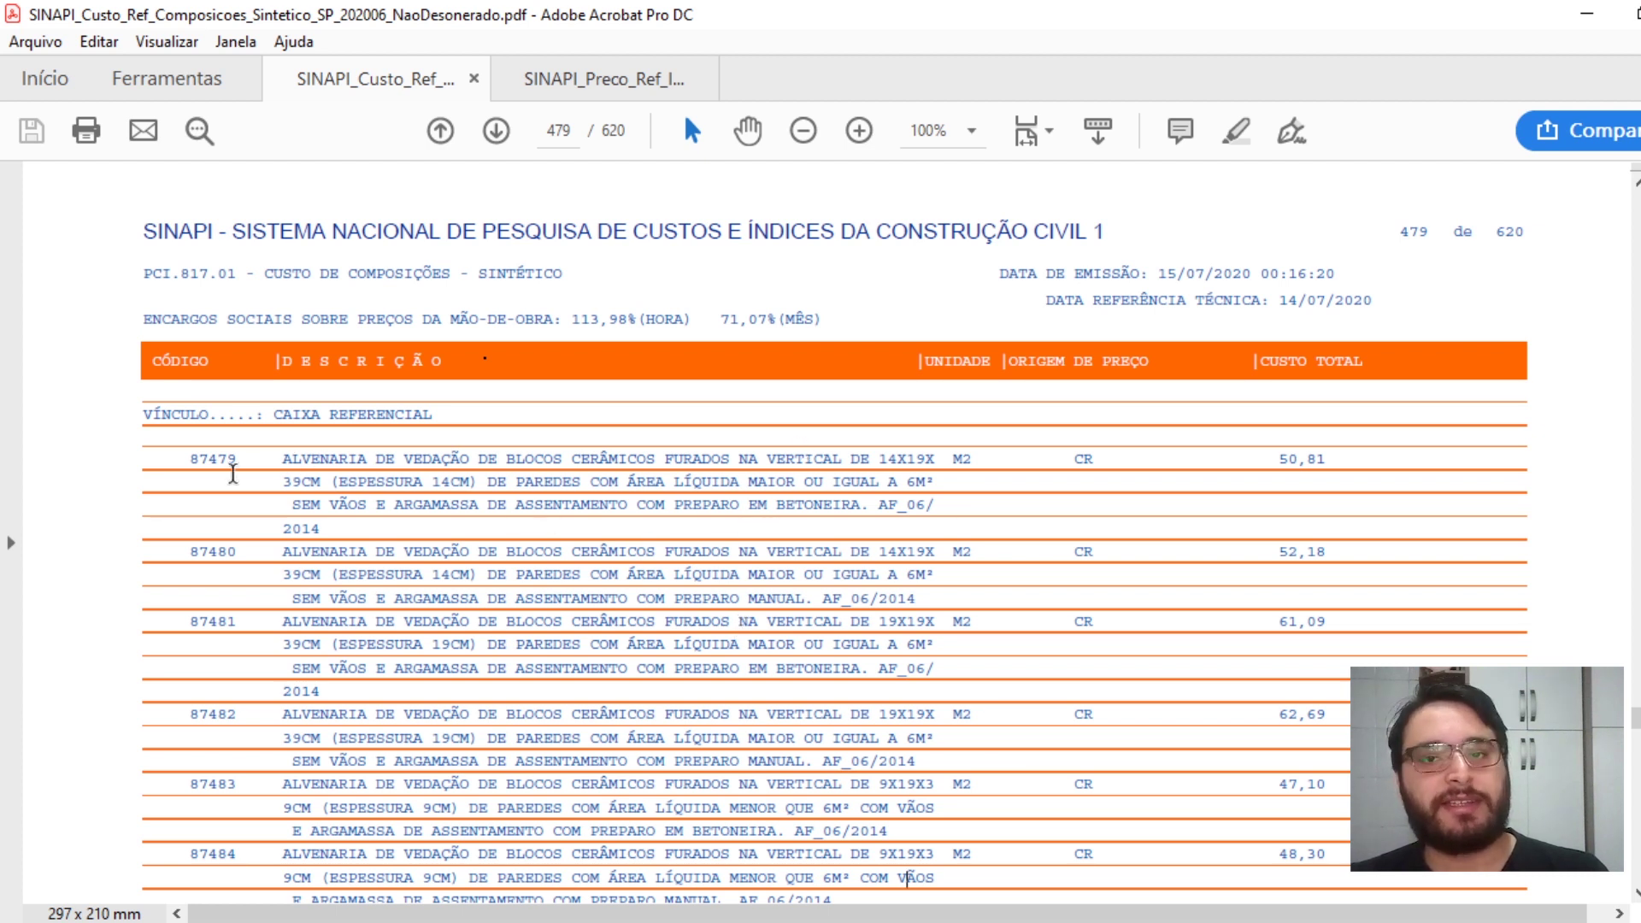
- Examine the code, description, unit and total cost of composition 87479 in the synthetic cost report
double_click(198, 462)
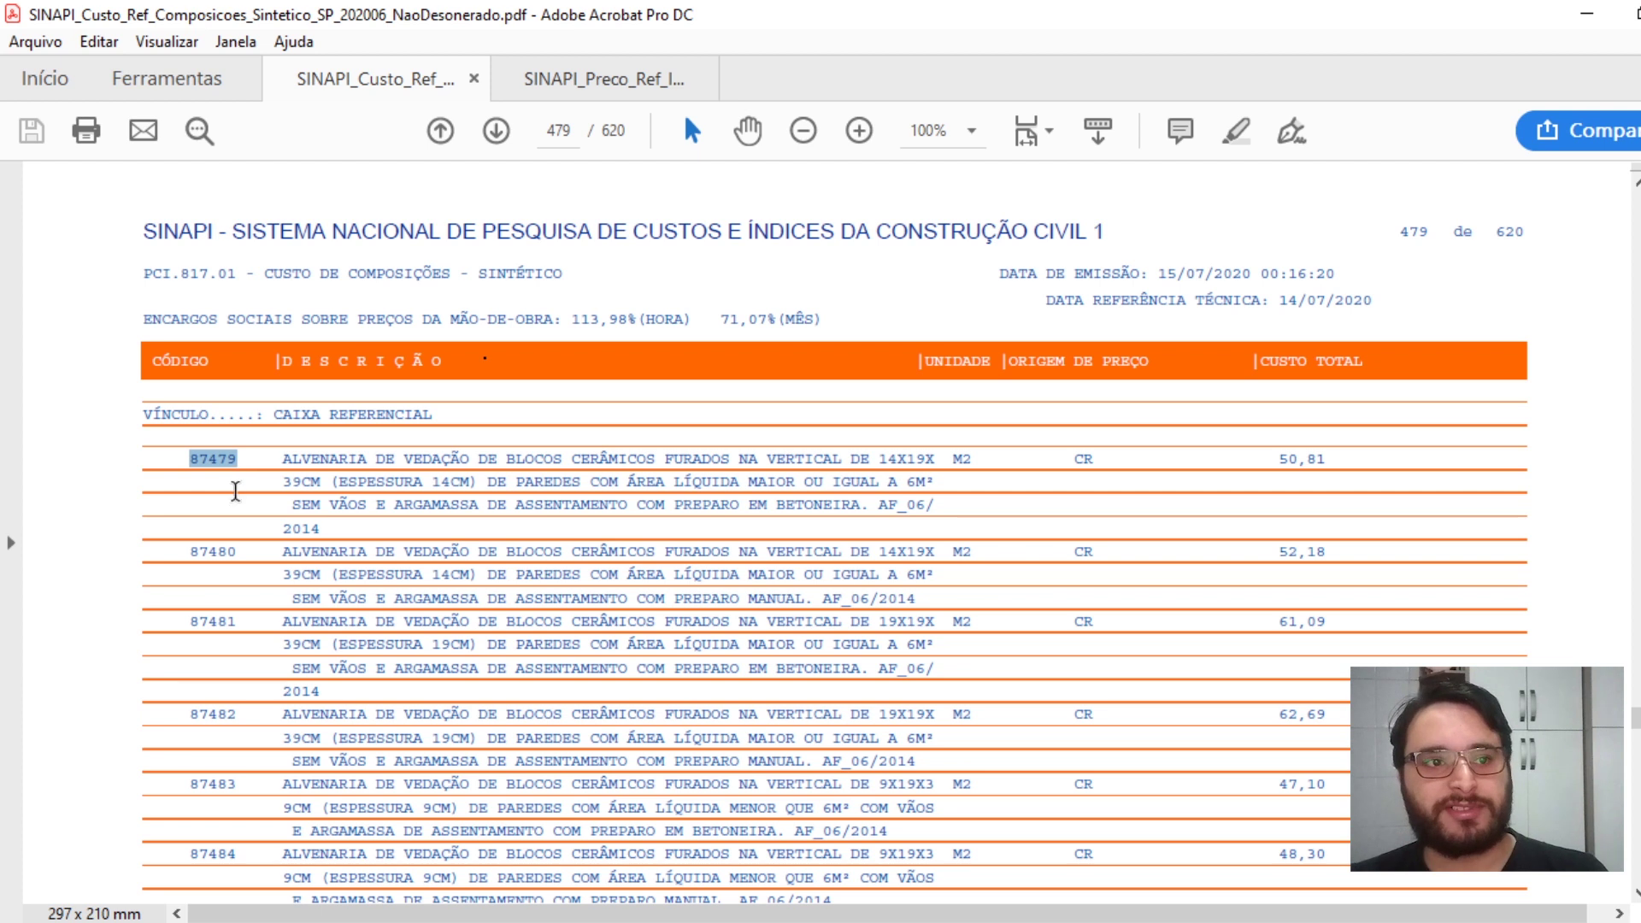
click(224, 553)
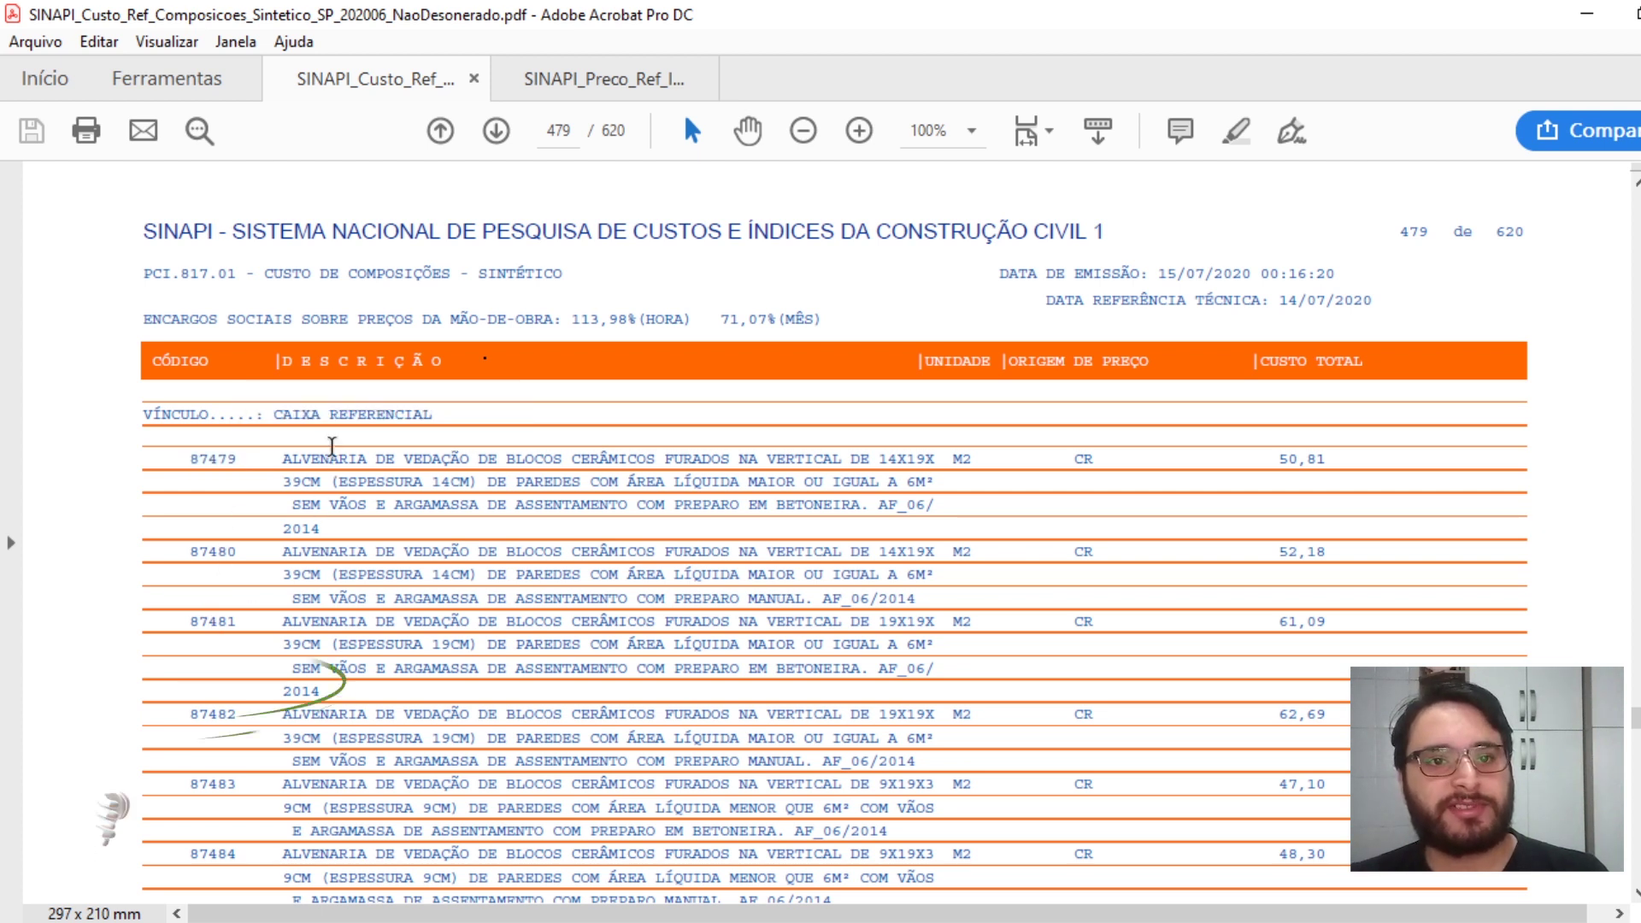
drag(314, 462, 936, 506)
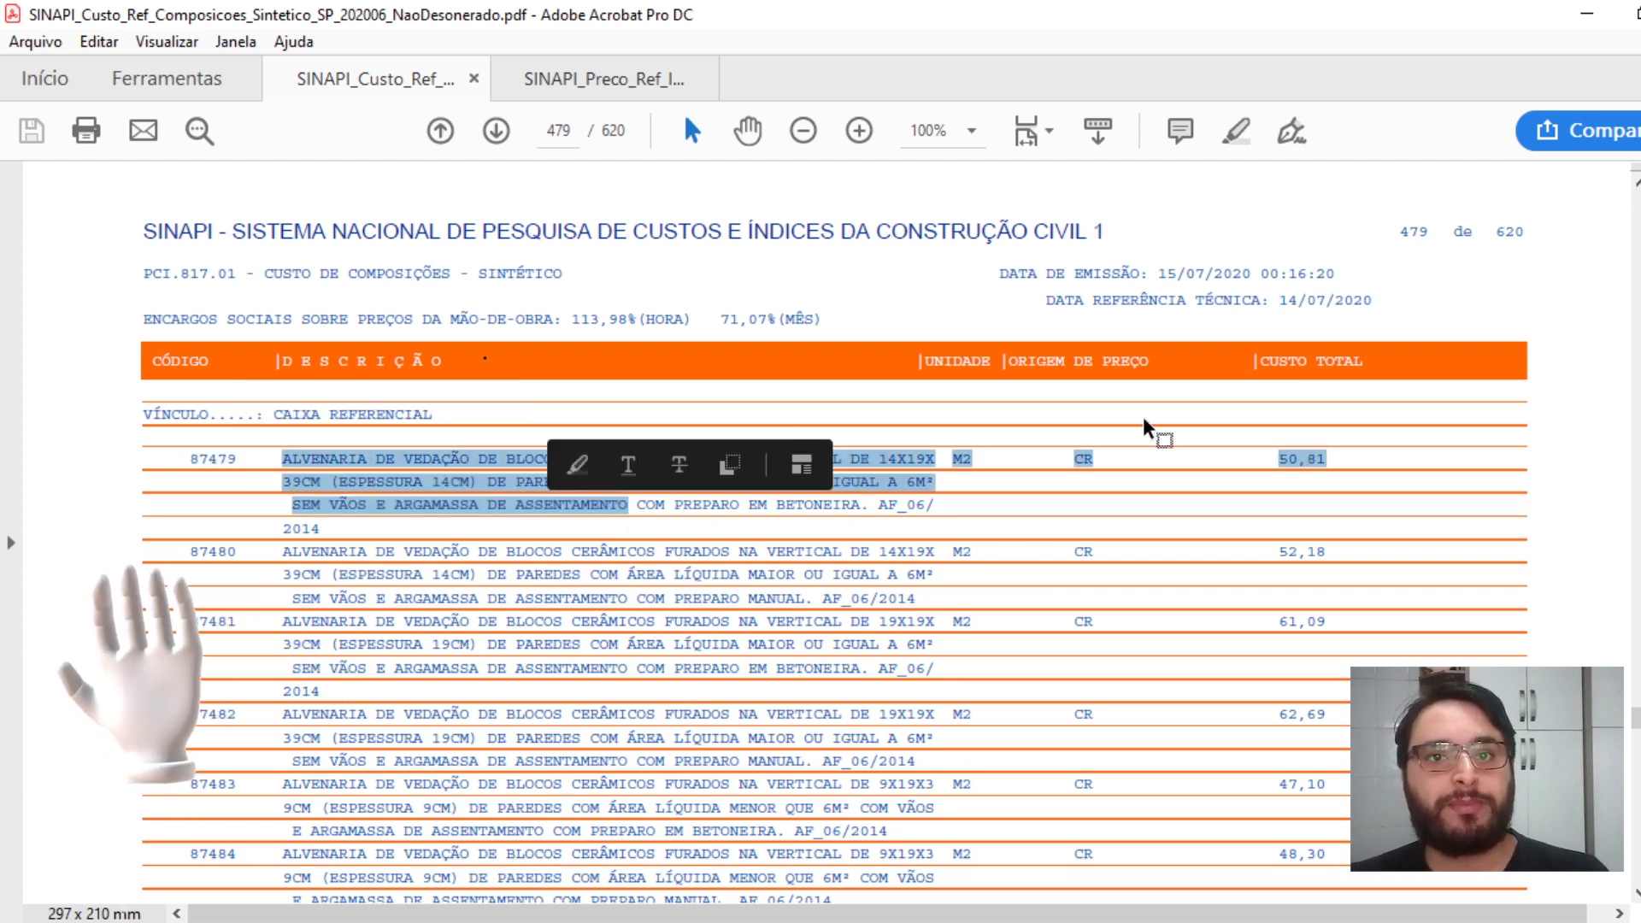
click(1281, 459)
double_click(1294, 459)
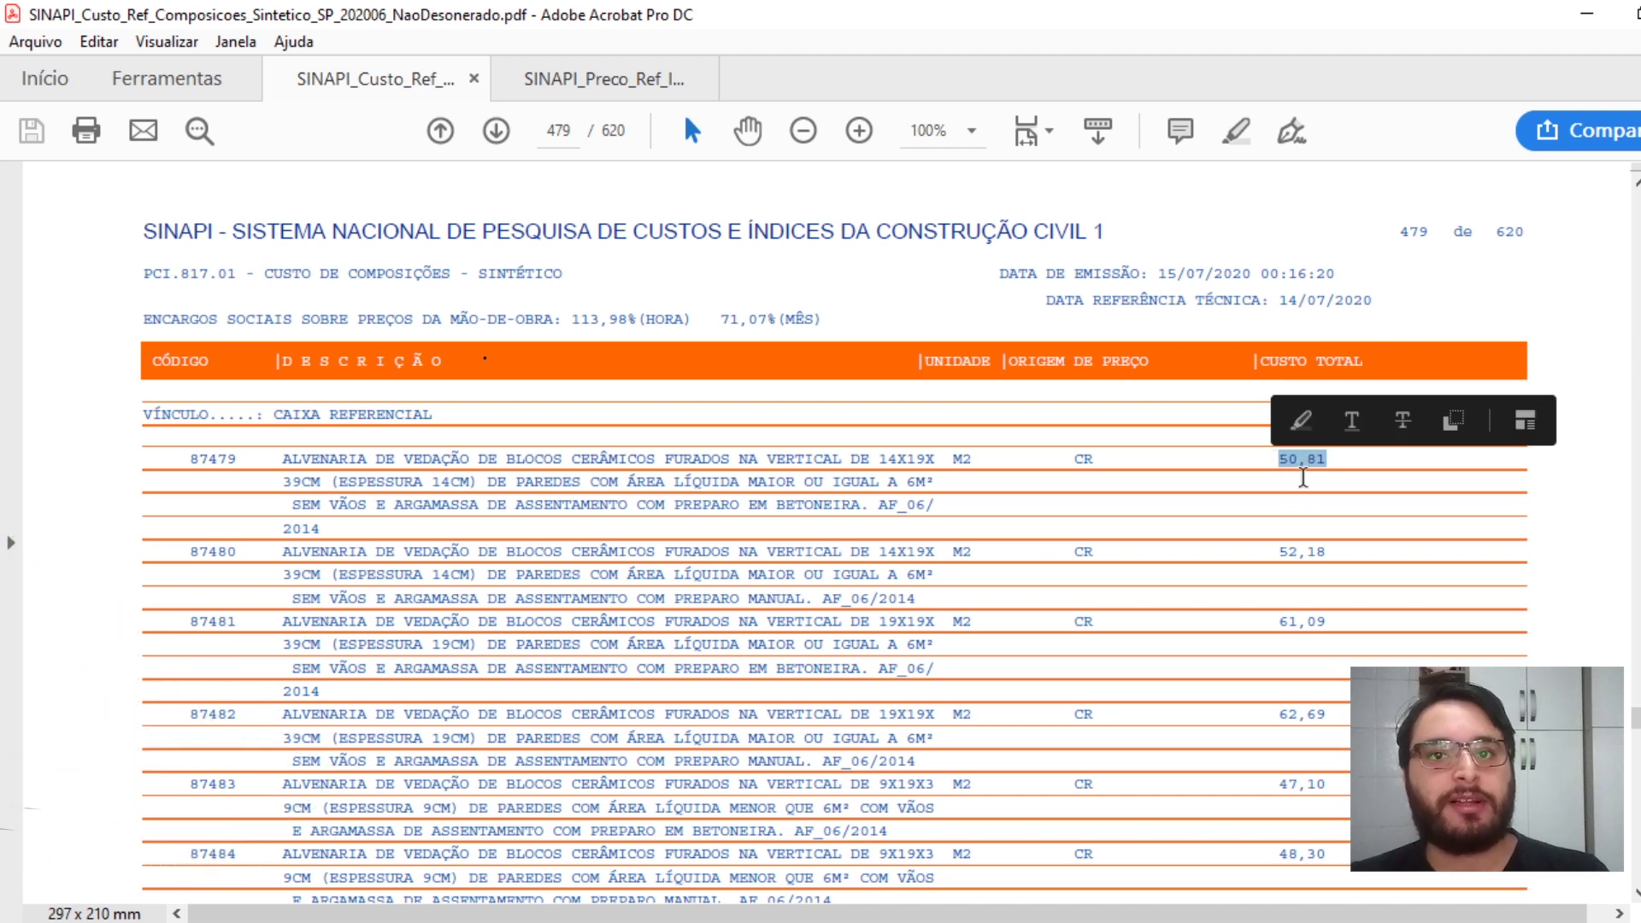
click(1326, 484)
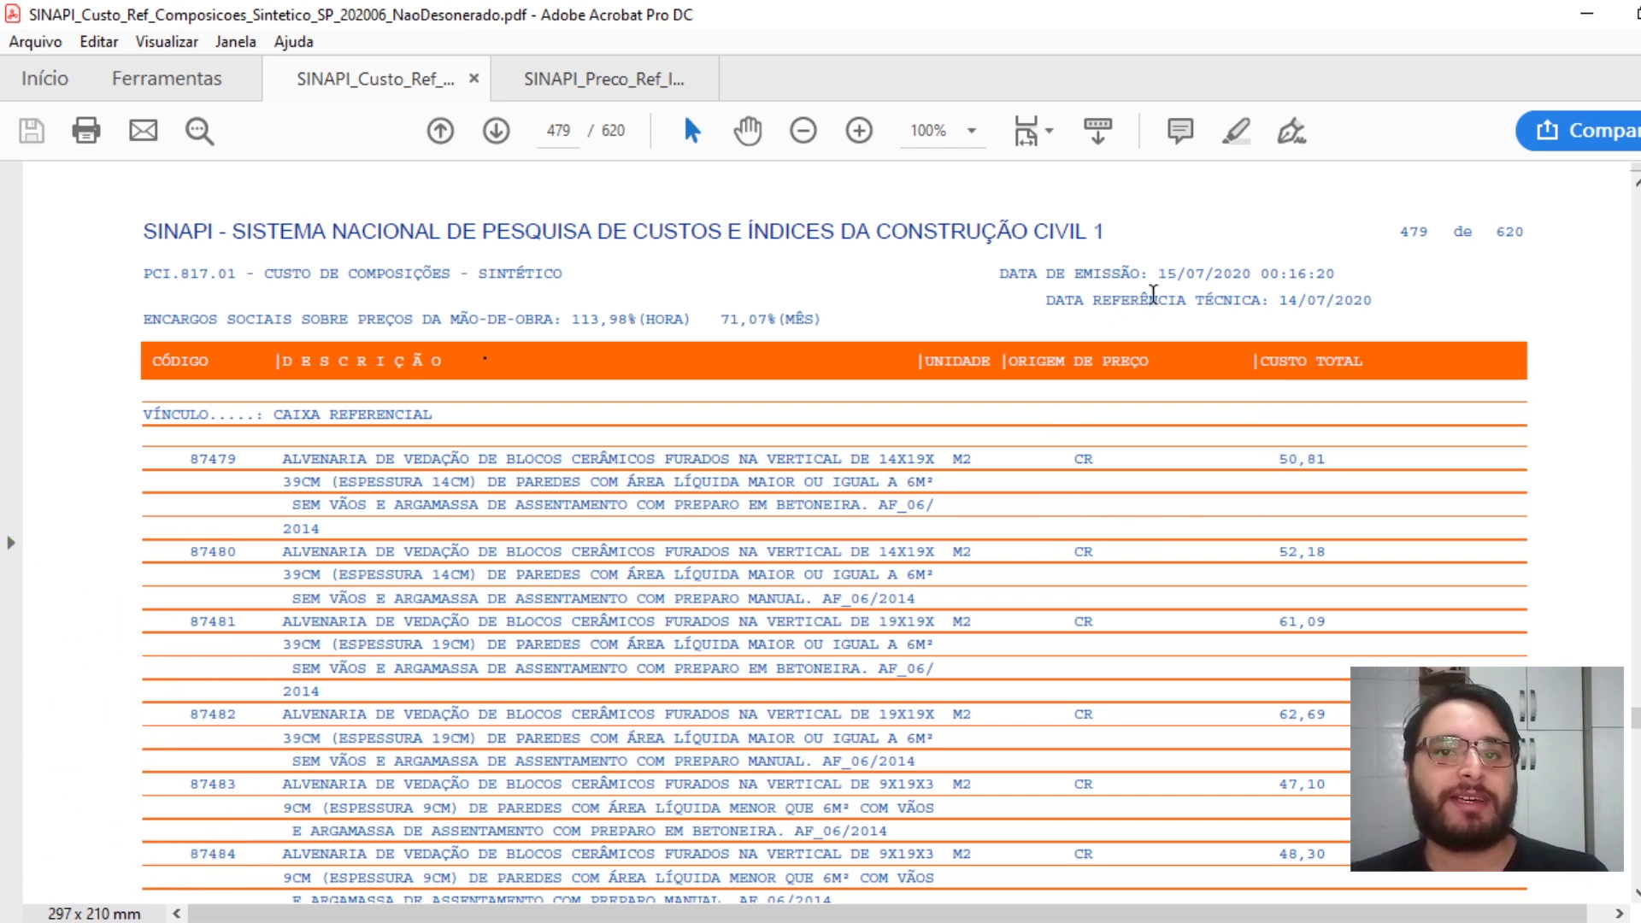
- Check the report's issue date and reread the total cost and description of composition 87479
drag(1167, 274, 1262, 273)
click(1137, 304)
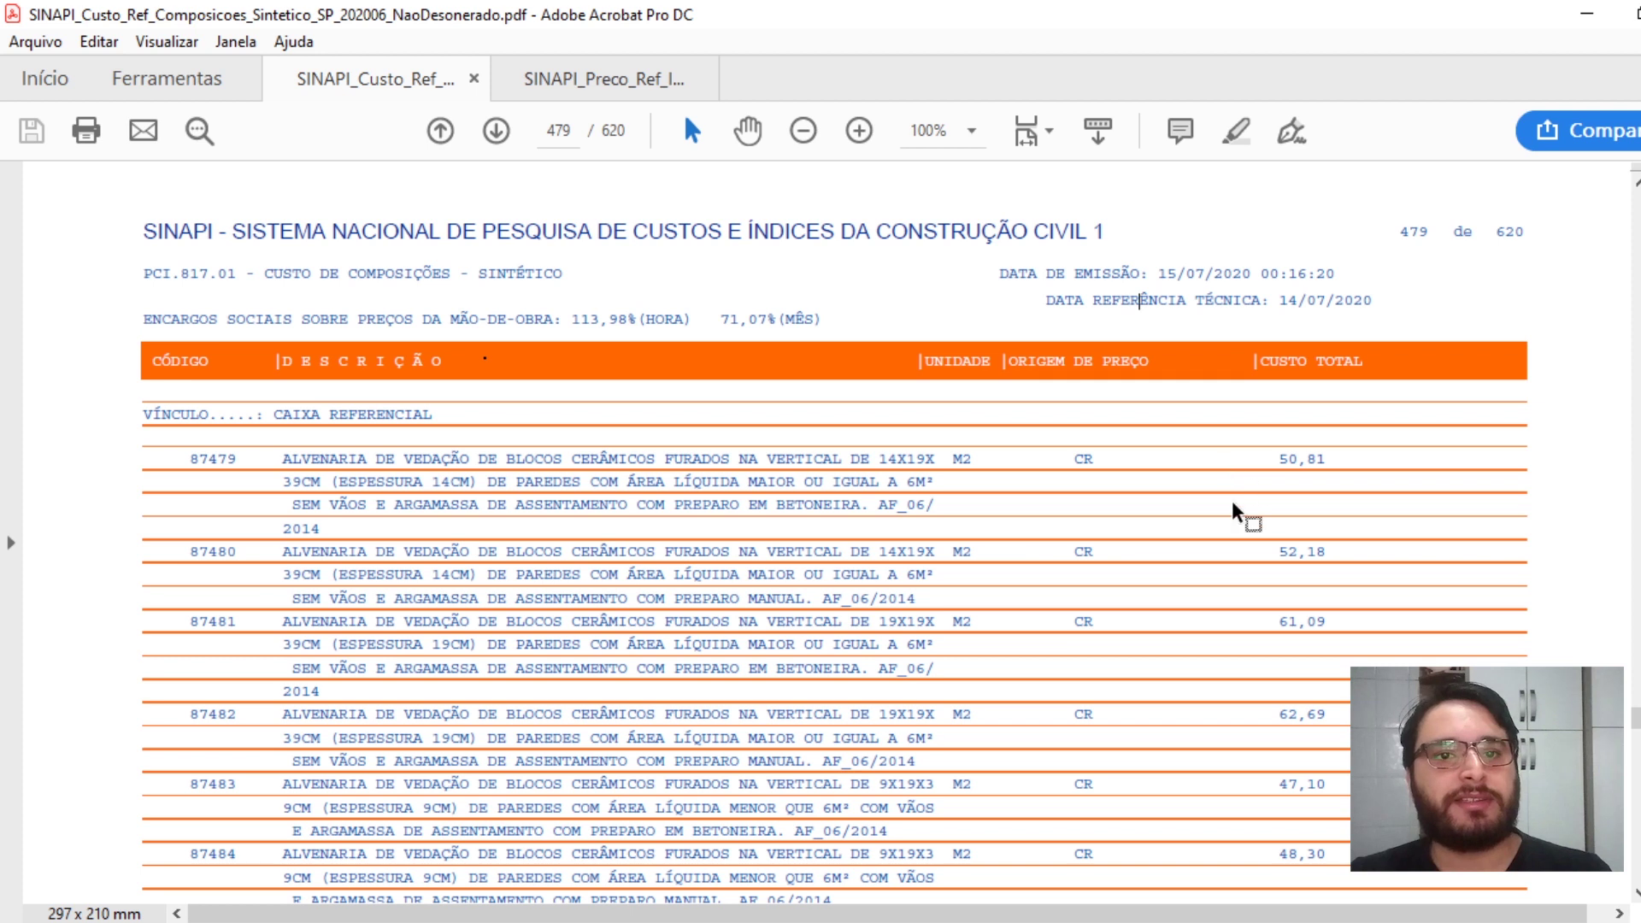
double_click(1305, 459)
click(893, 473)
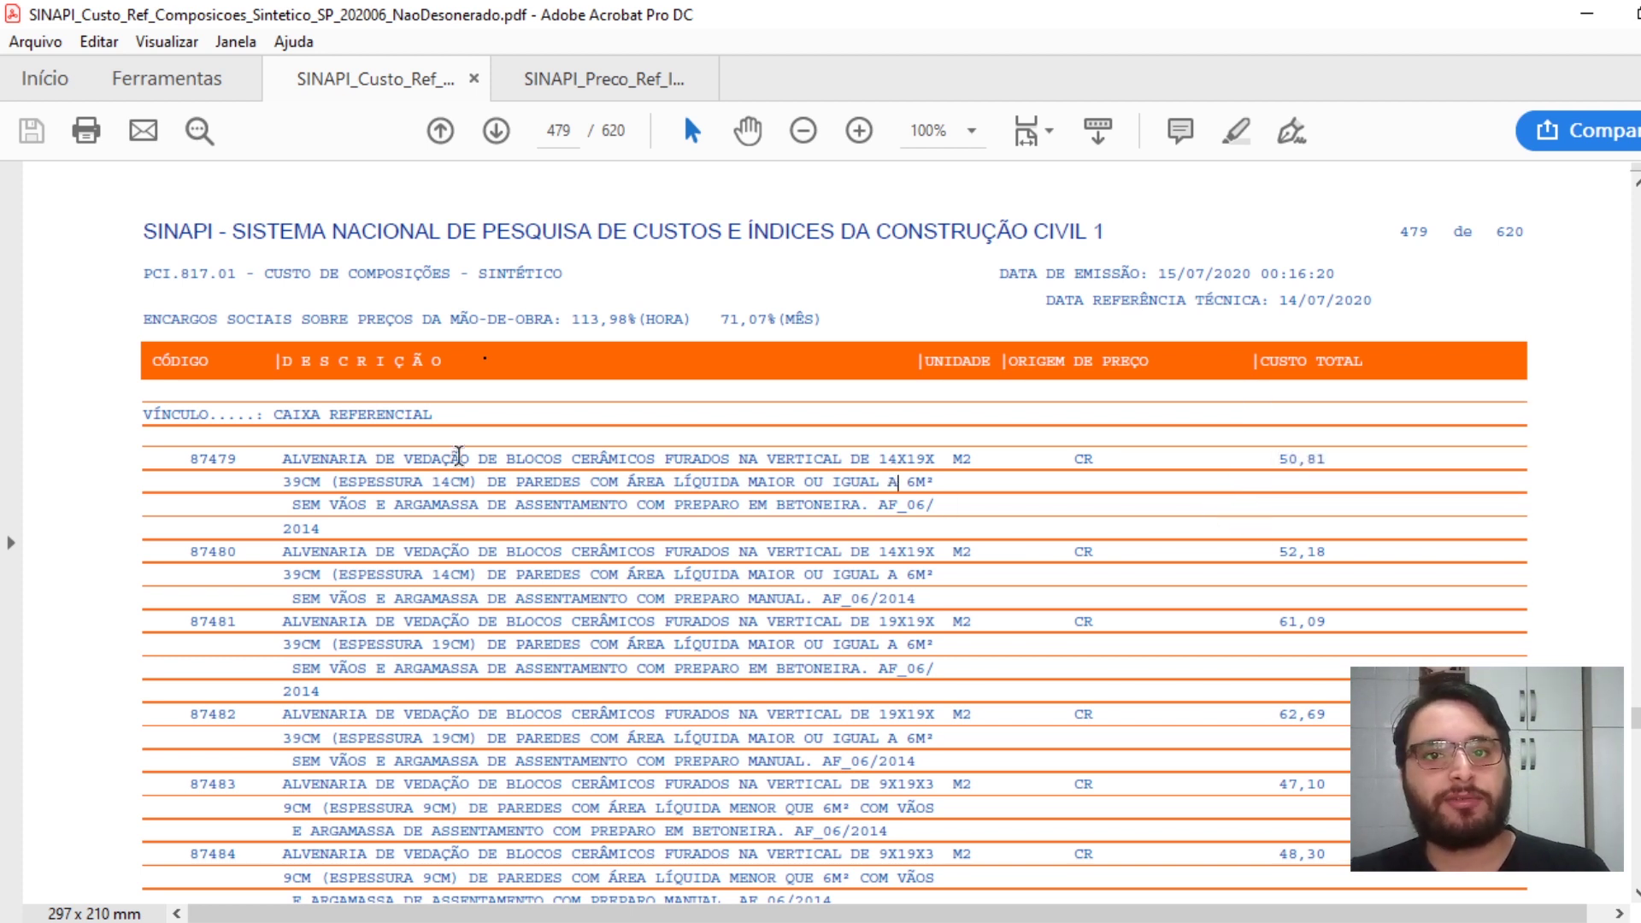
drag(285, 461, 611, 513)
click(1025, 320)
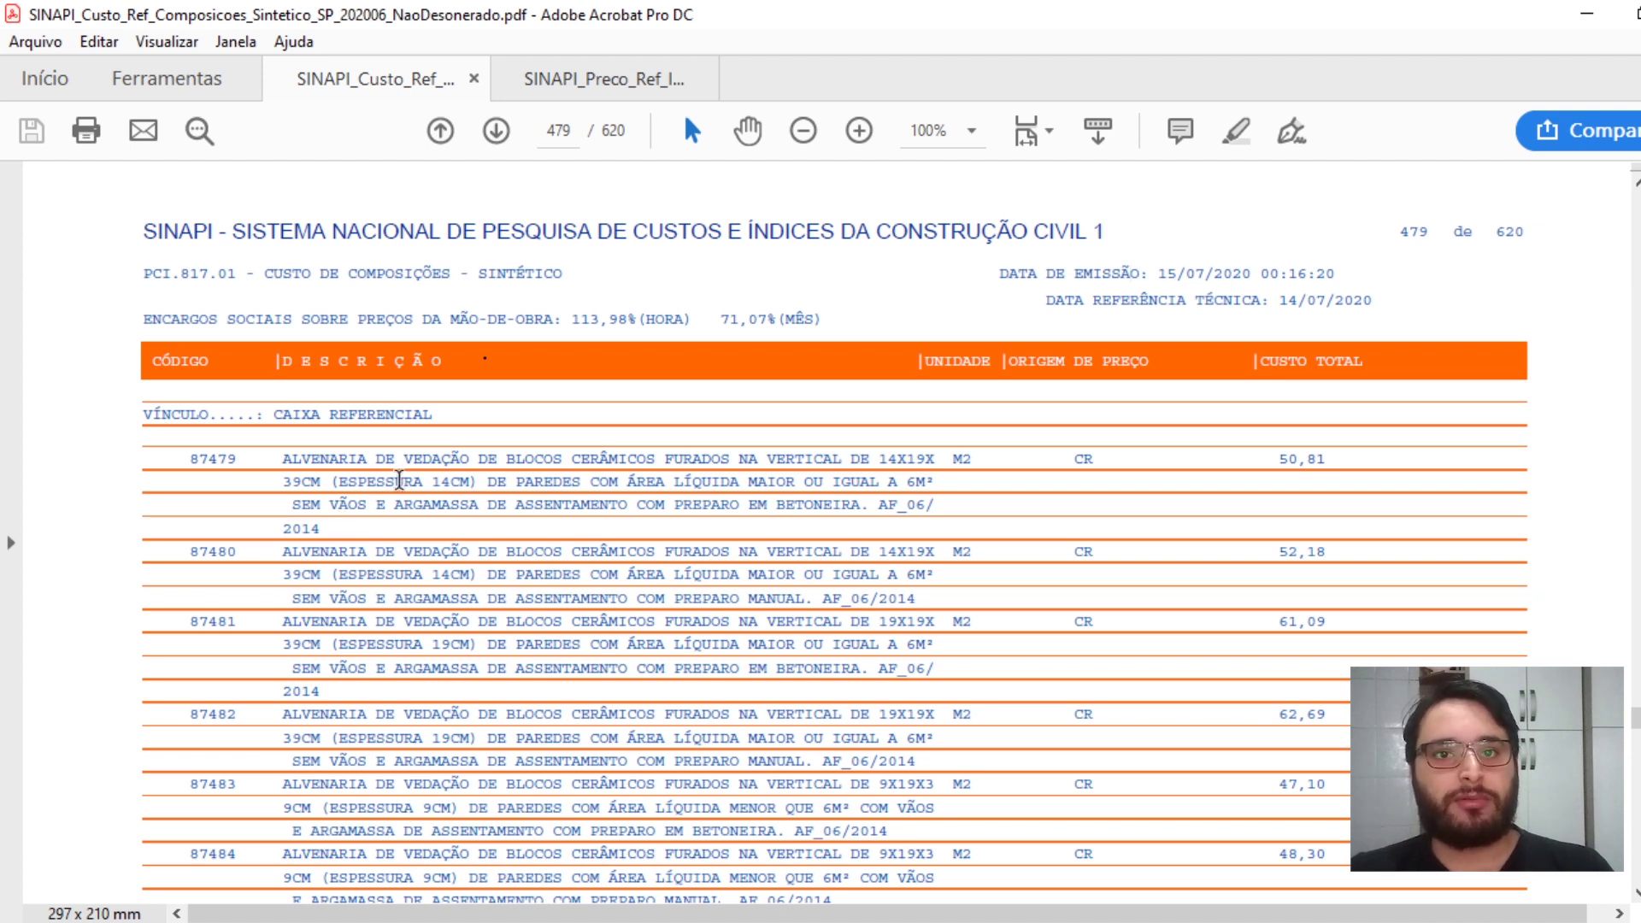
- Find composition code 87503 in the synthetic cost PDF
key(ctrl+f)
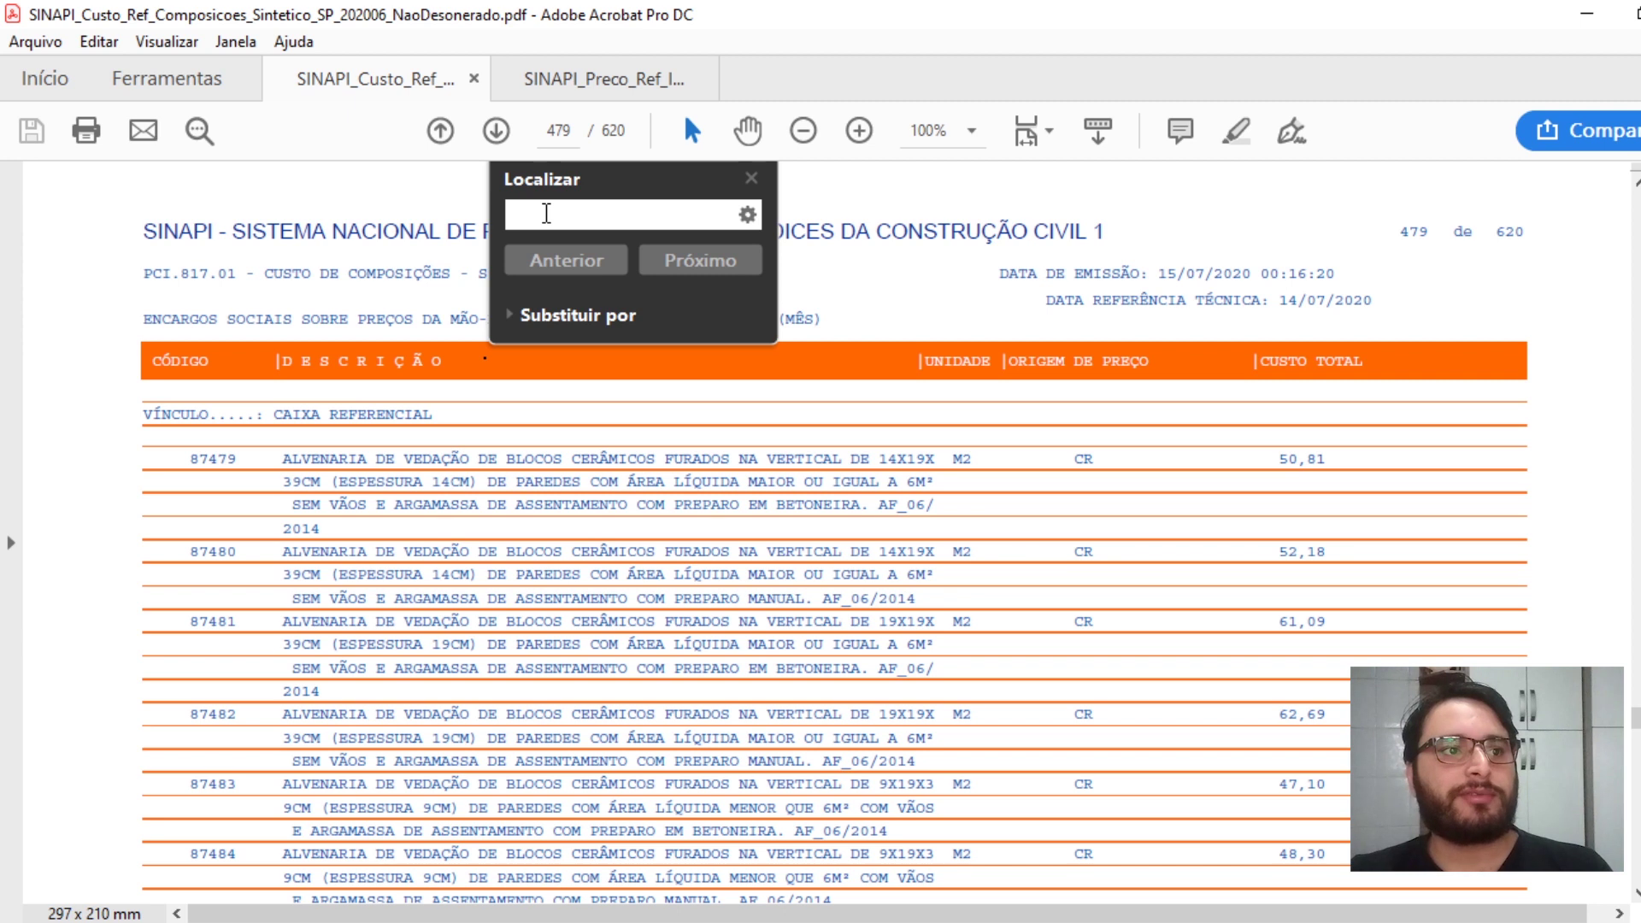
text(87503)
key(Return)
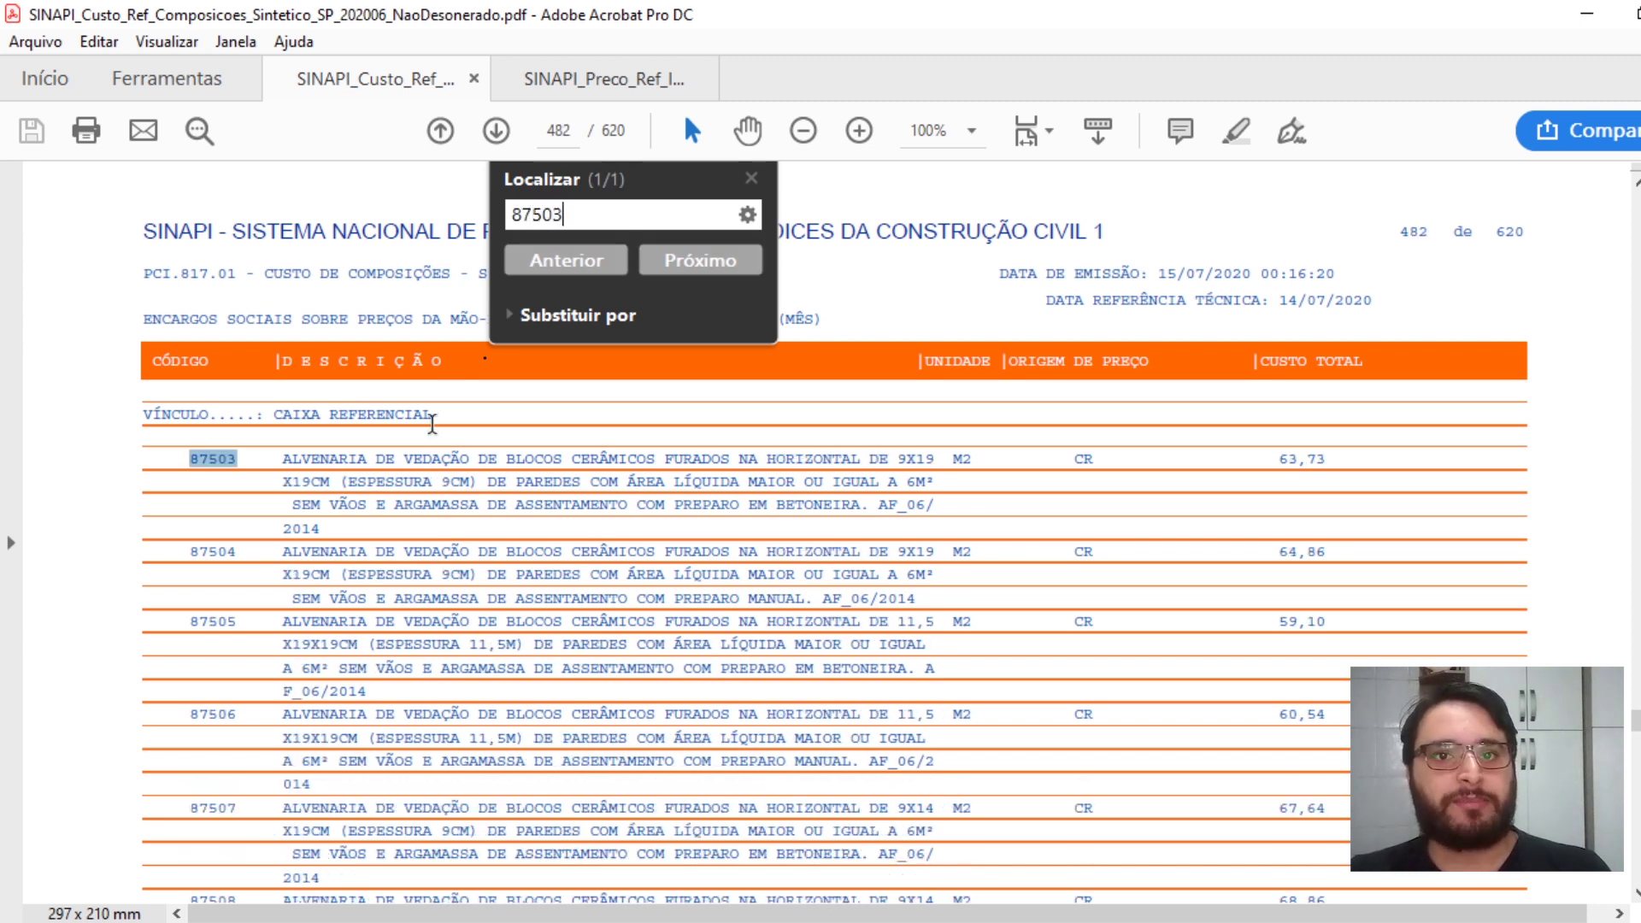
- Examine the block orientation, dimensions and total cost listed for composition 87503
click(287, 464)
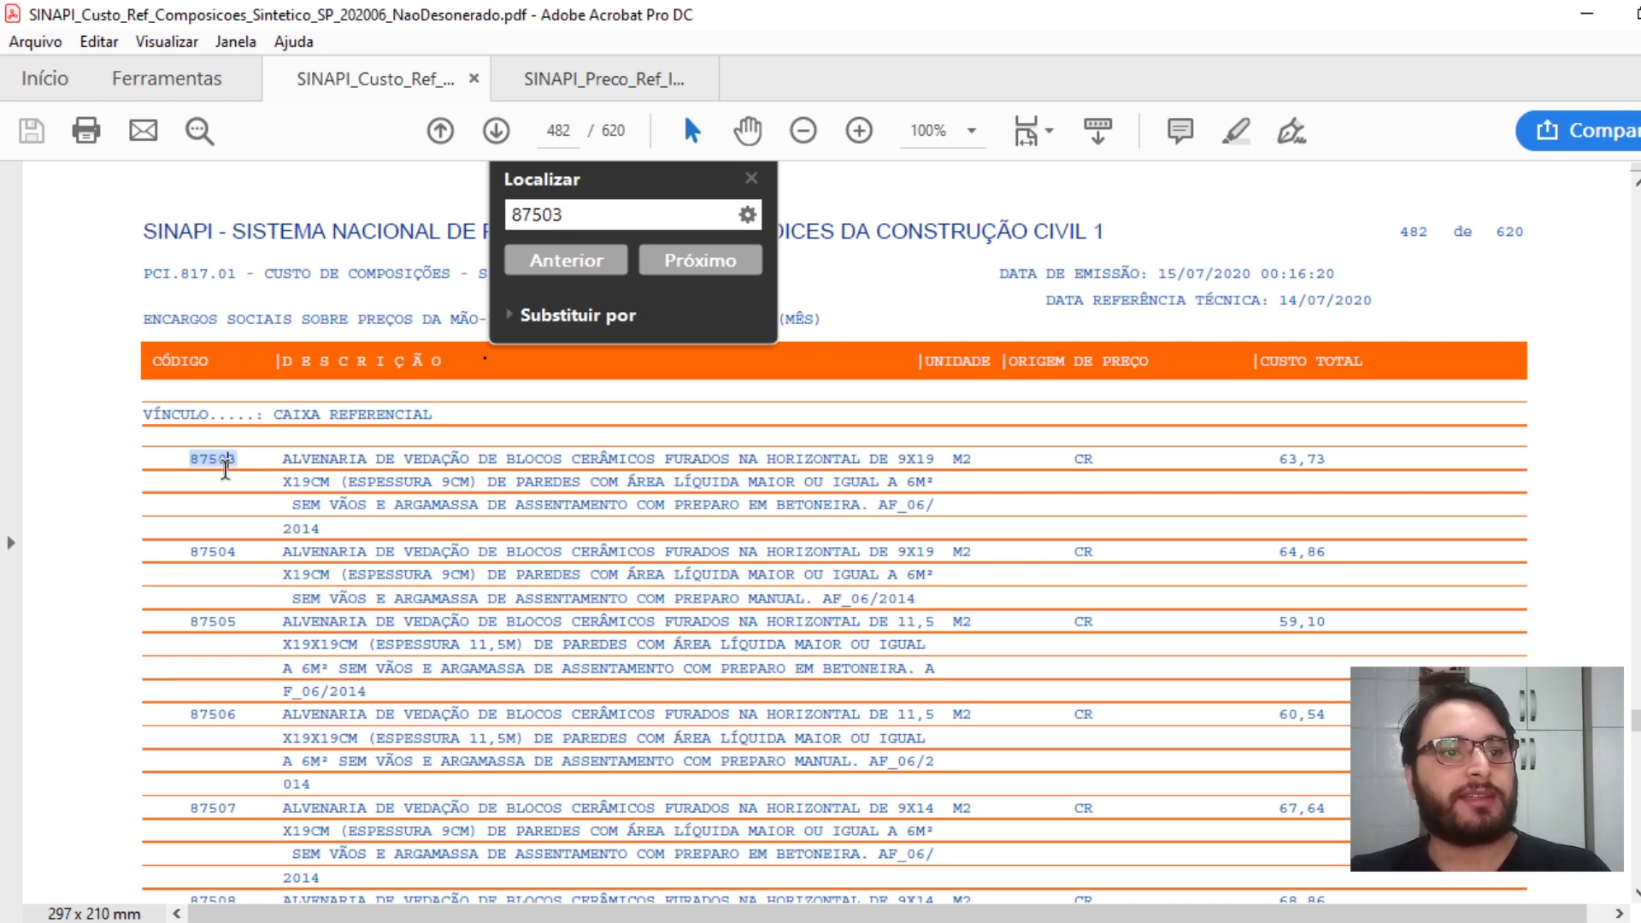
drag(406, 452, 757, 466)
drag(935, 459, 889, 460)
click(859, 502)
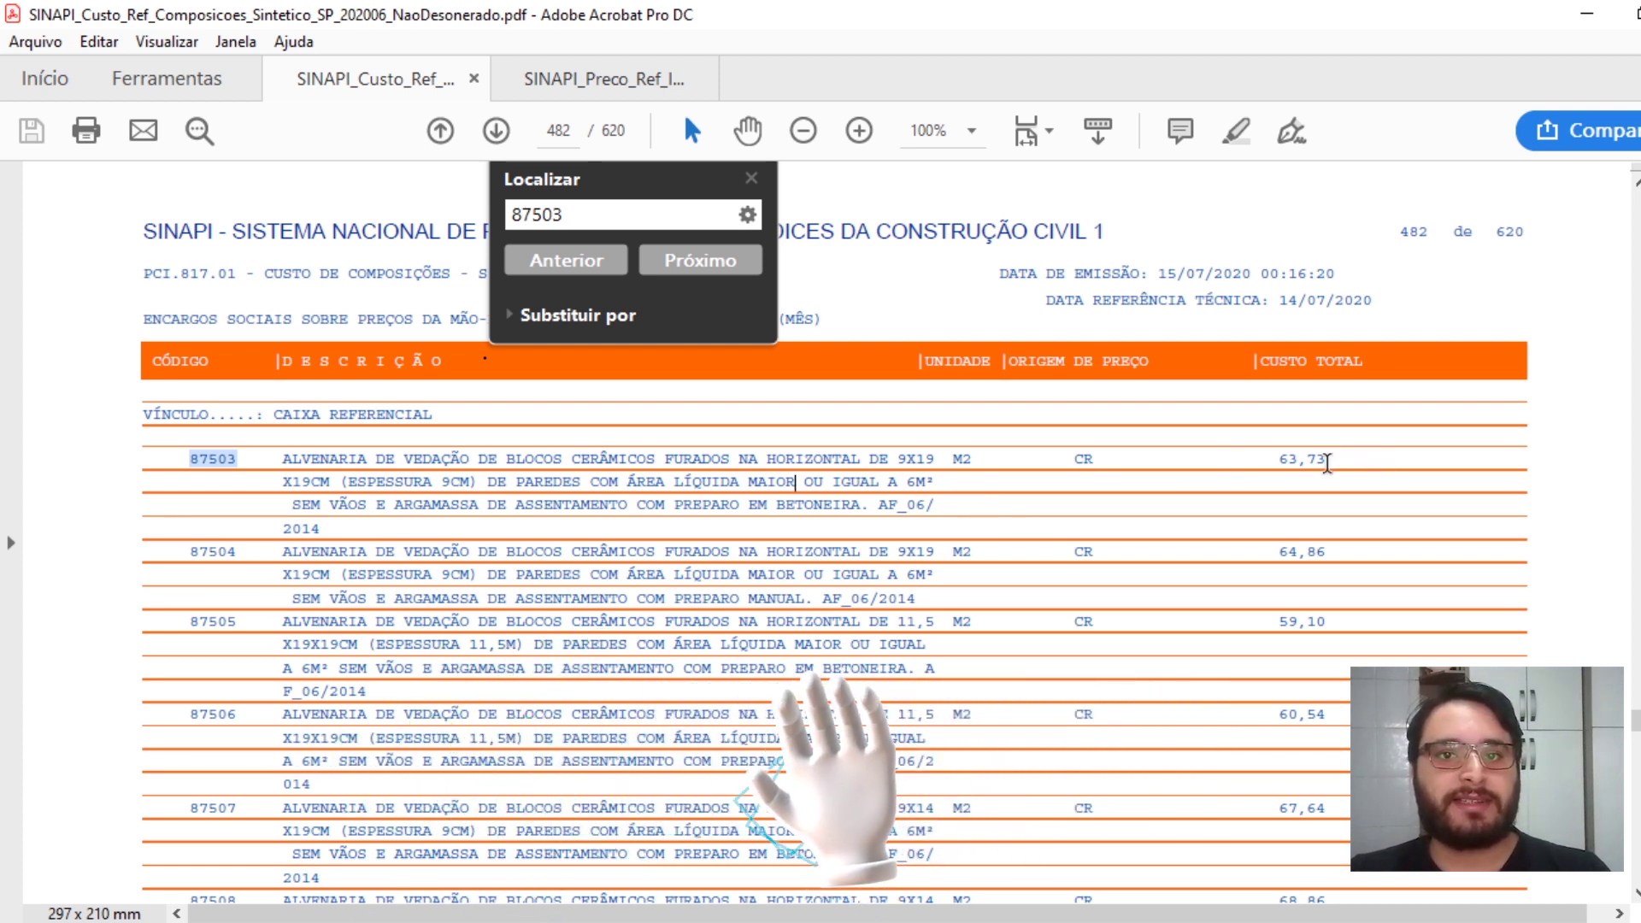
drag(1329, 459, 1274, 462)
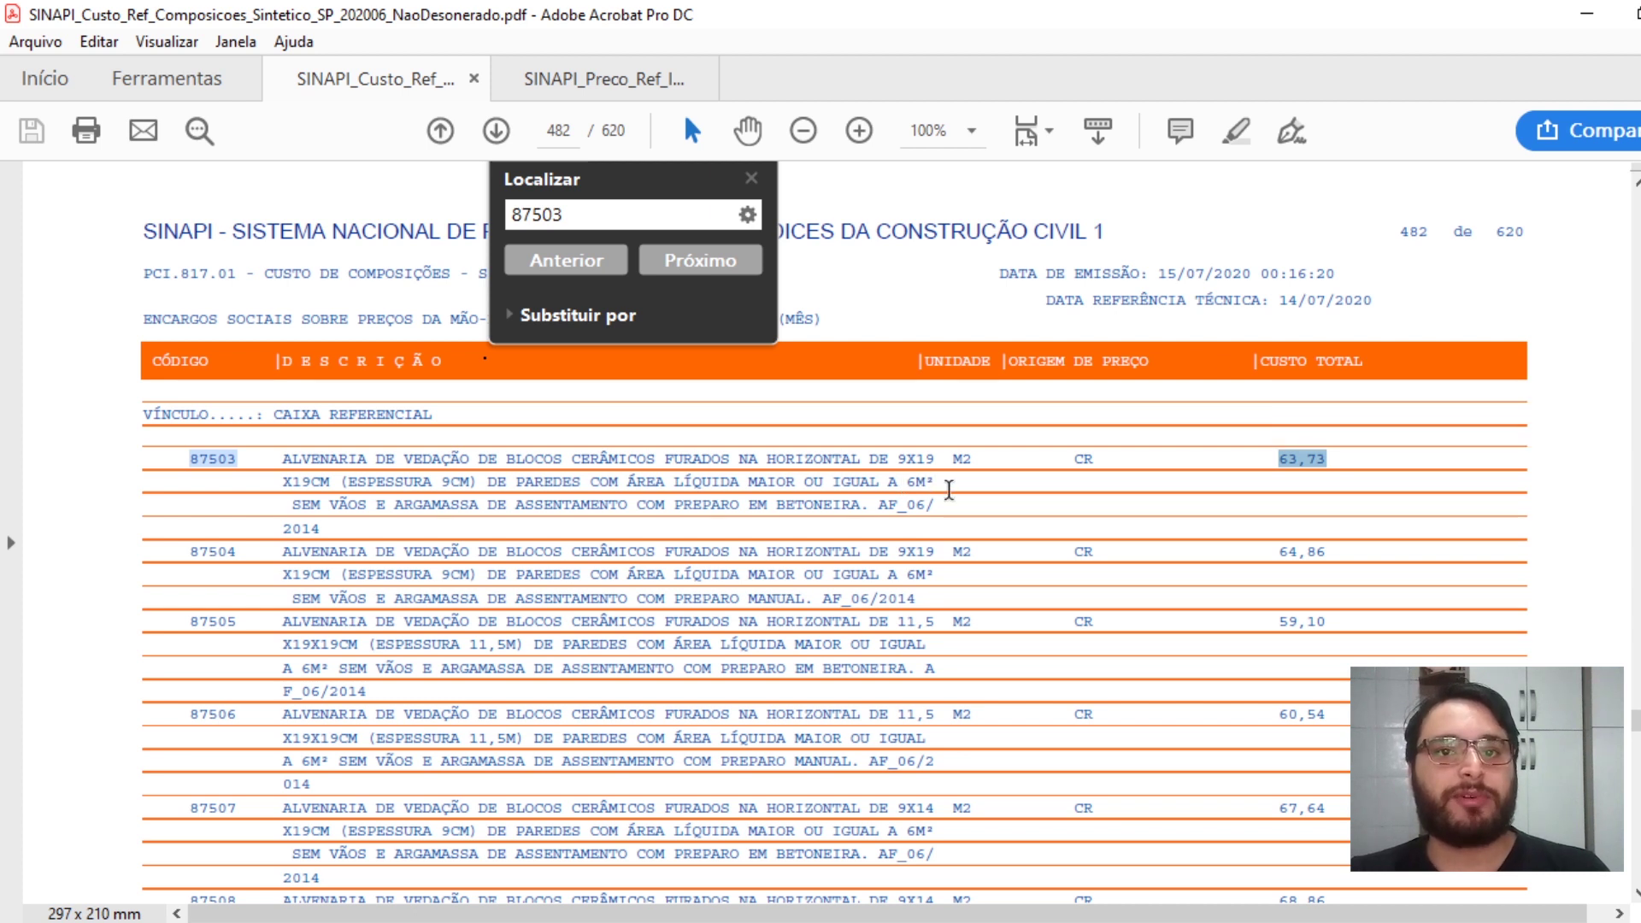
click(949, 490)
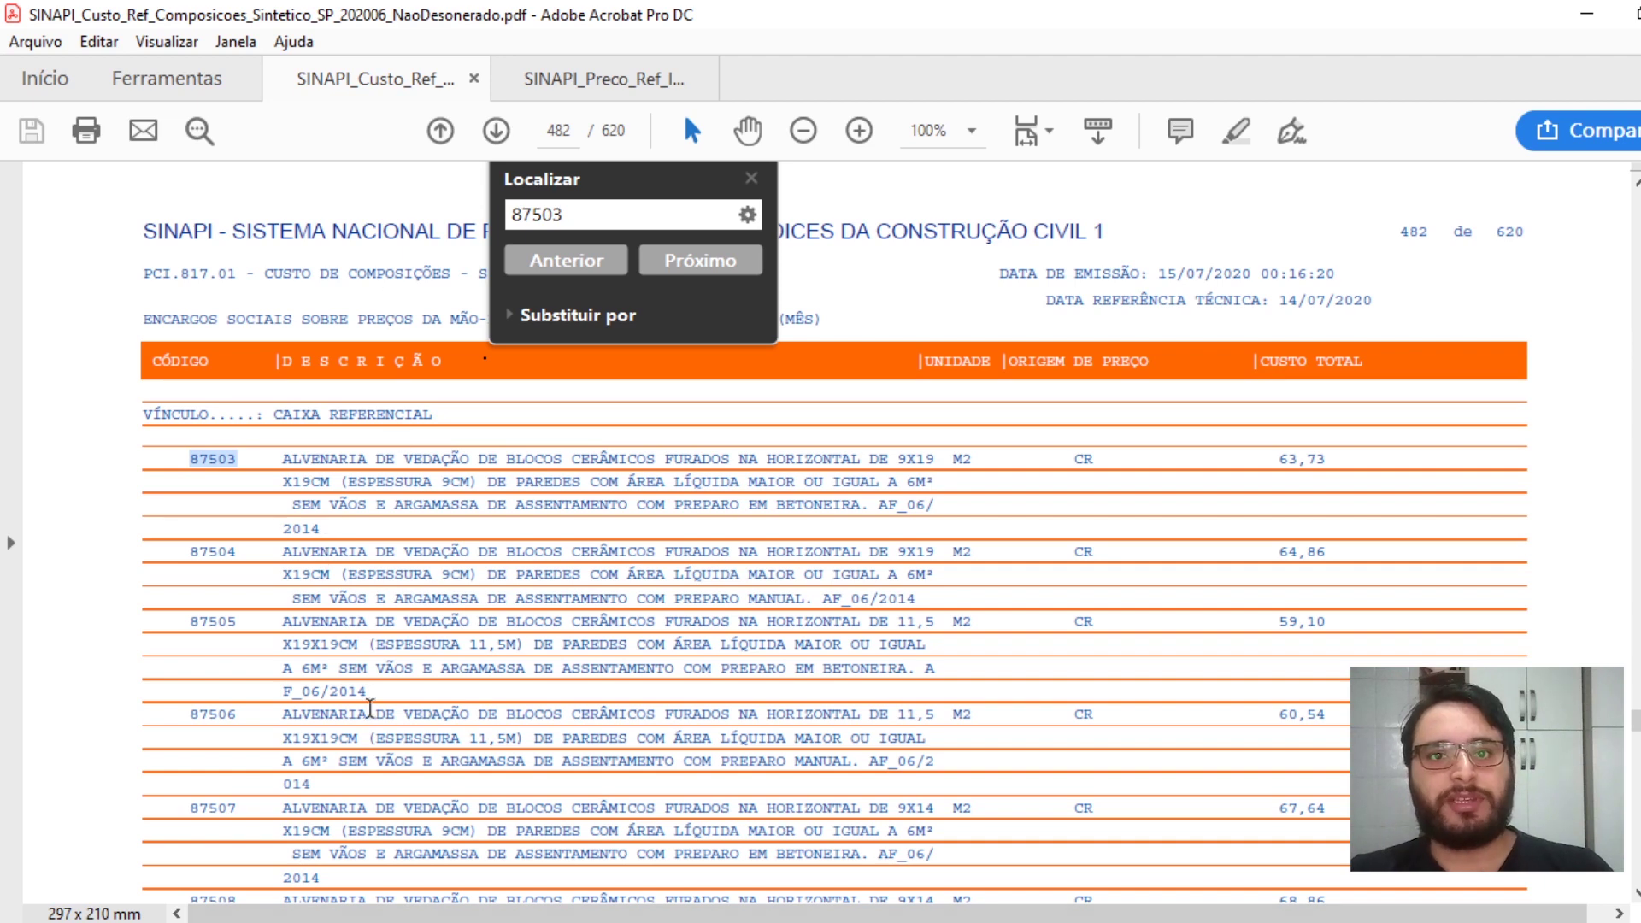
- Switch to the extracted SINAPI reports folder and open the CATALOGO_COMPOSICOES_ANALITICAS_EXCEL_06_2020 workbook
mouse_move(277, 922)
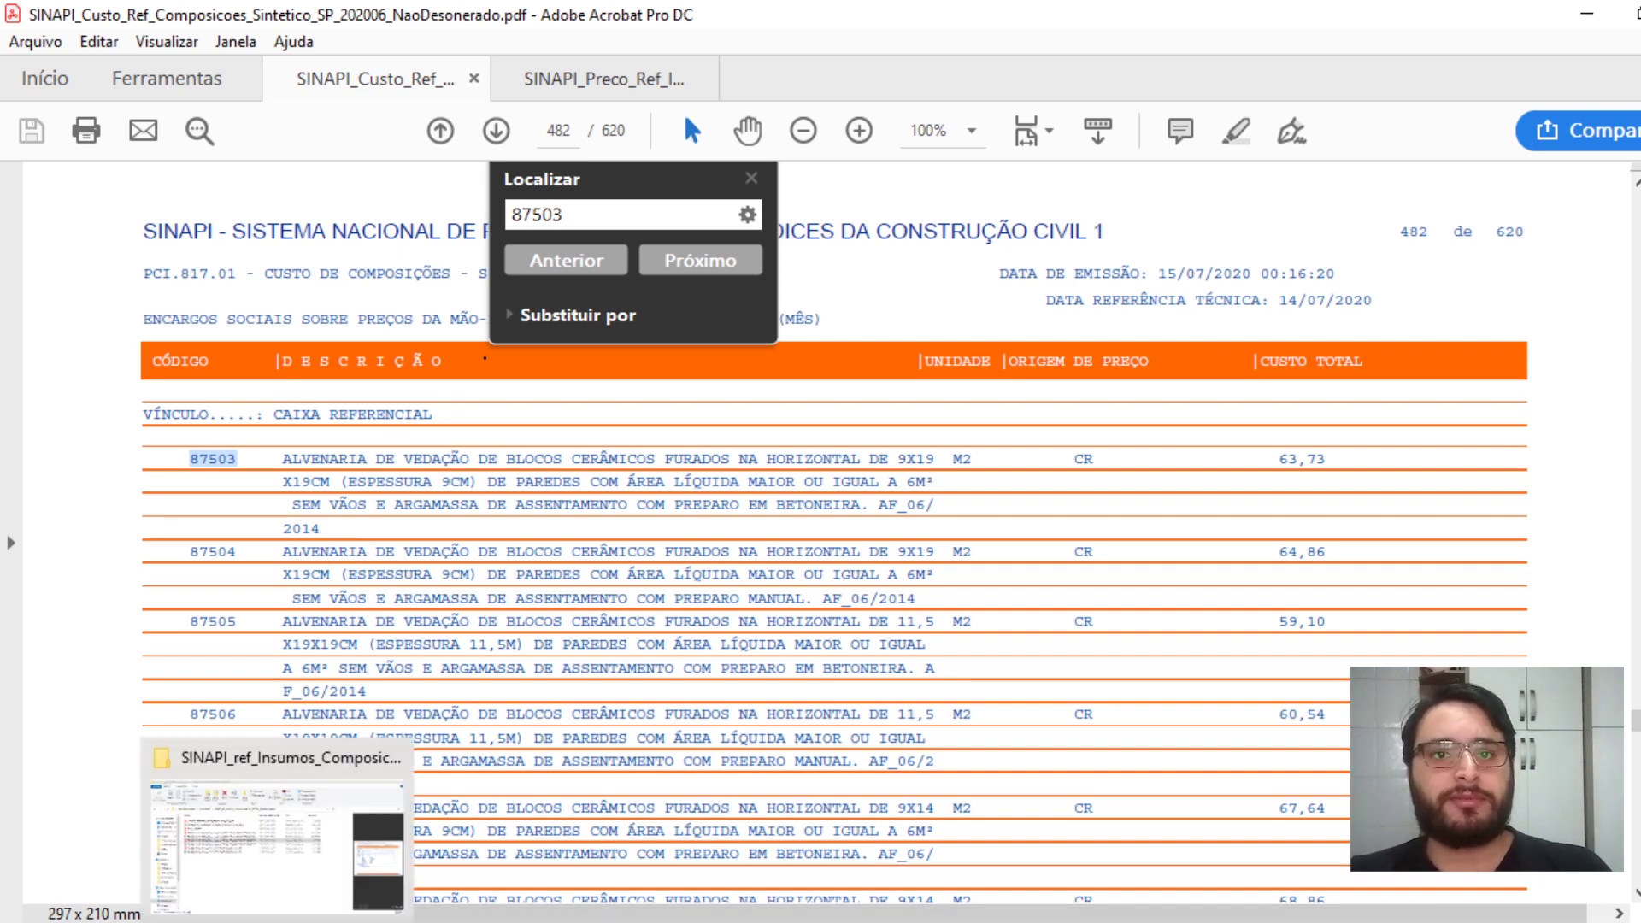
click(377, 908)
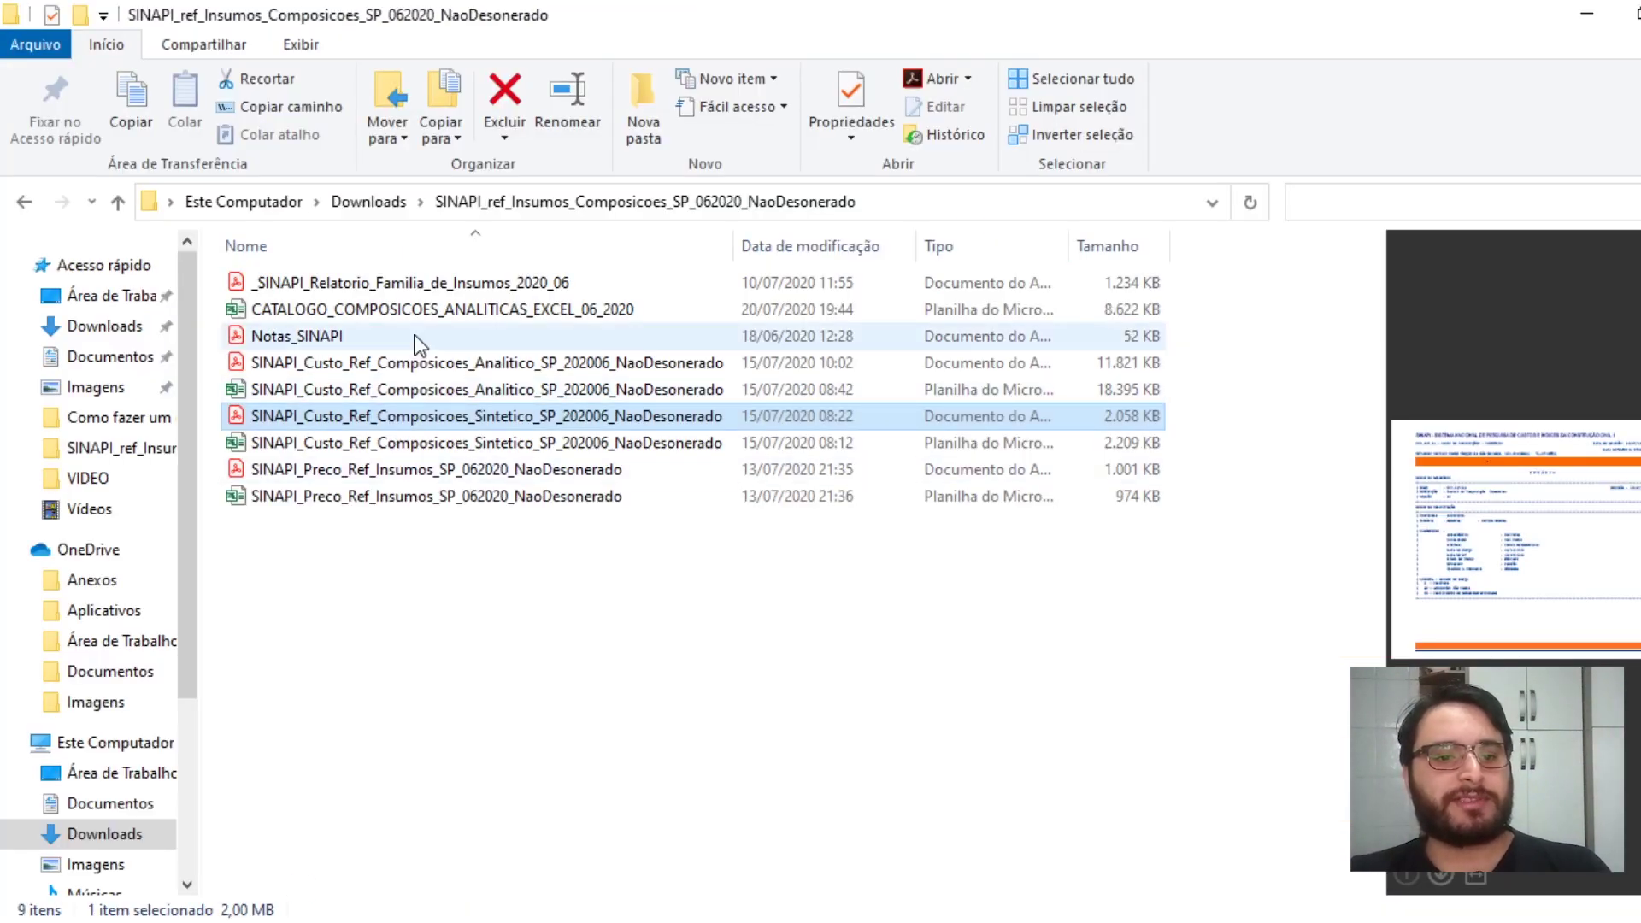
click(437, 311)
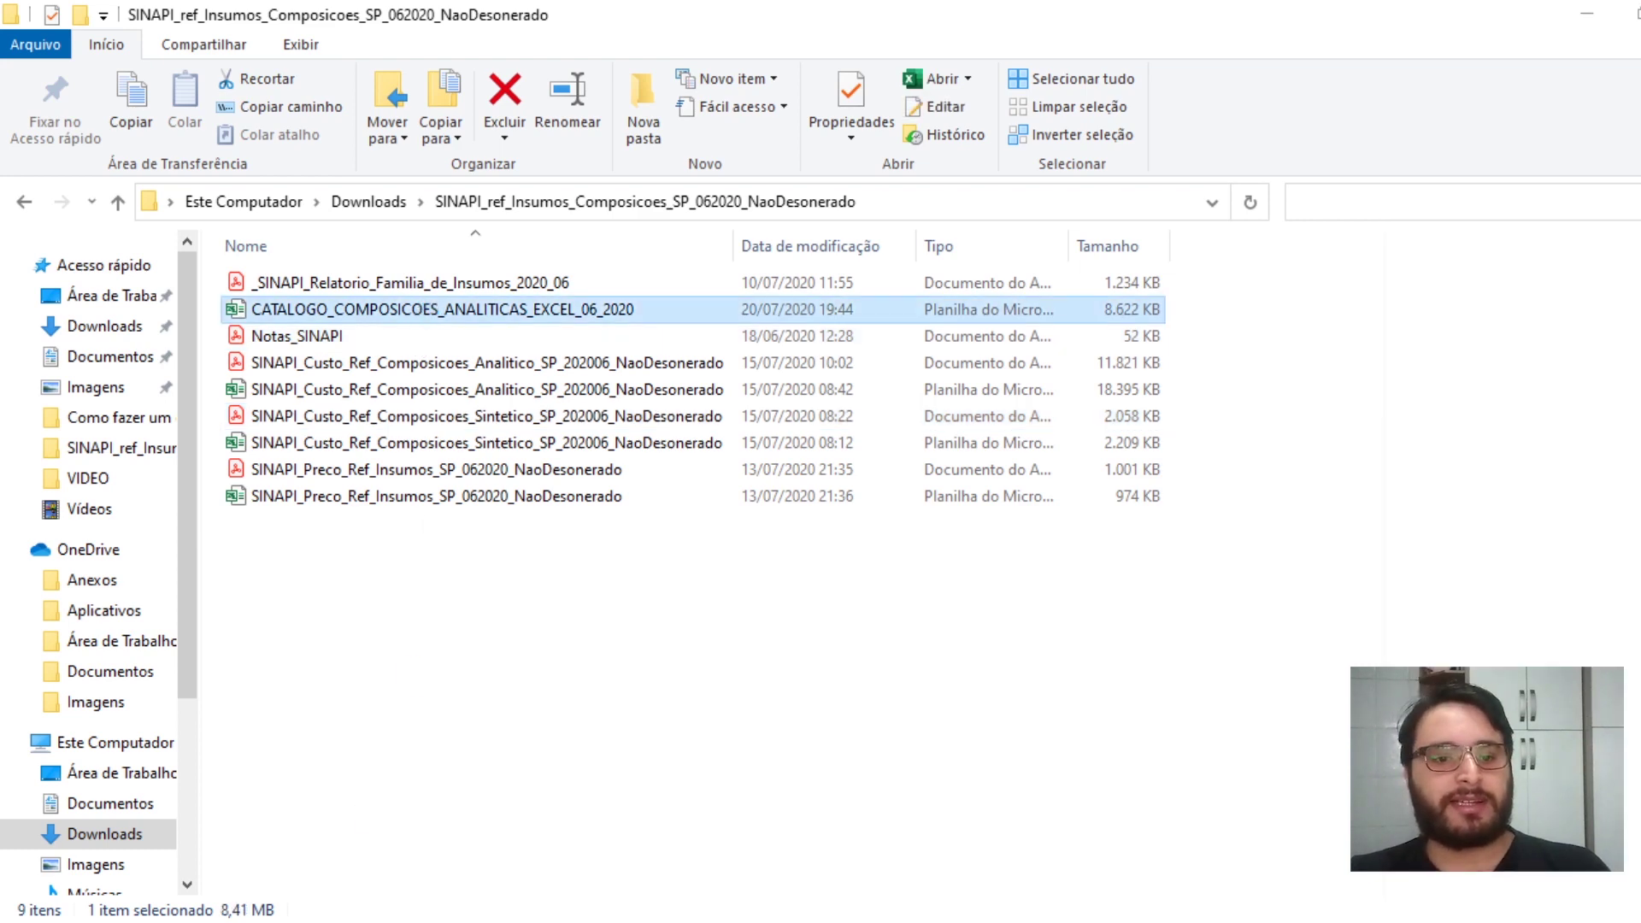
double_click(437, 311)
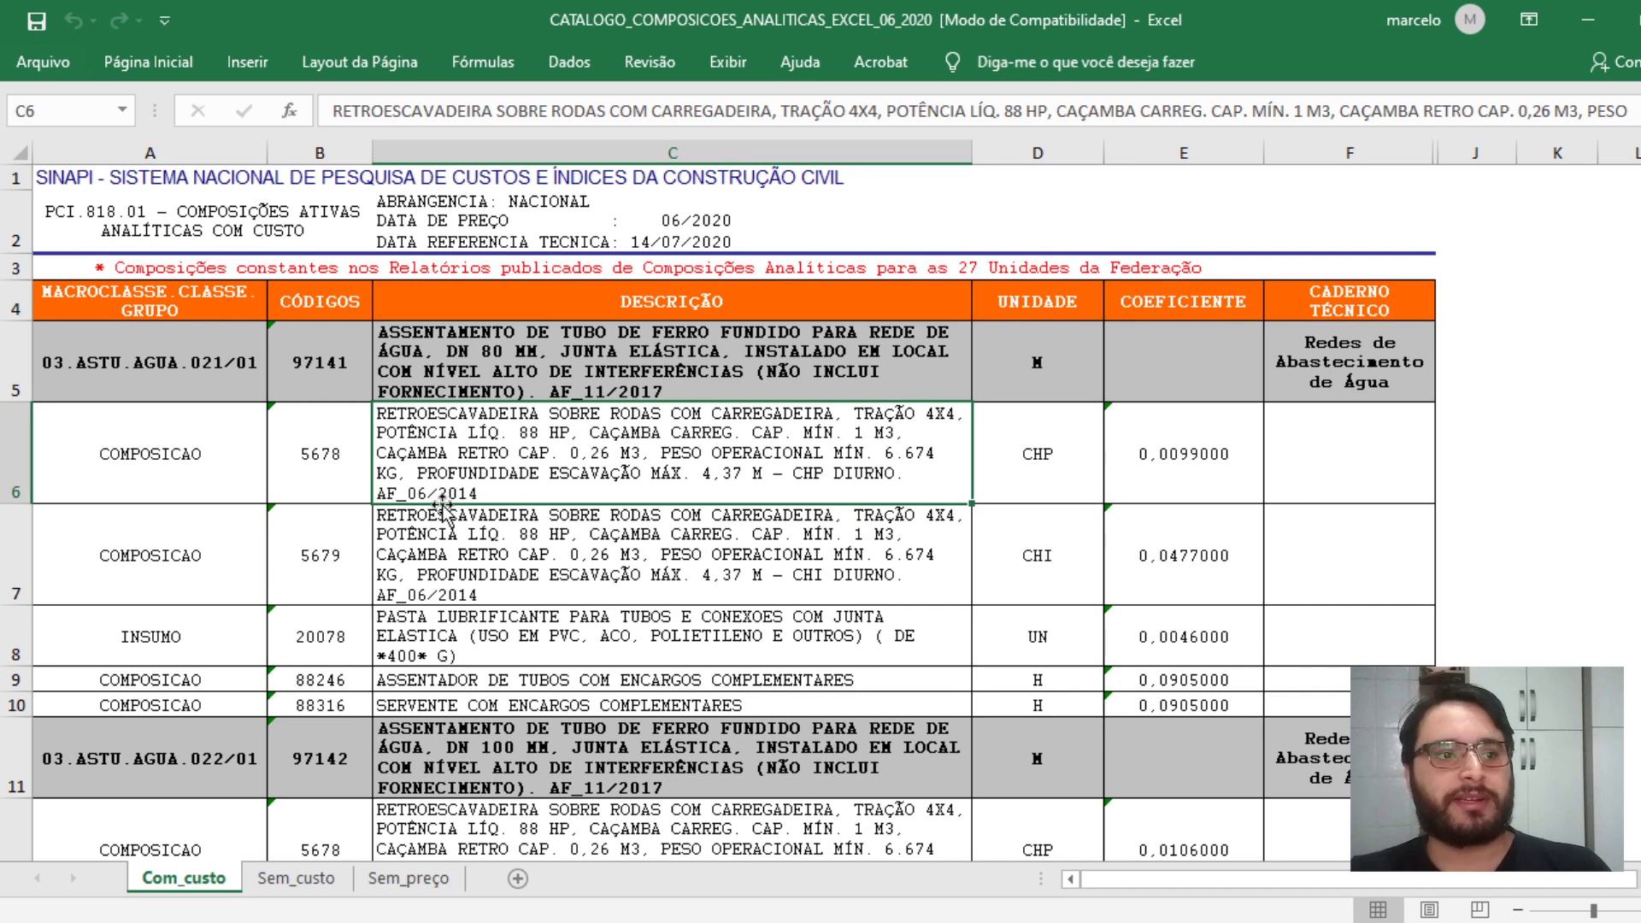
- Find composition code 87503 in the Com_custo sheet, keeping the search dialog clear of its rows
click(578, 539)
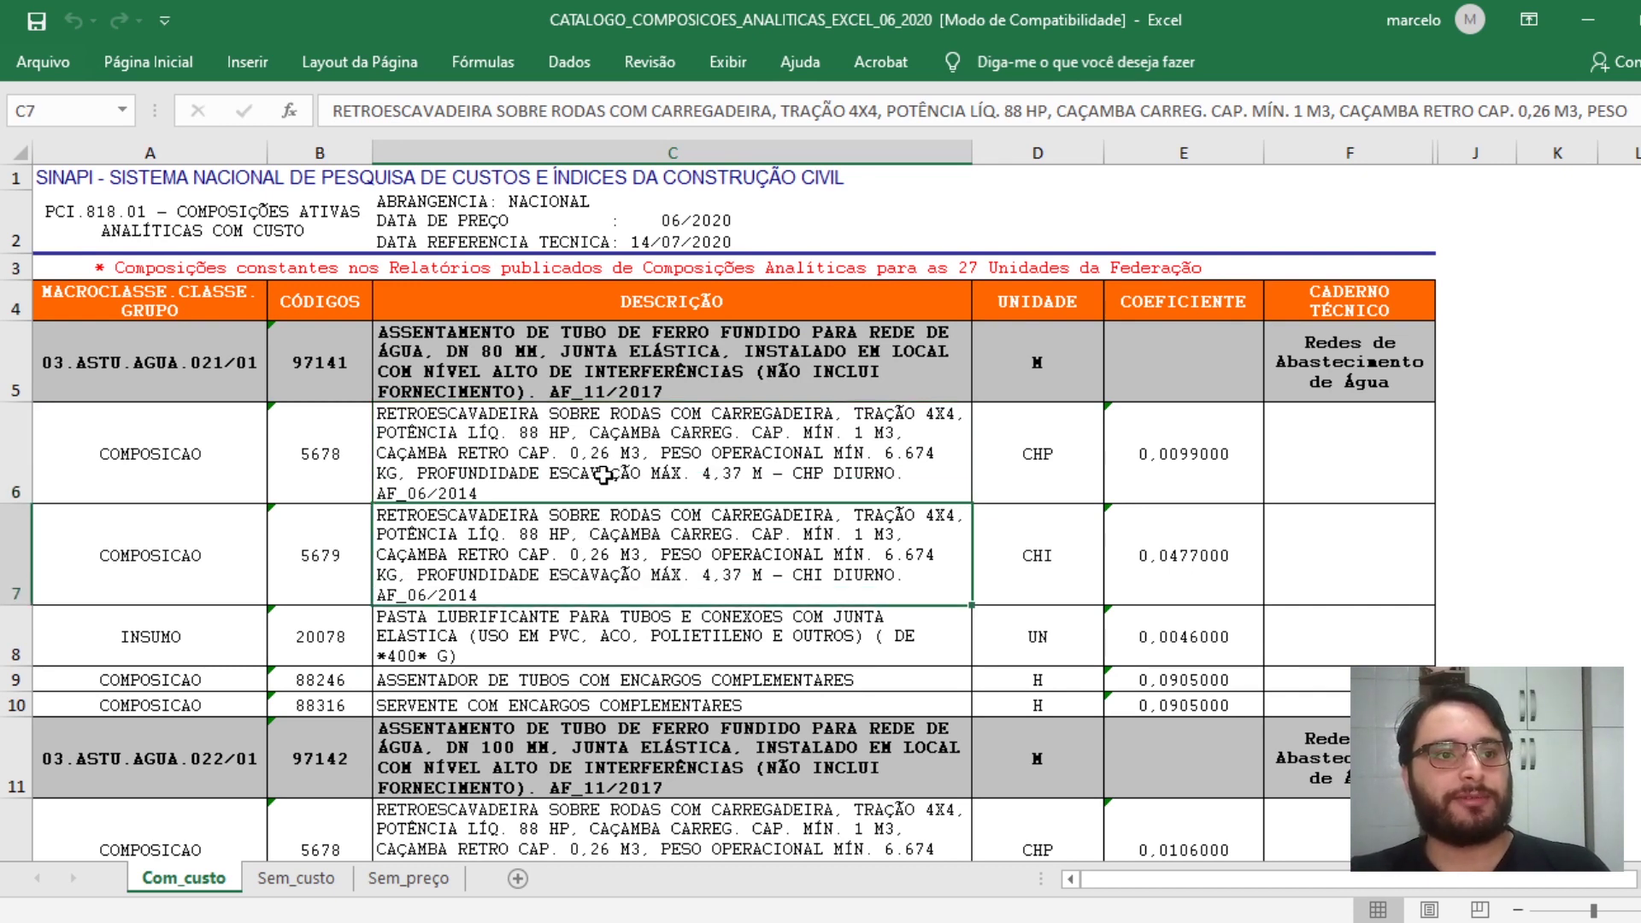
click(683, 471)
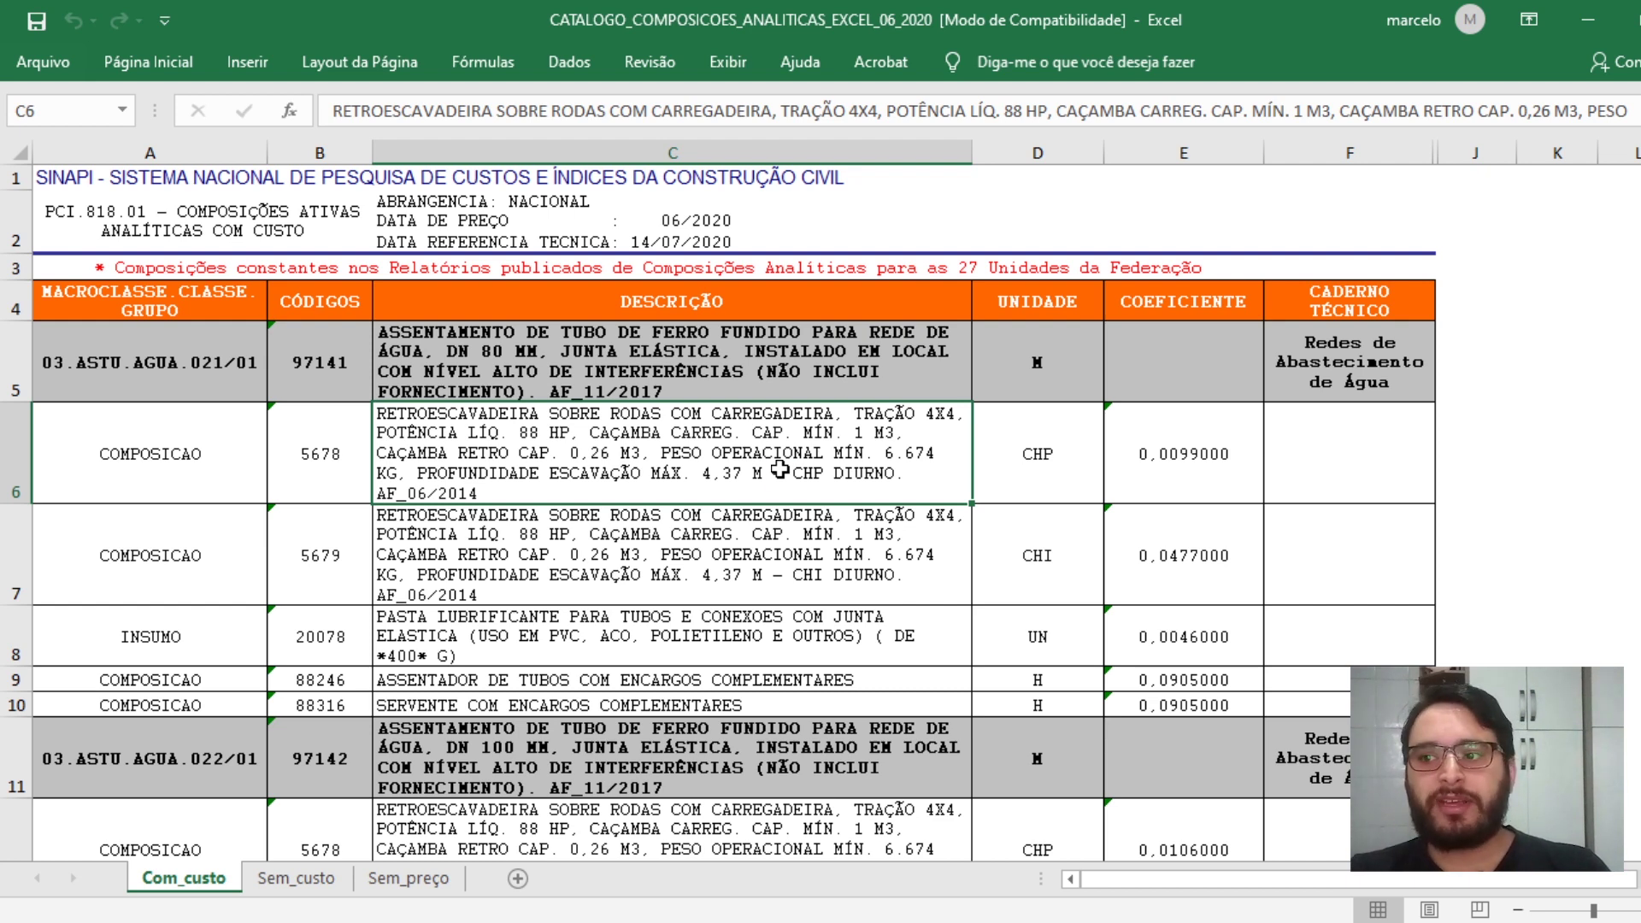
key(ctrl+l)
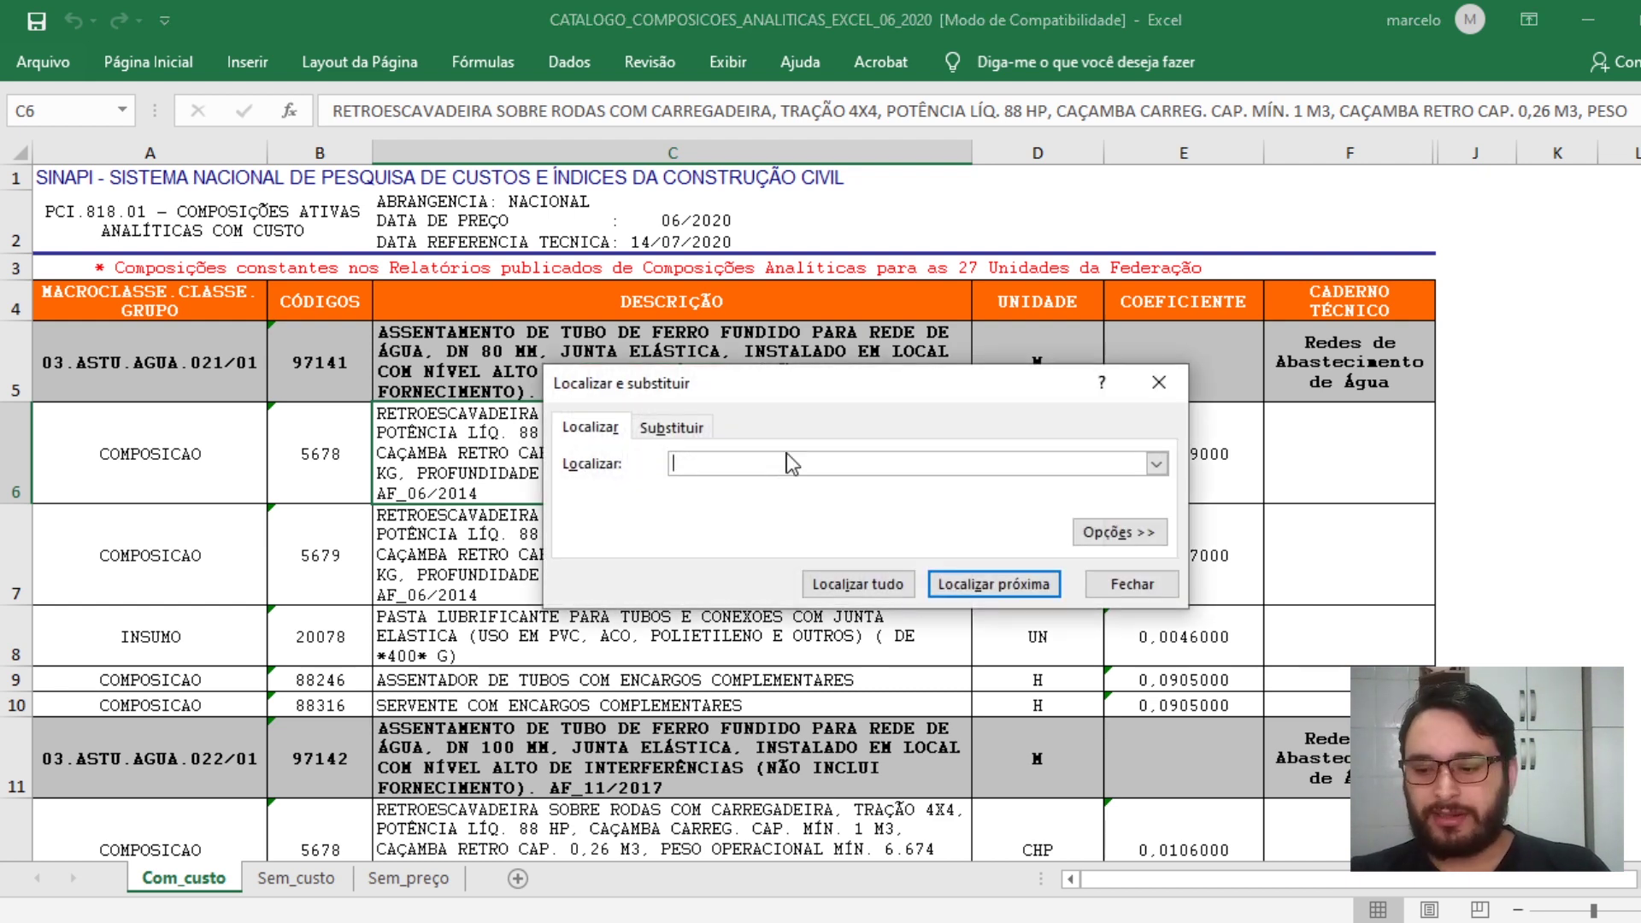
drag(811, 381, 1331, 74)
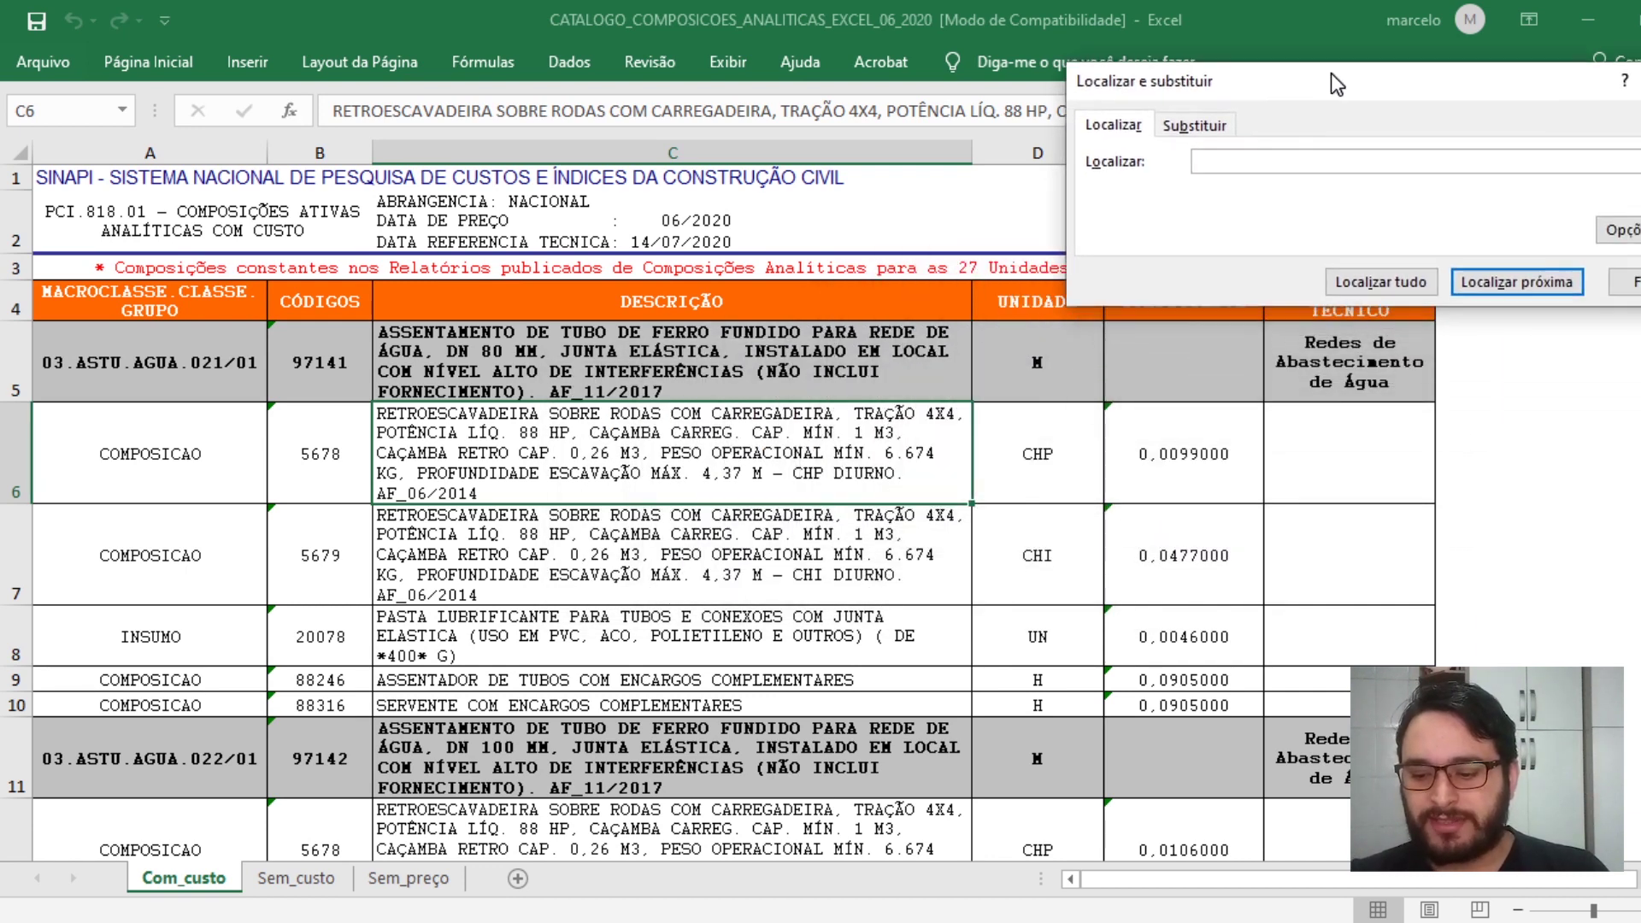
text(87503)
key(Return)
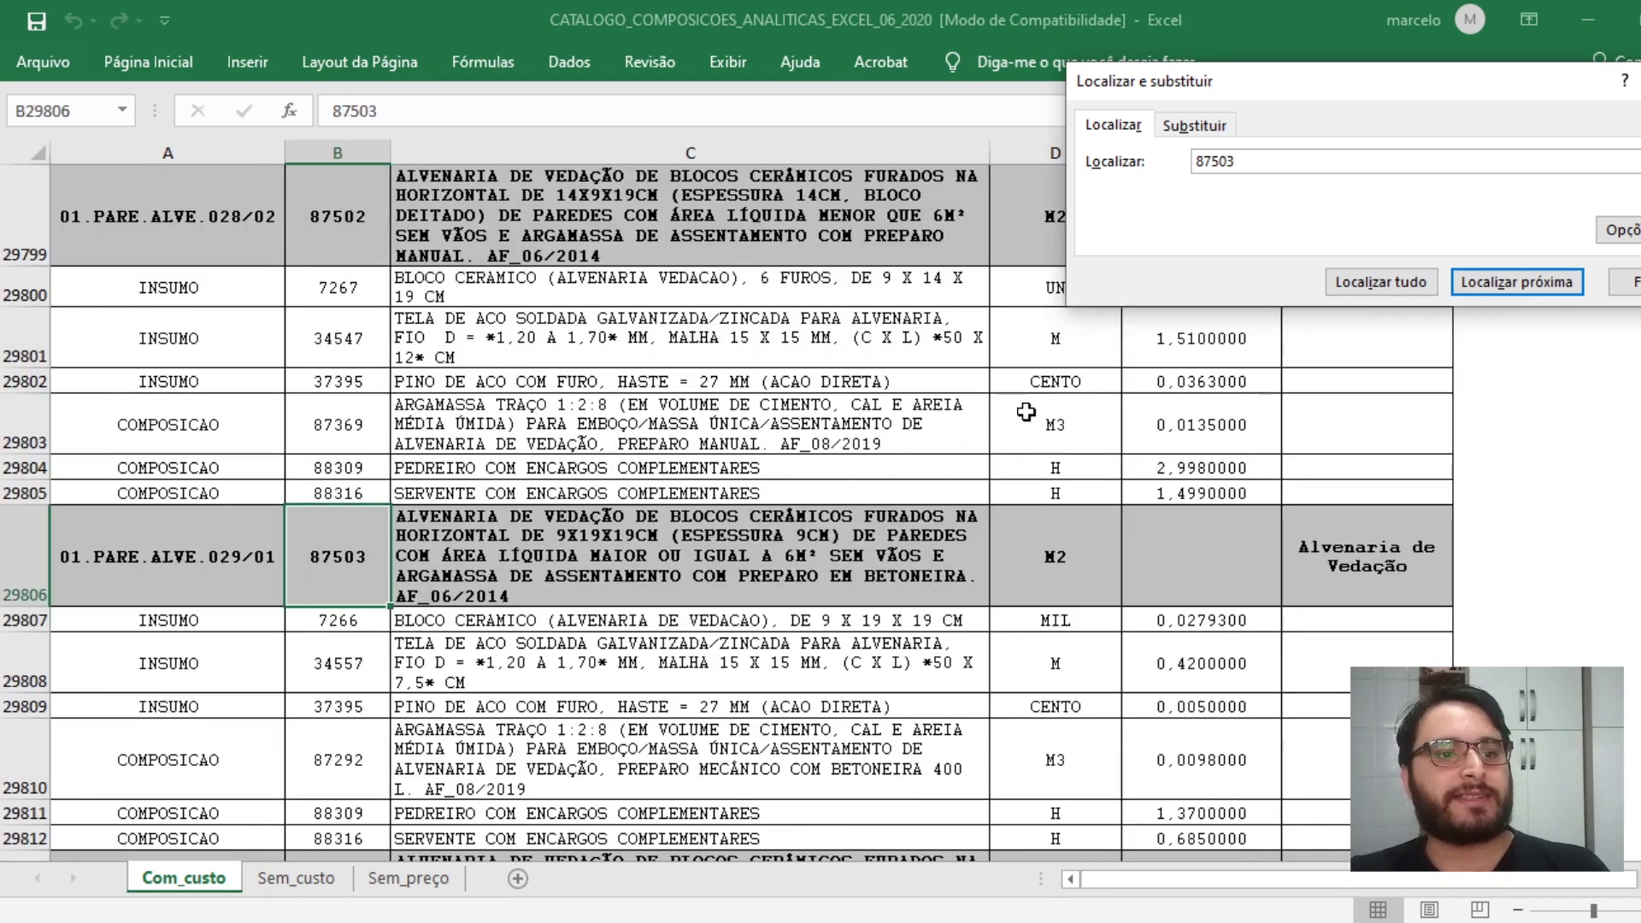
scroll(823, 556, down, 2)
scroll(578, 516, up, 1)
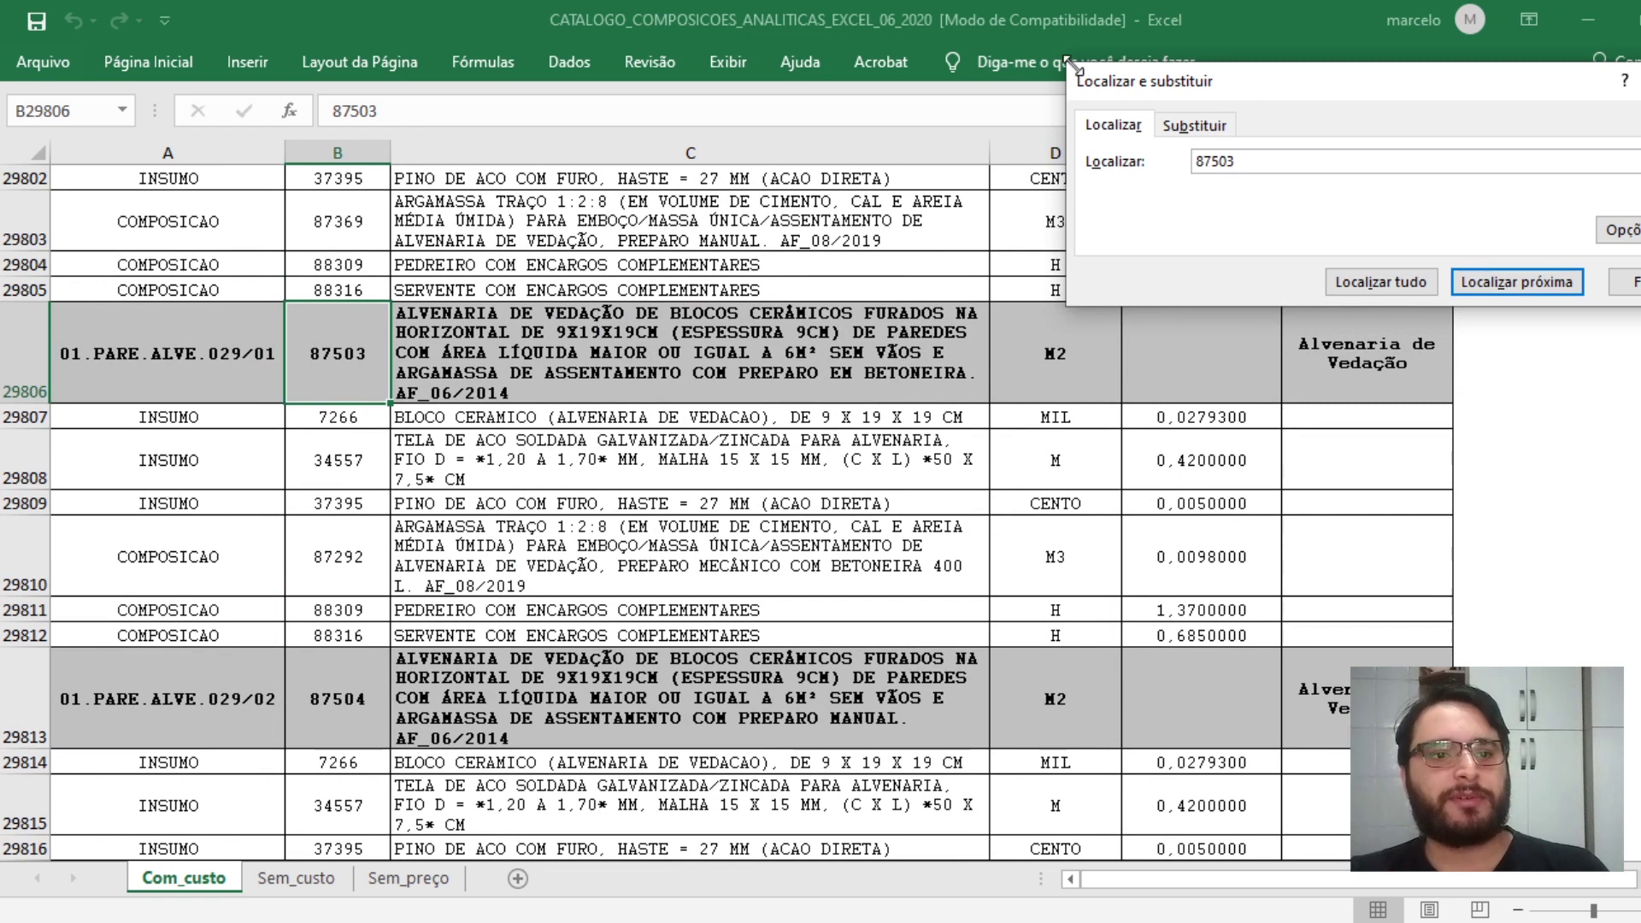
drag(1113, 89, 1227, 77)
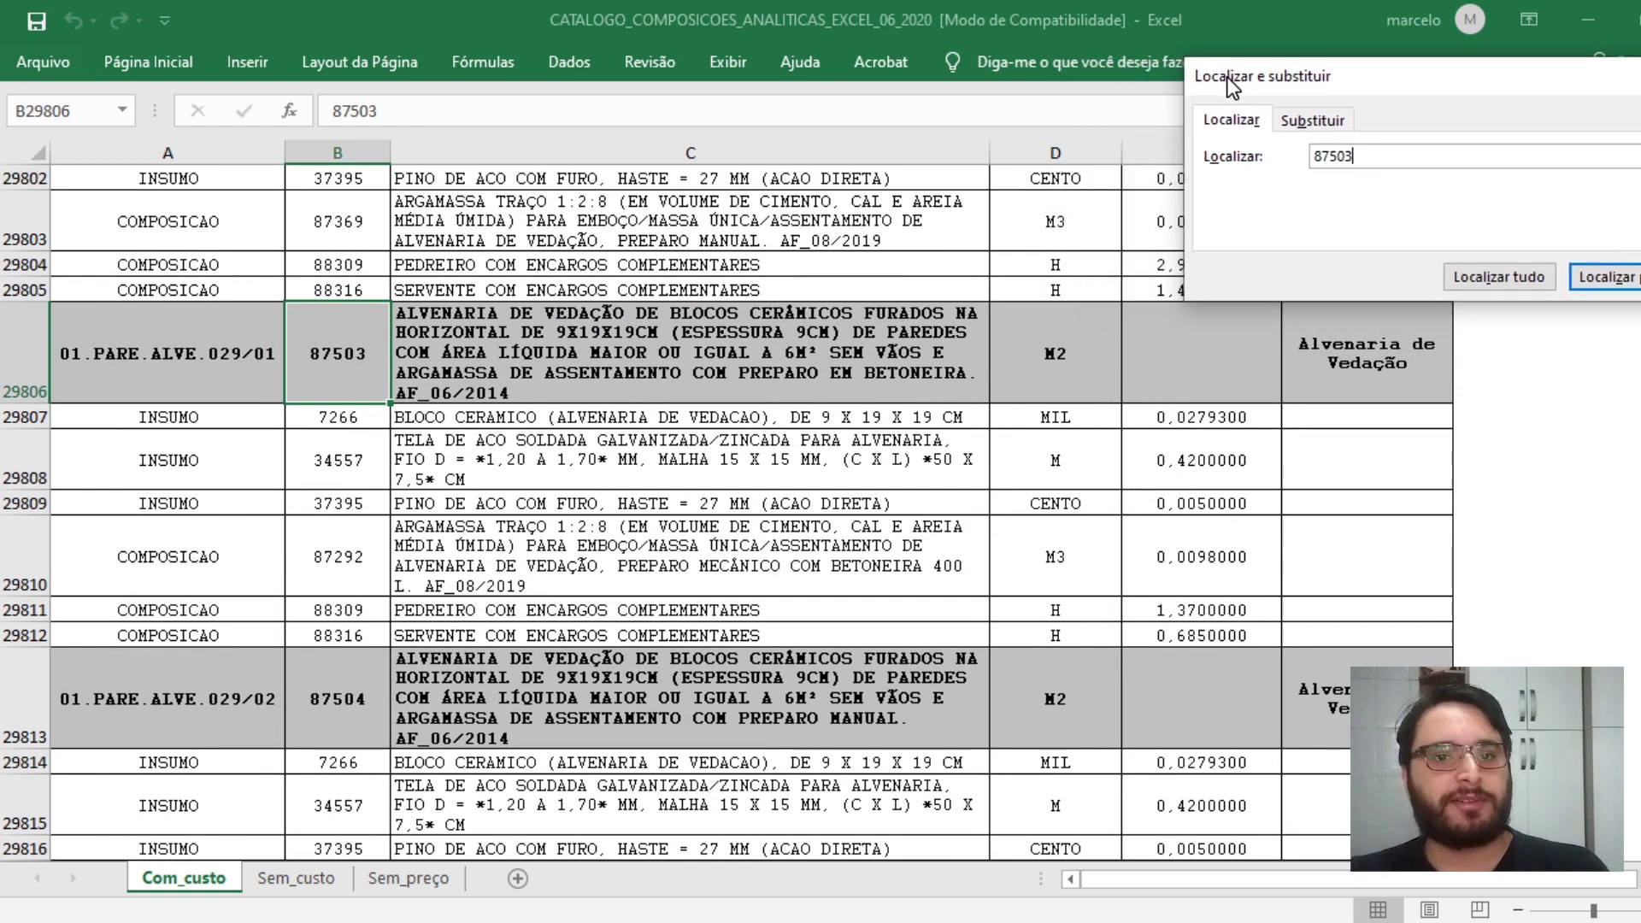
- Examine the description of composition 87503 and each item listed under it, from the ceramic block to the labourer
click(747, 373)
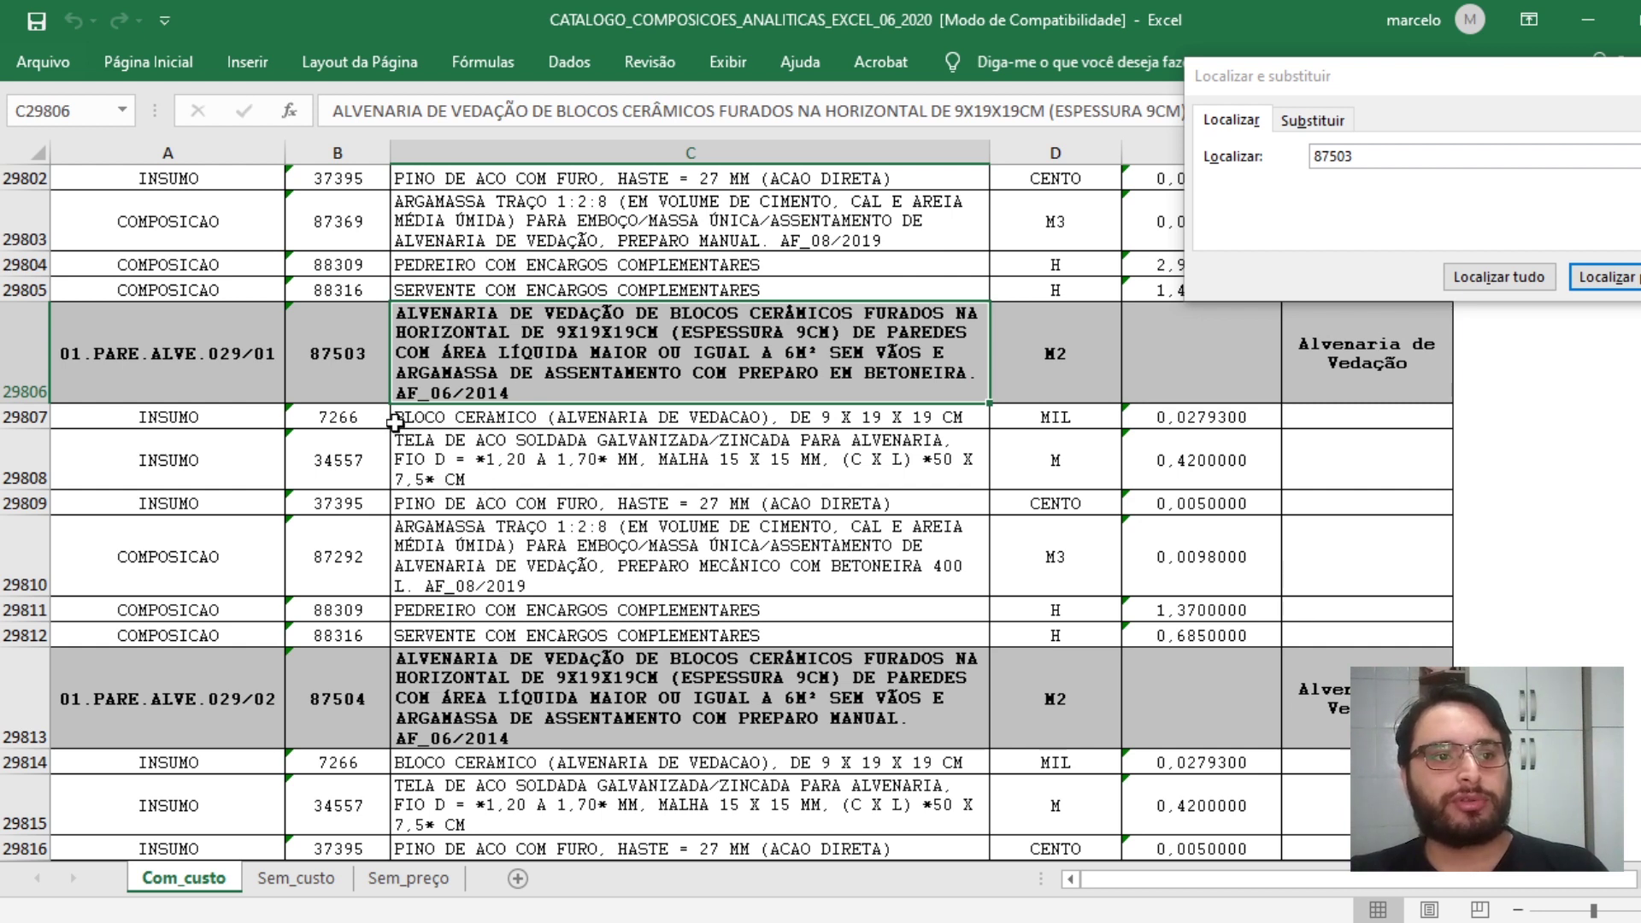
drag(279, 505, 395, 551)
drag(242, 420, 1273, 636)
click(747, 424)
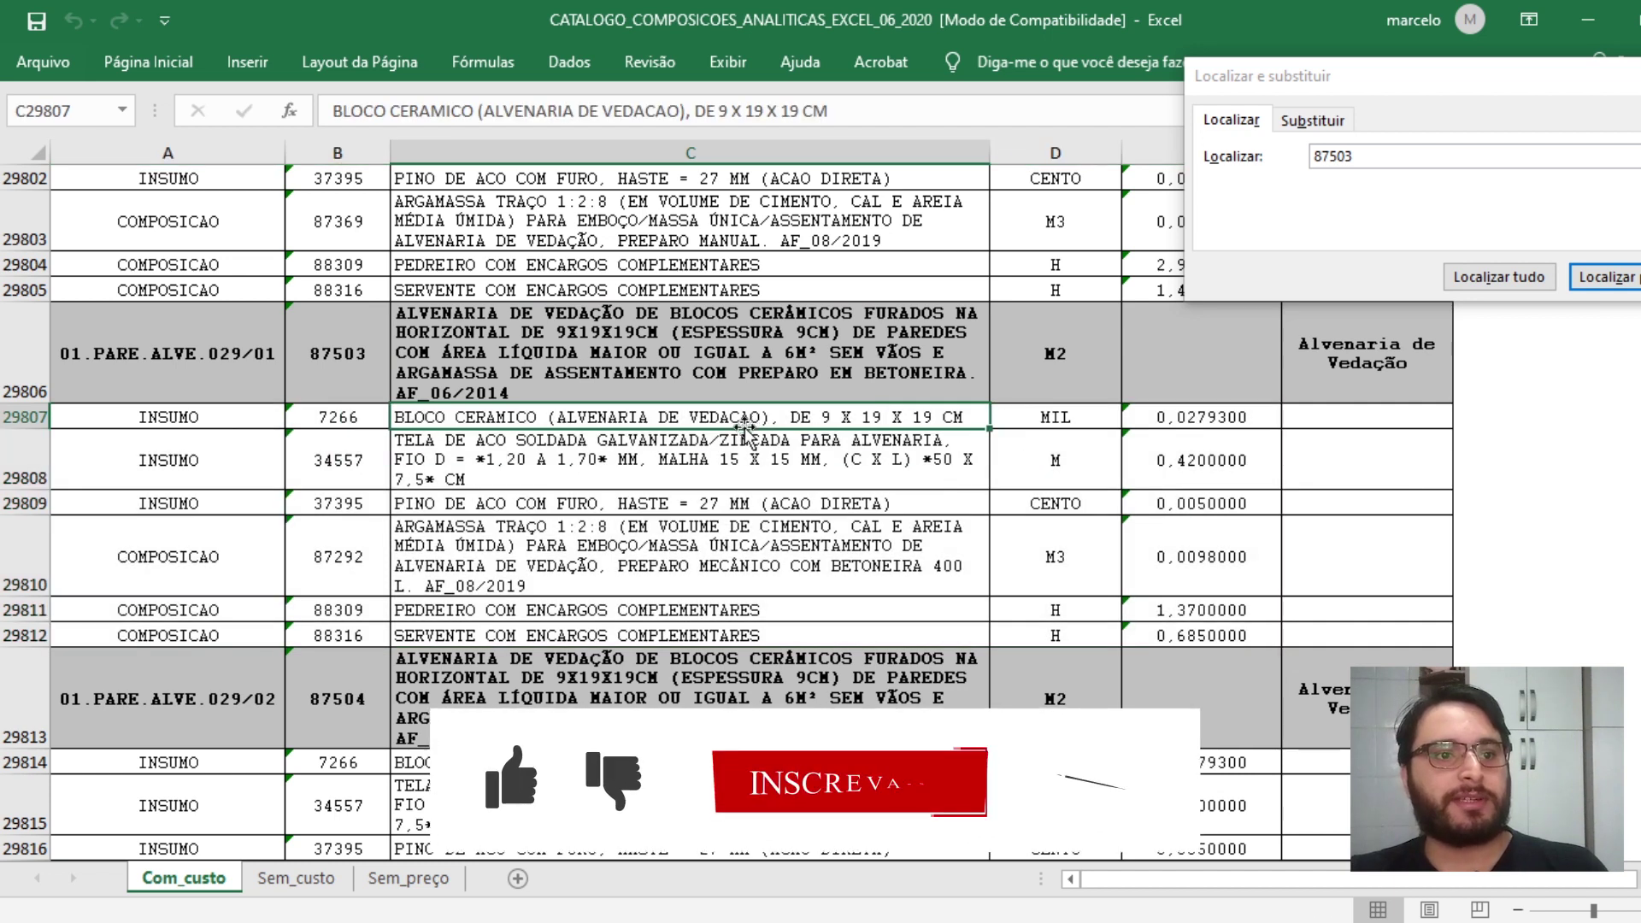
click(728, 472)
click(718, 504)
click(705, 564)
click(698, 607)
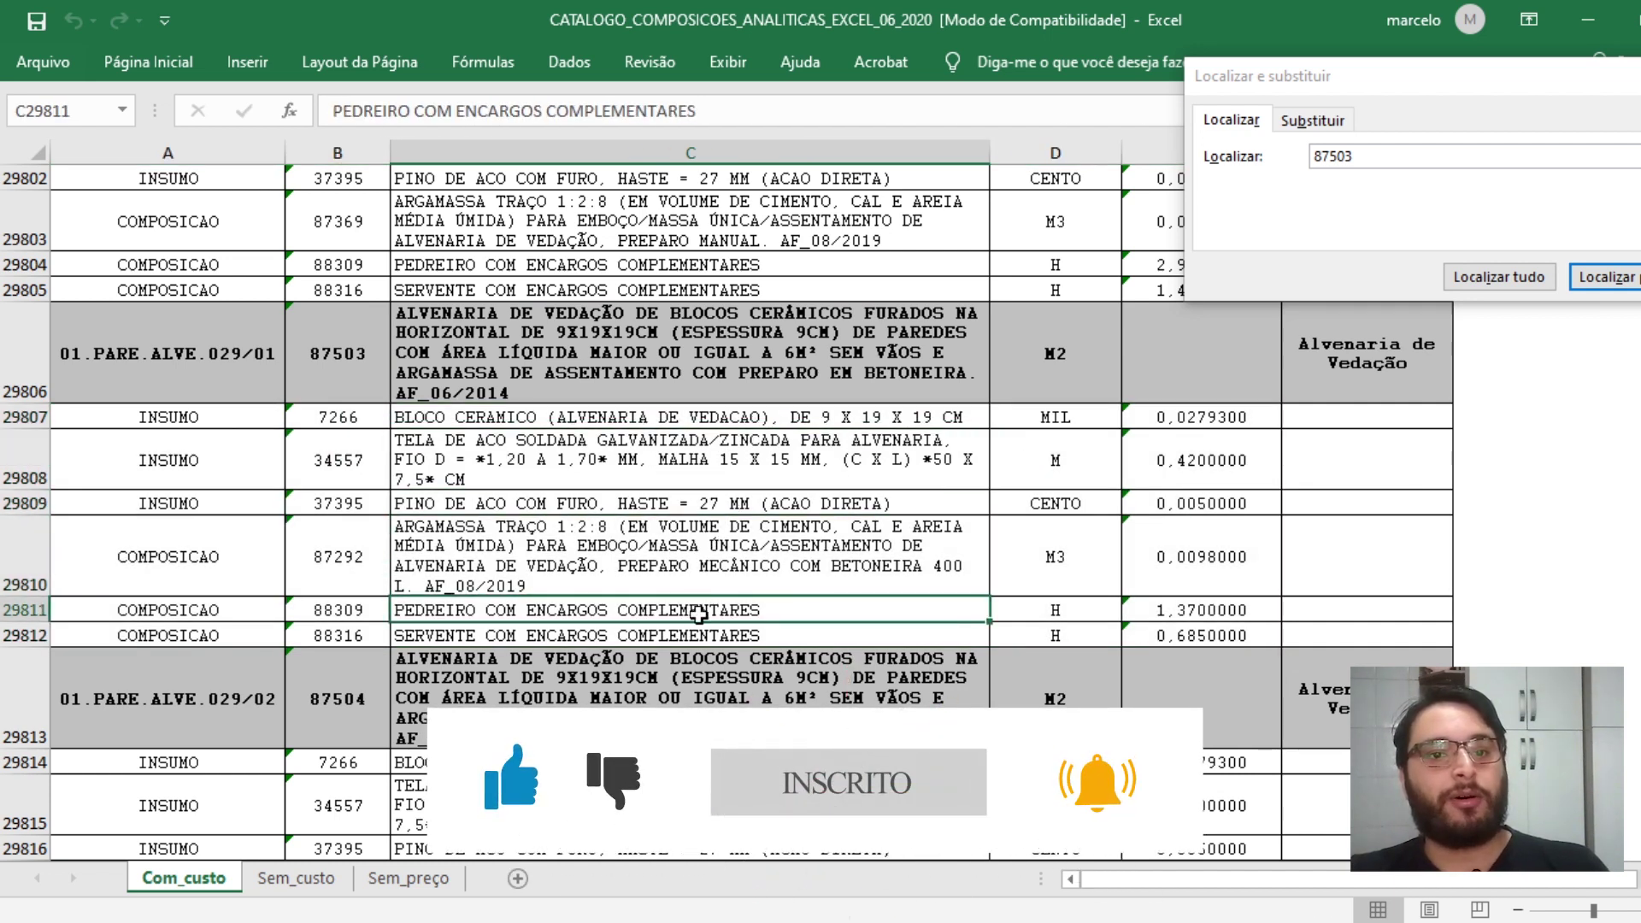
click(704, 632)
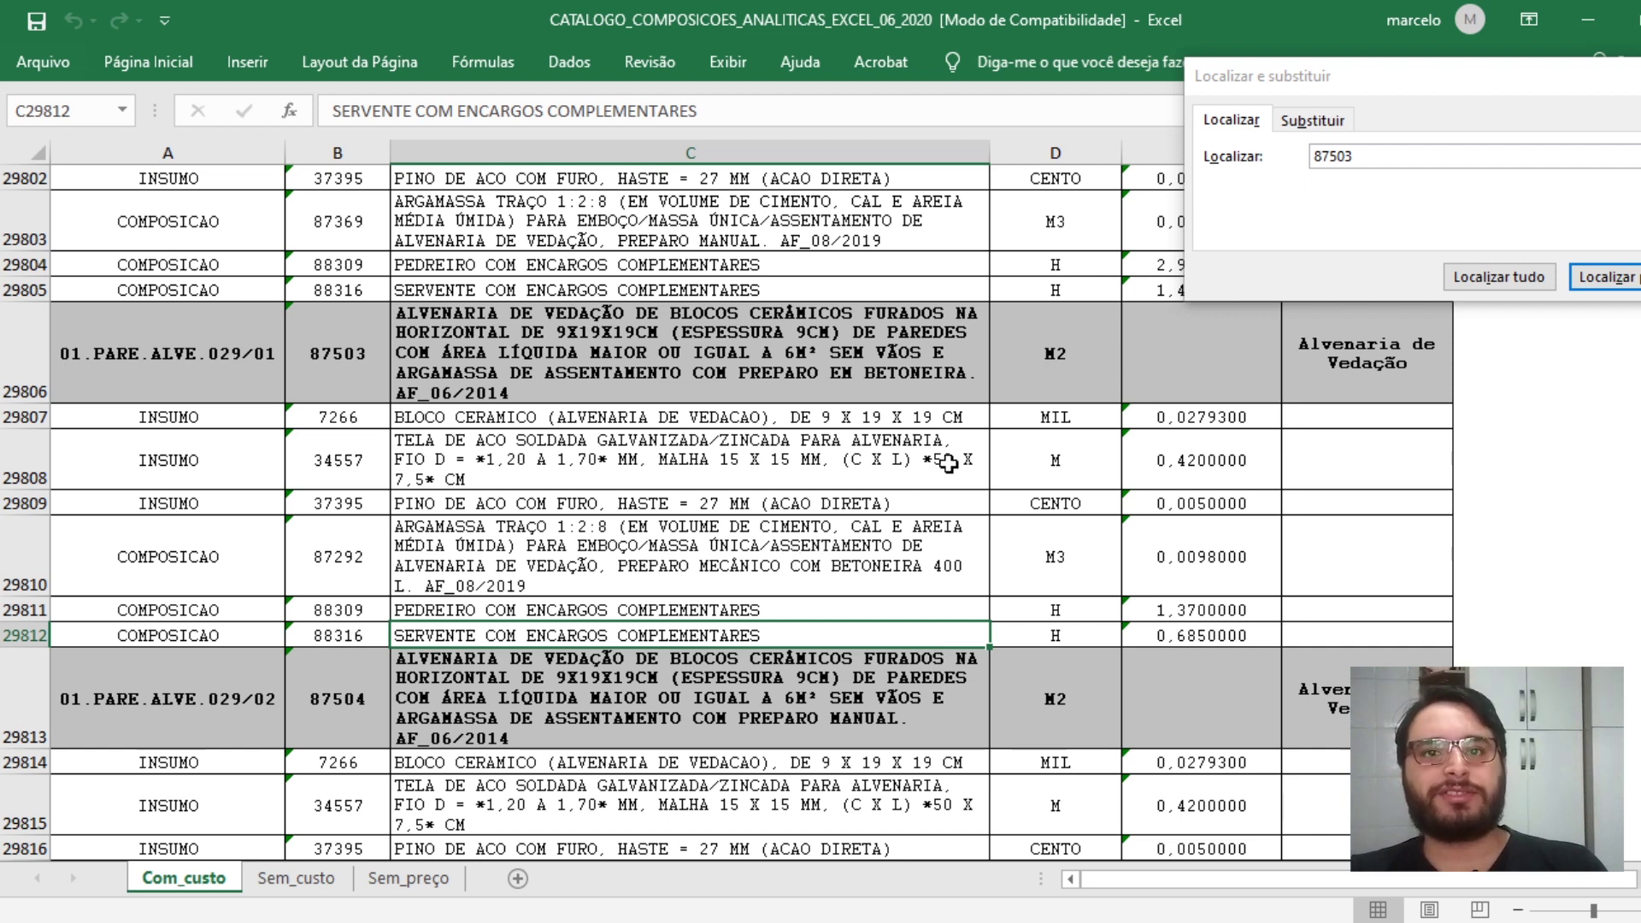
- Examine the units and coefficients of the items that make up composition 87503
drag(1081, 418, 1078, 637)
drag(1178, 637, 1178, 610)
drag(1176, 549, 1180, 418)
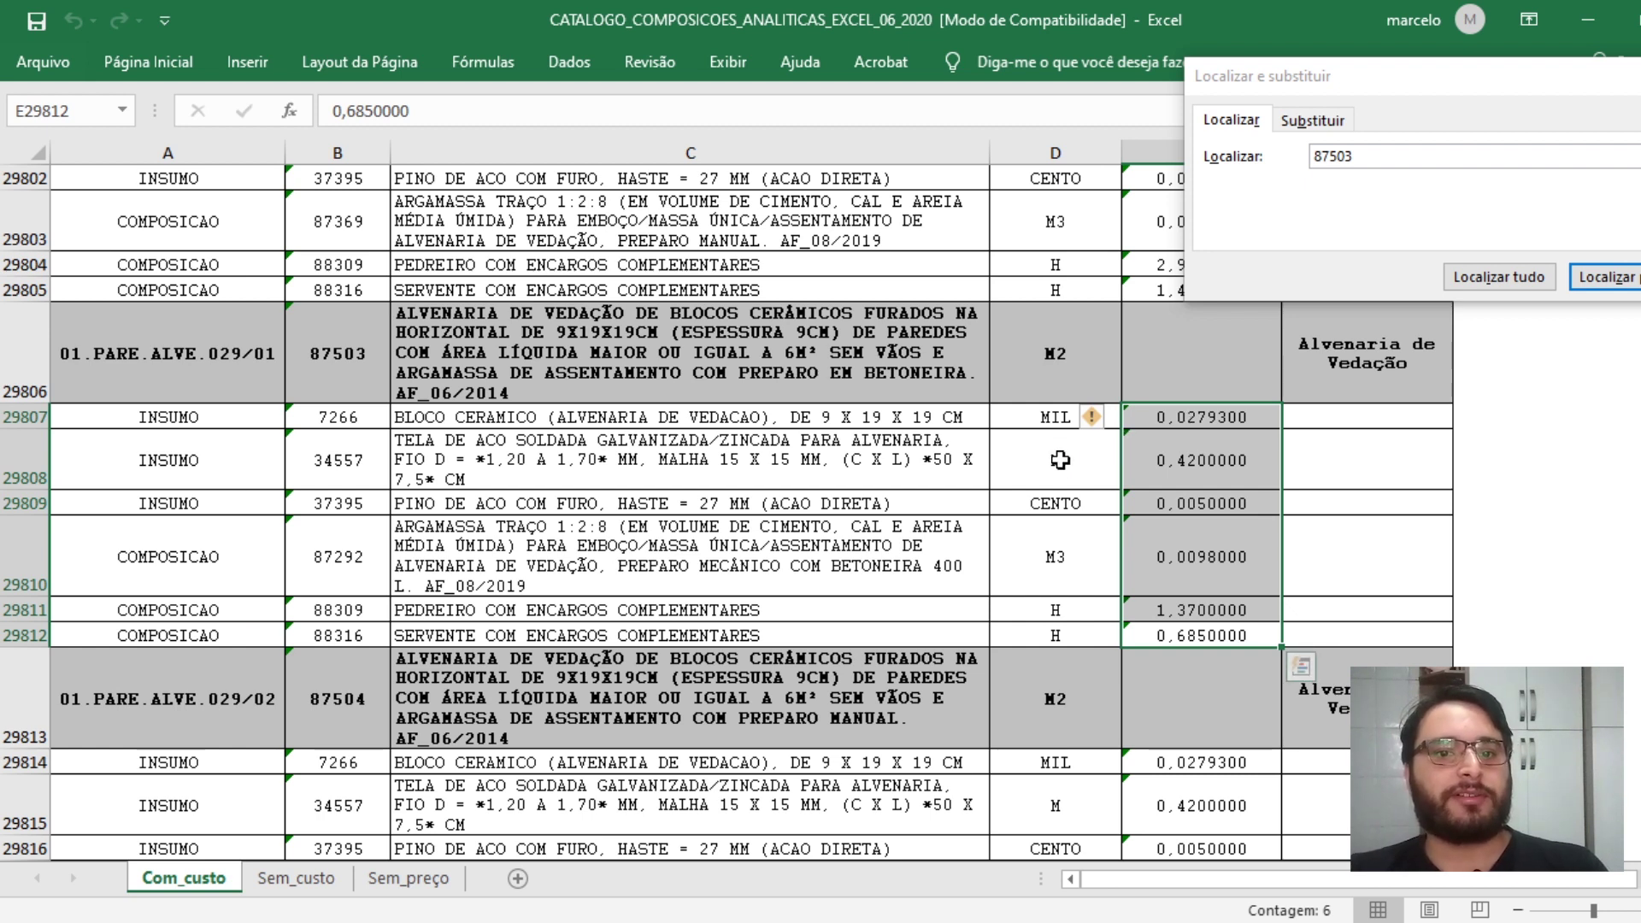
click(1068, 554)
click(1144, 612)
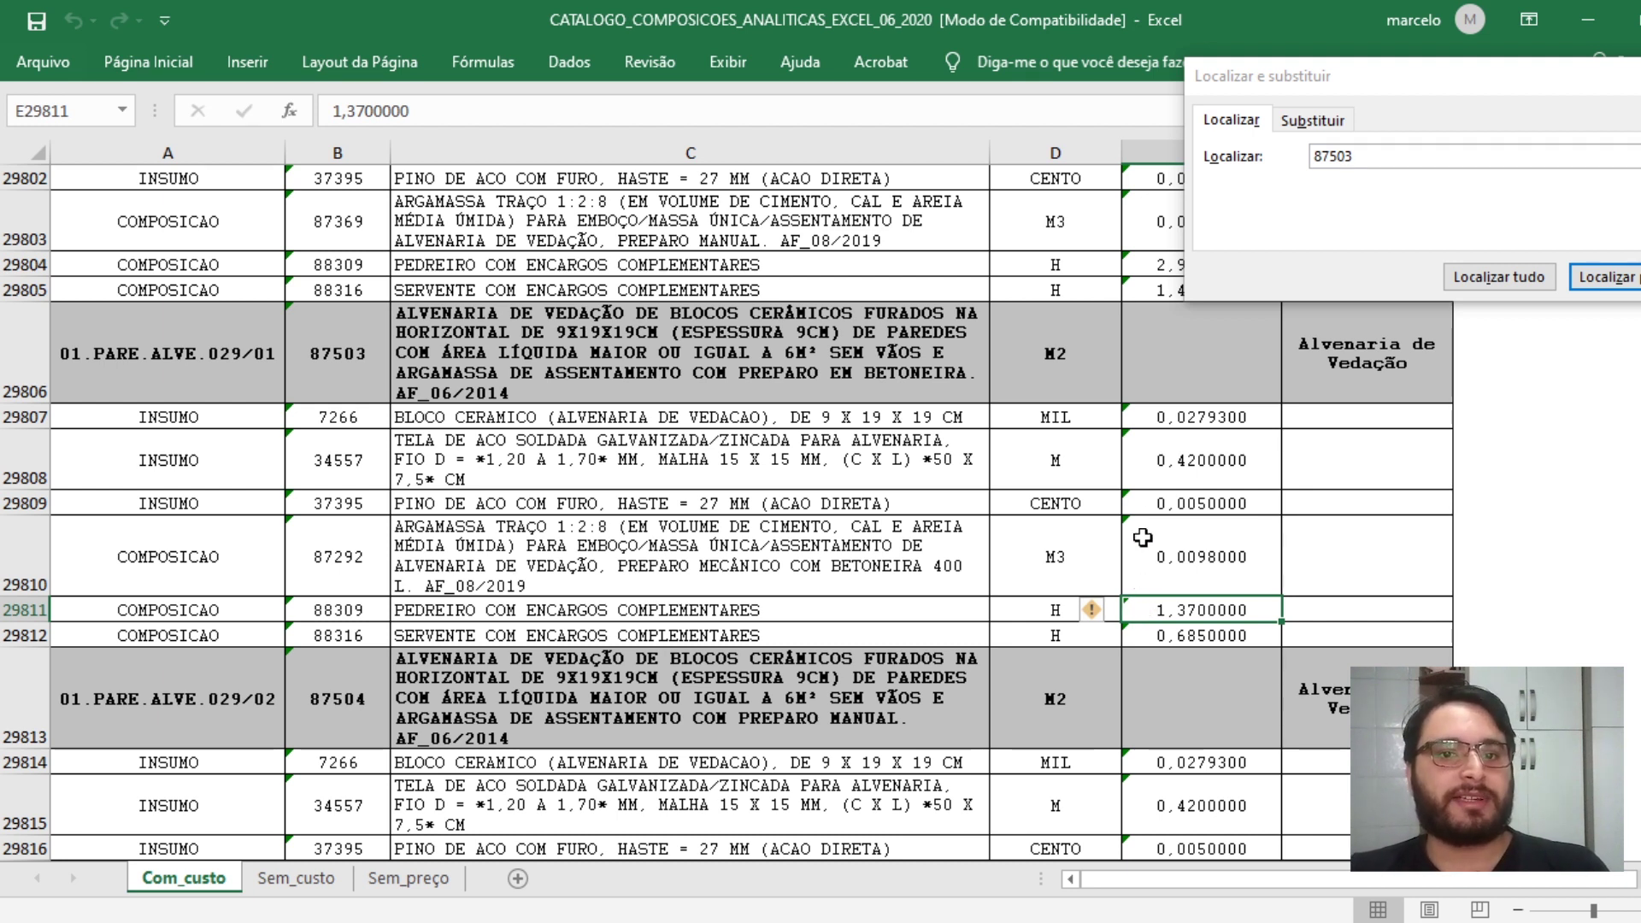
click(1158, 460)
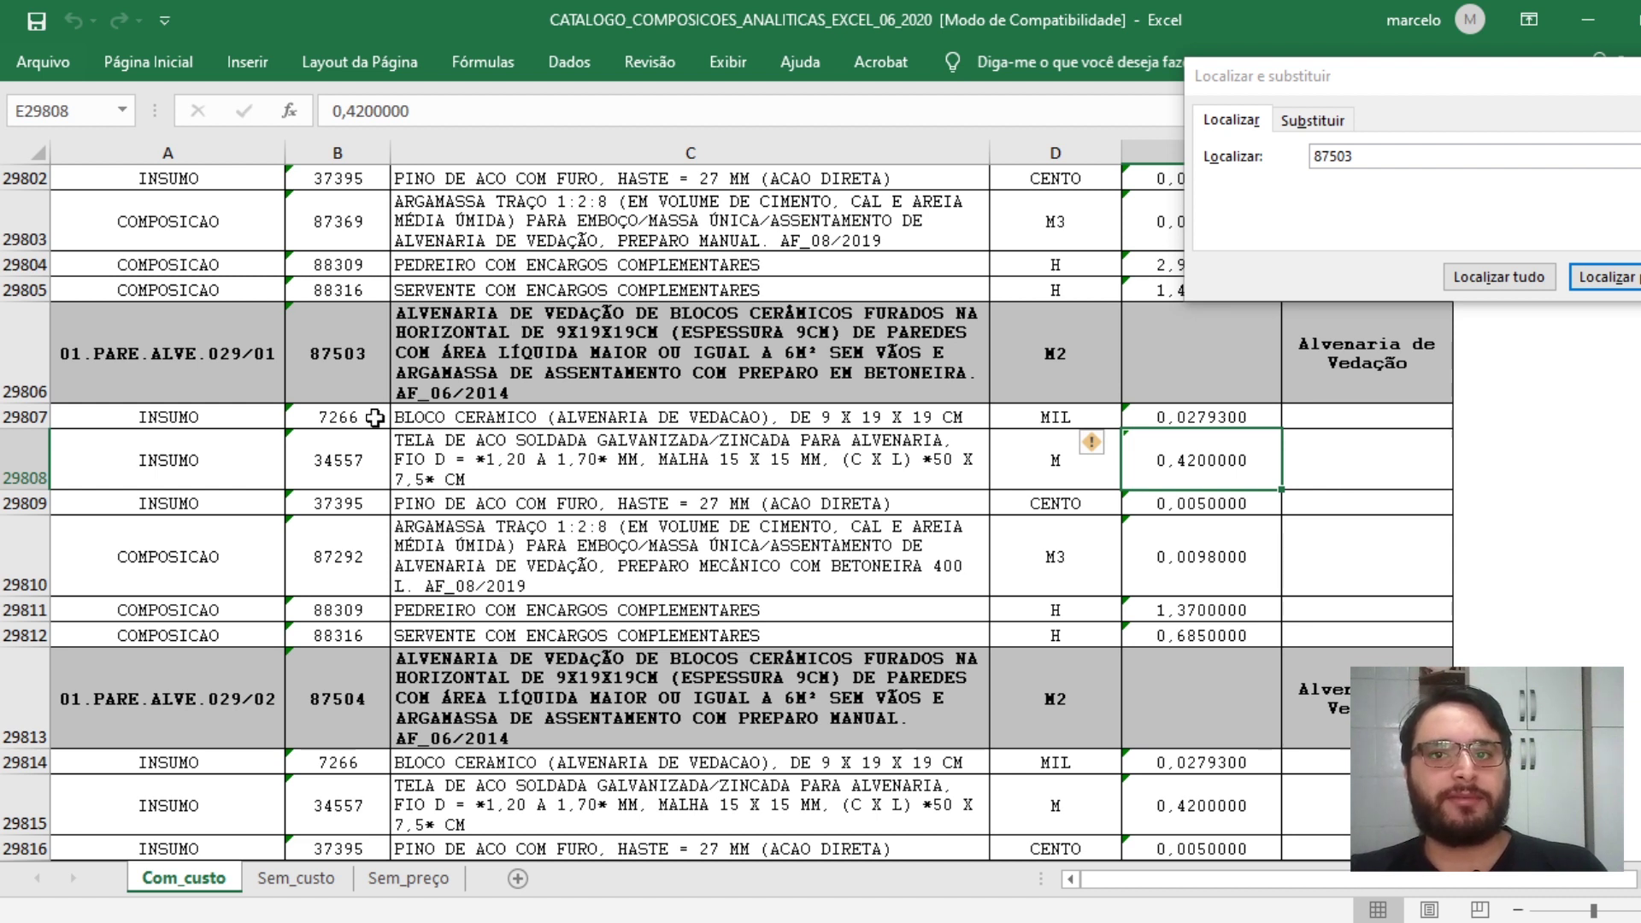
- Compare the INSUMO and COMPOSICAO item types within composition 87503, focusing on mortar 87292 and the bricklayer row
click(213, 420)
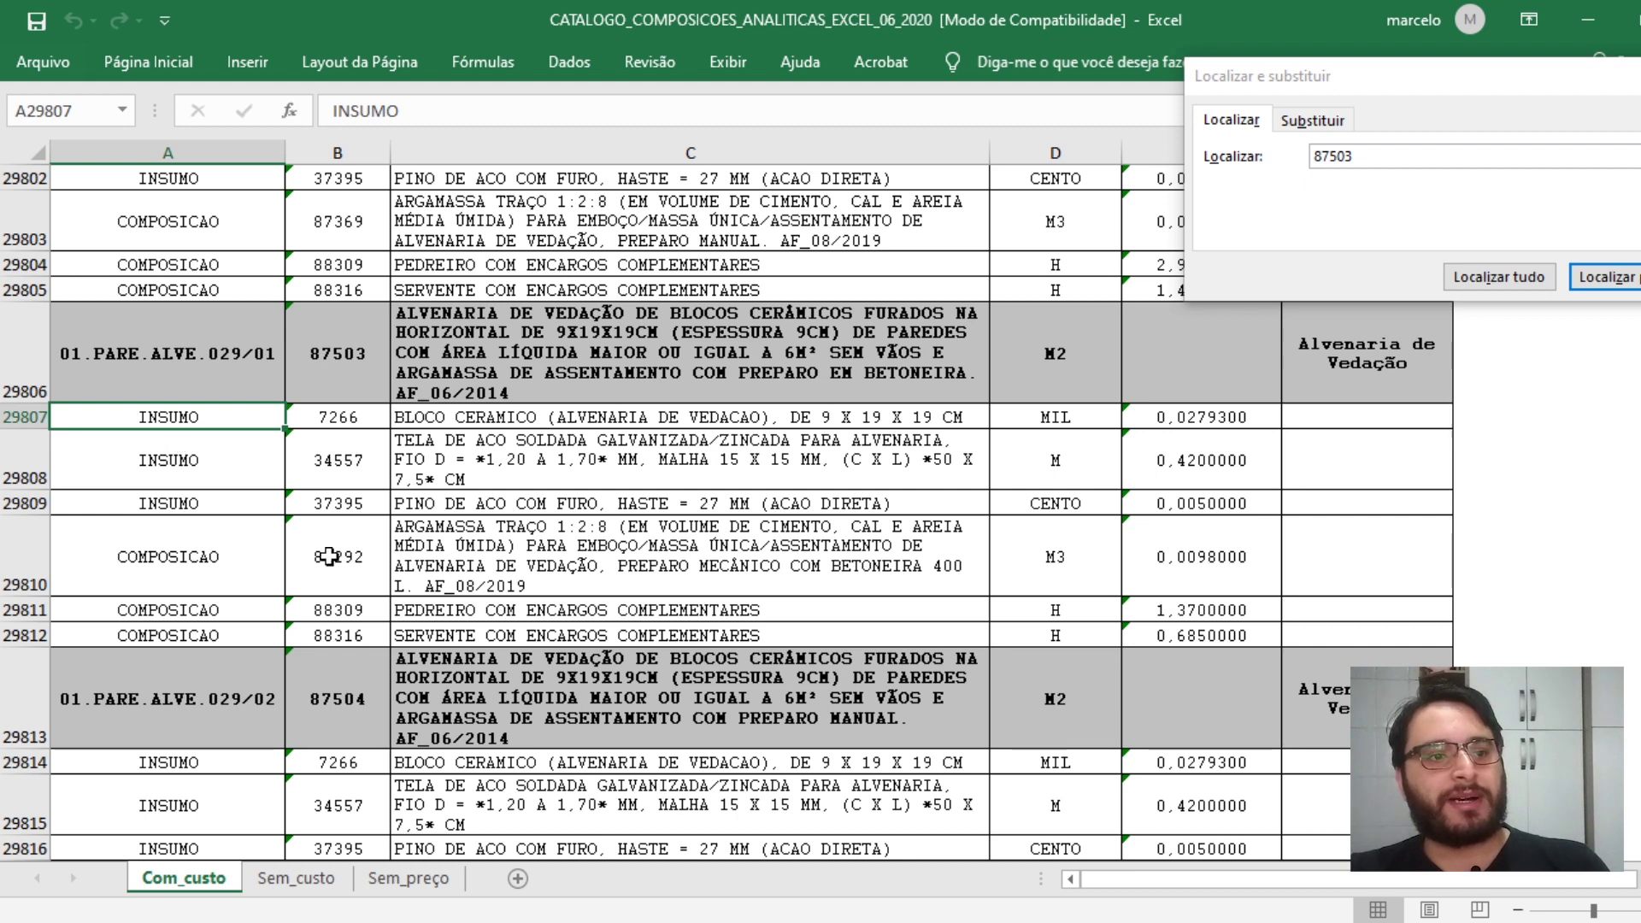
drag(224, 560, 1020, 546)
click(1052, 558)
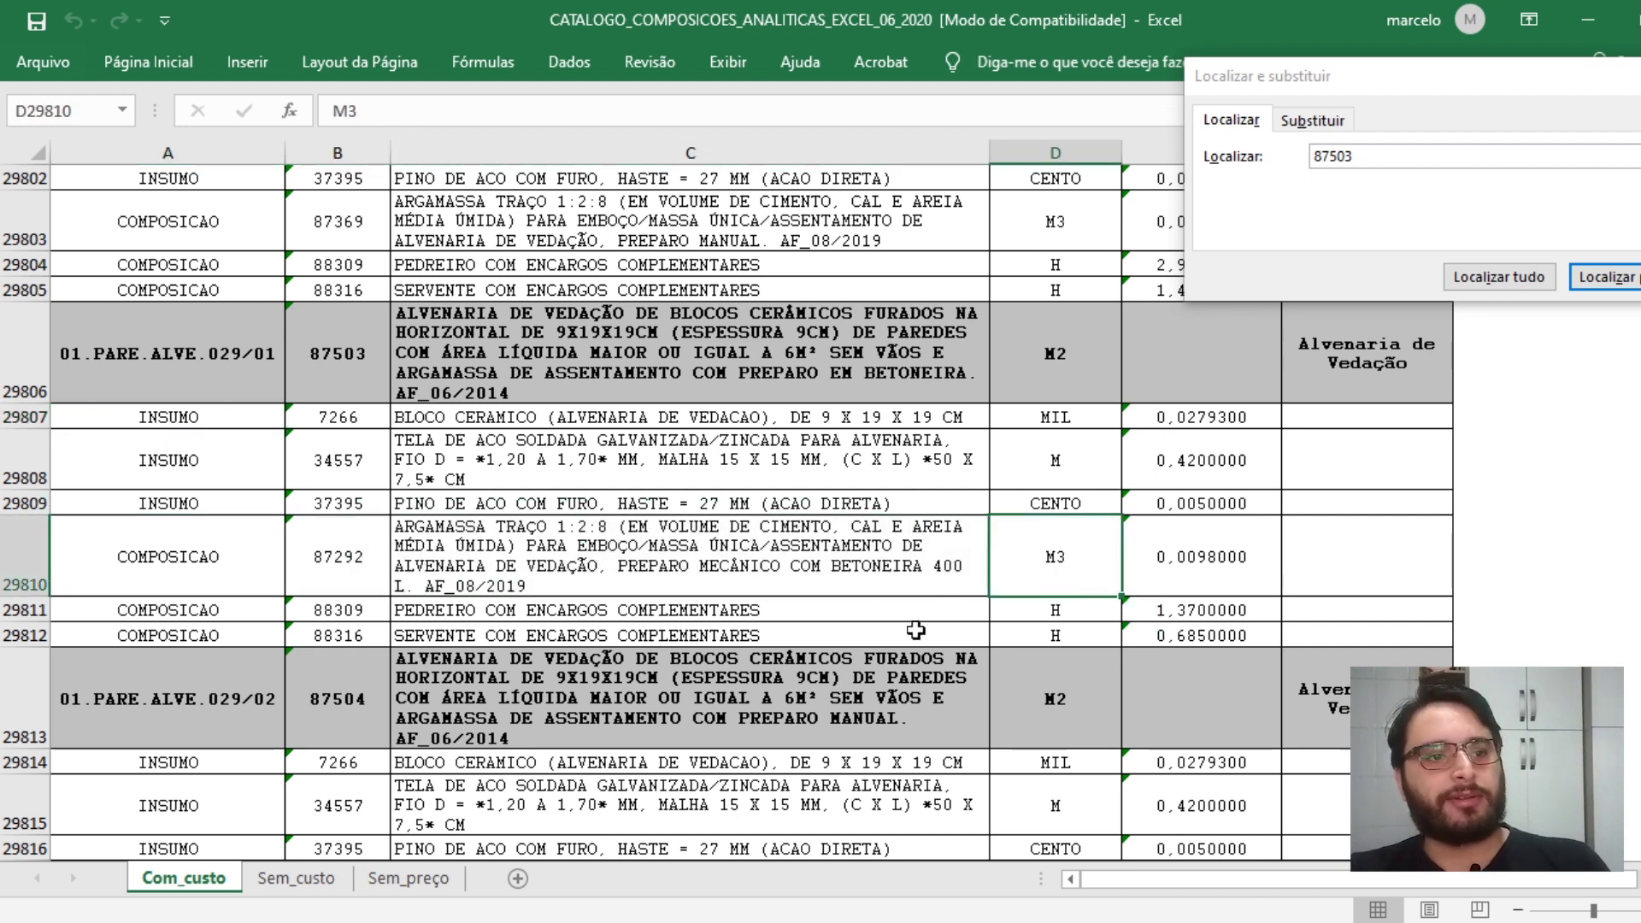
click(172, 551)
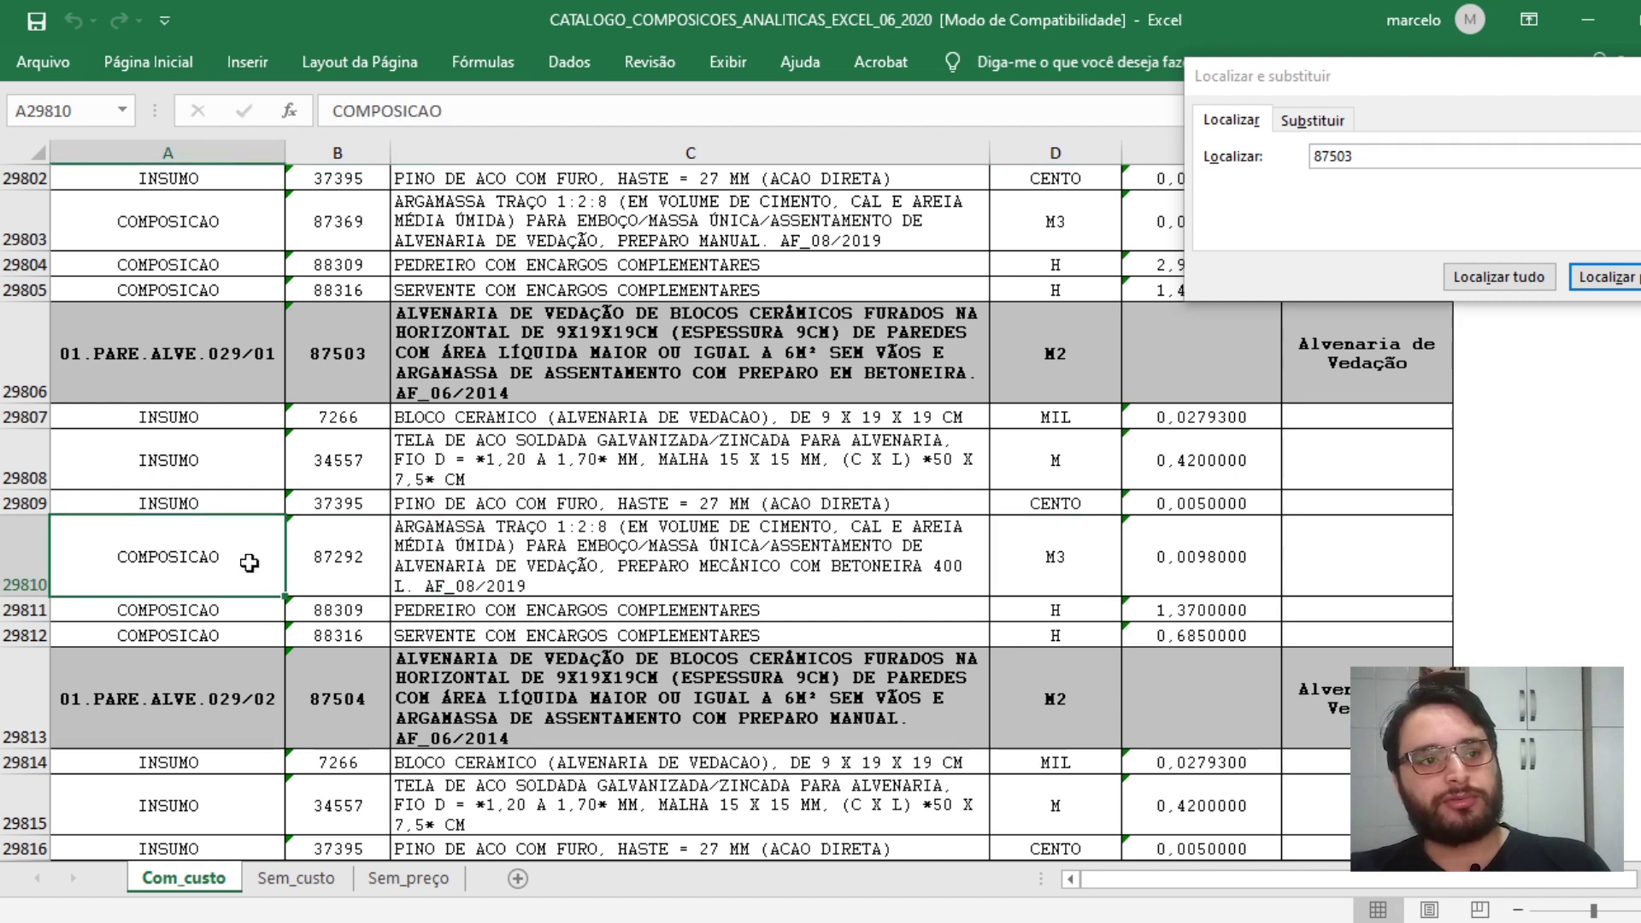
click(342, 561)
click(186, 562)
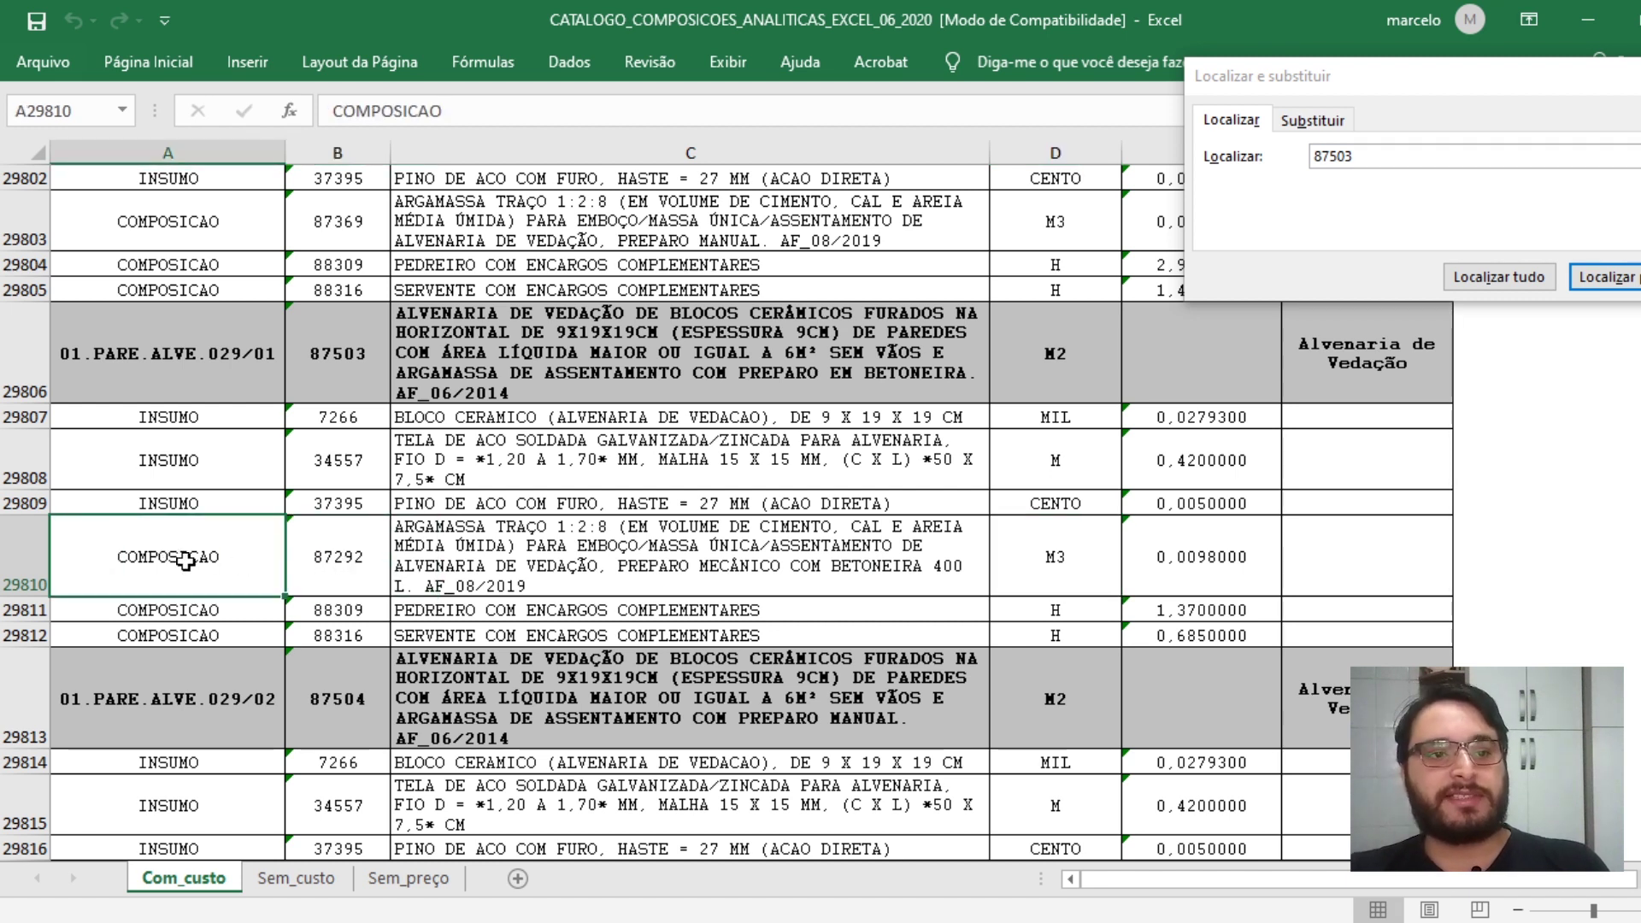
click(192, 441)
click(182, 537)
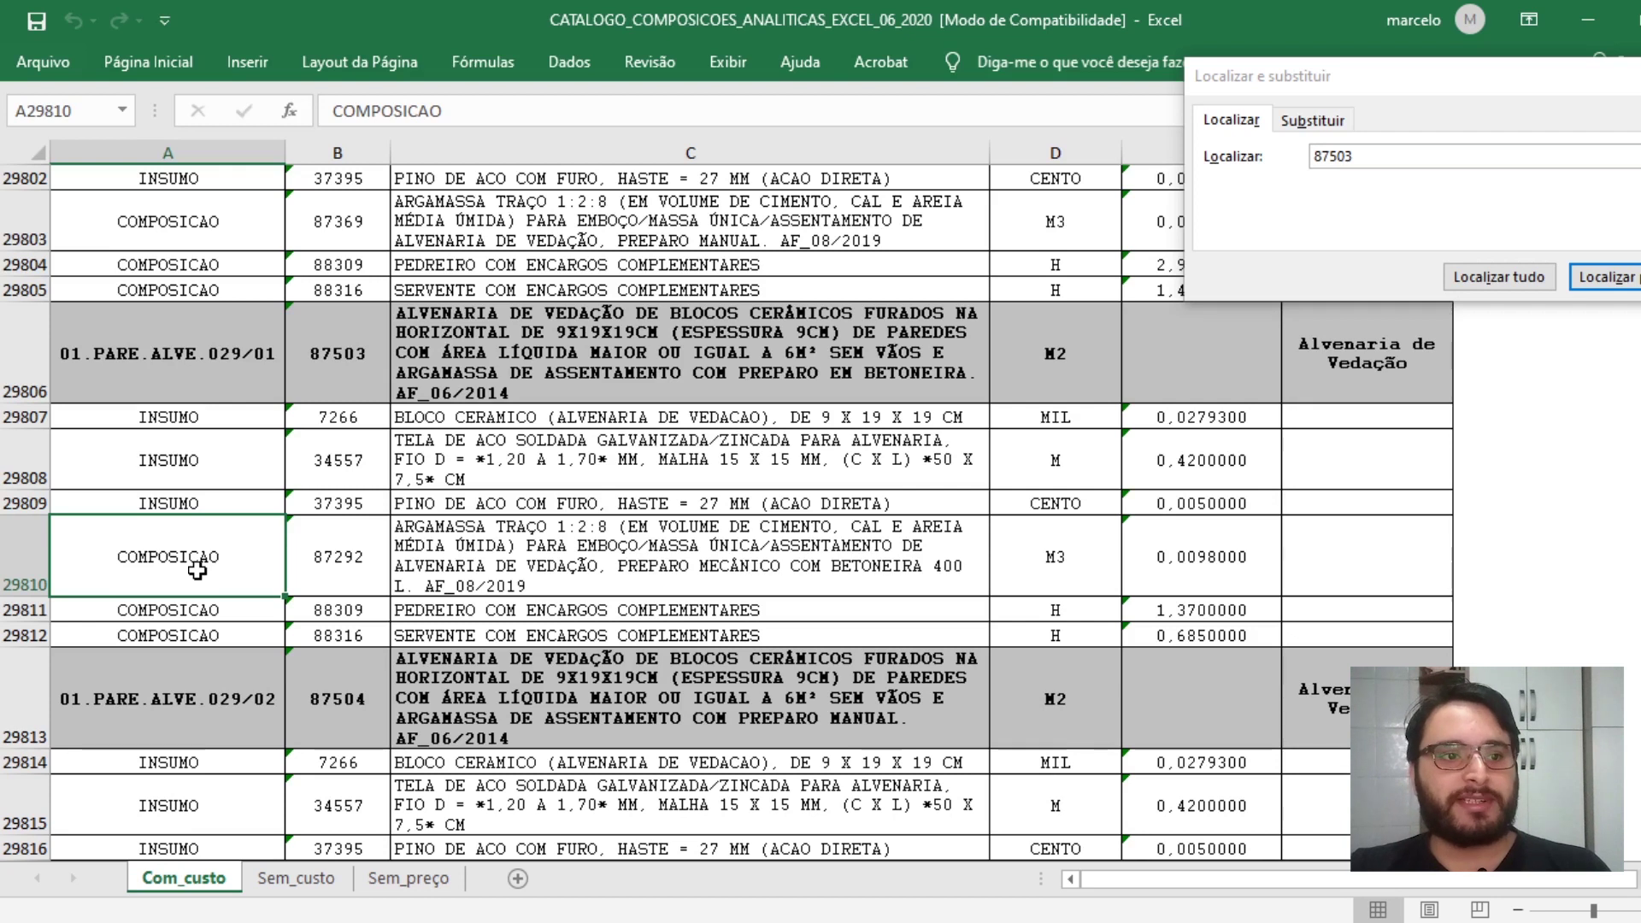
click(310, 567)
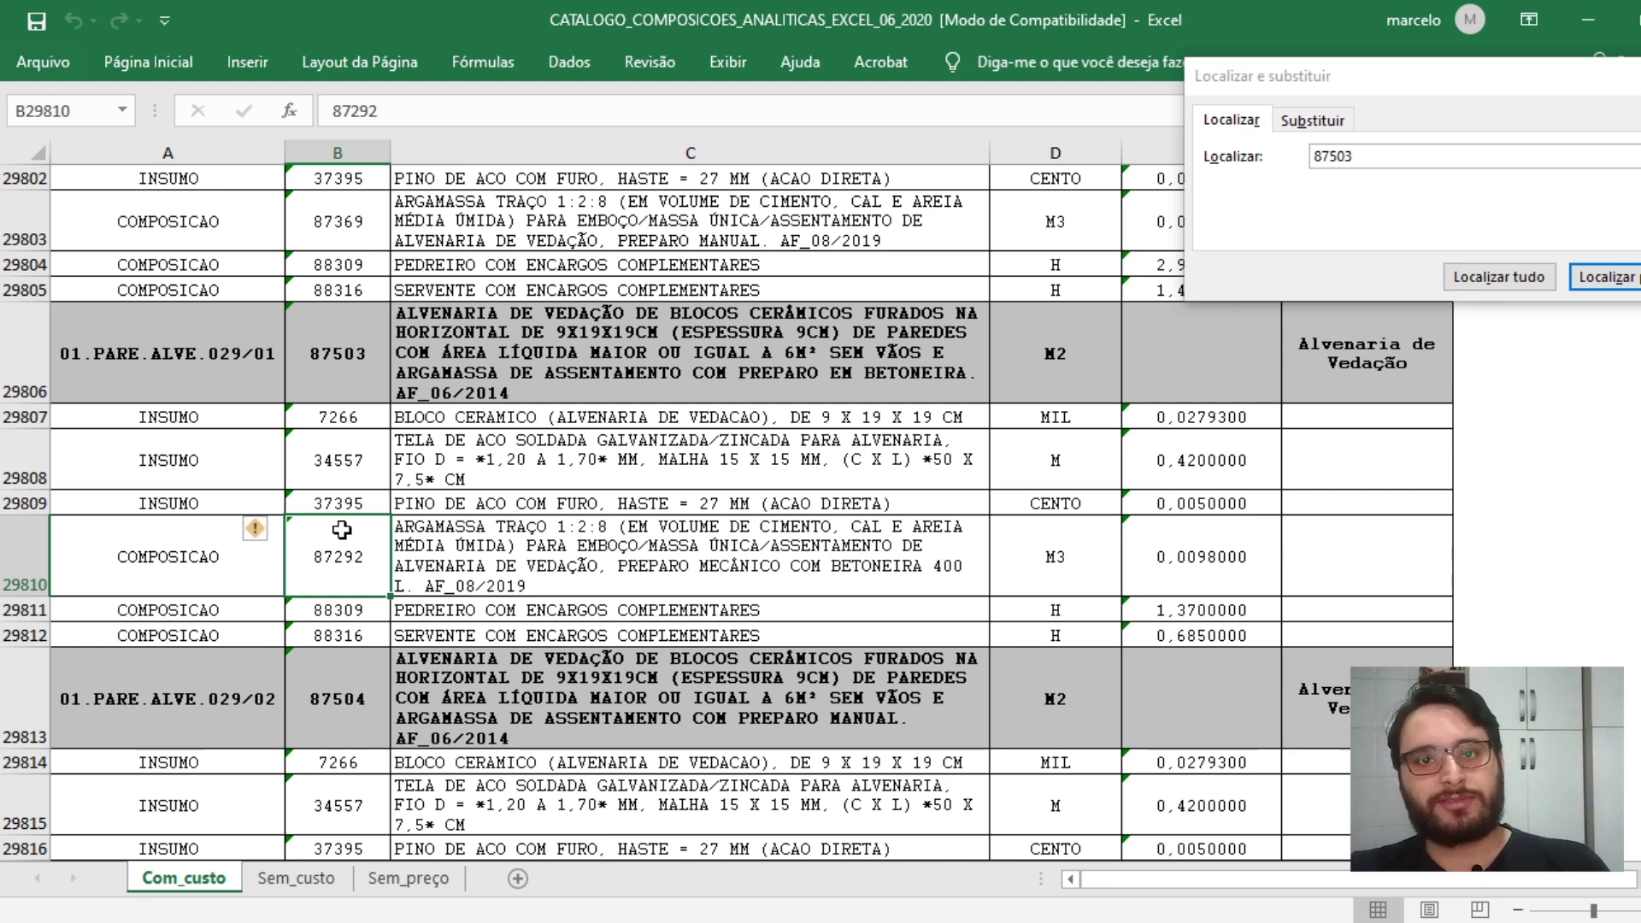
click(493, 606)
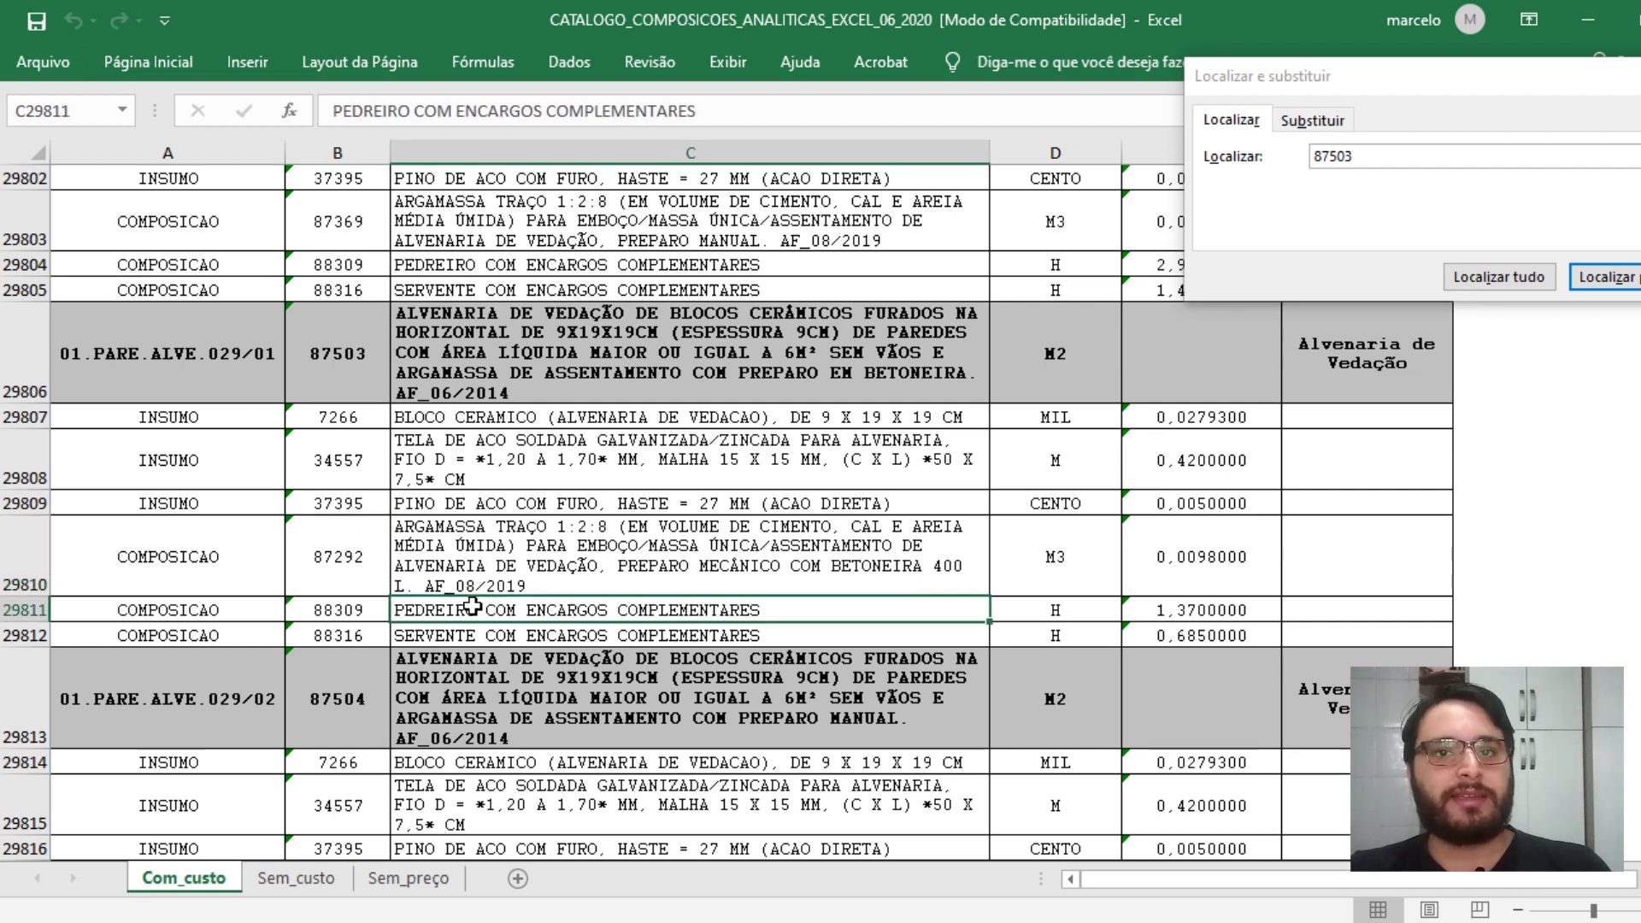
- Search the analytical catalogue for the bricklayer composition code 88309
click(1228, 162)
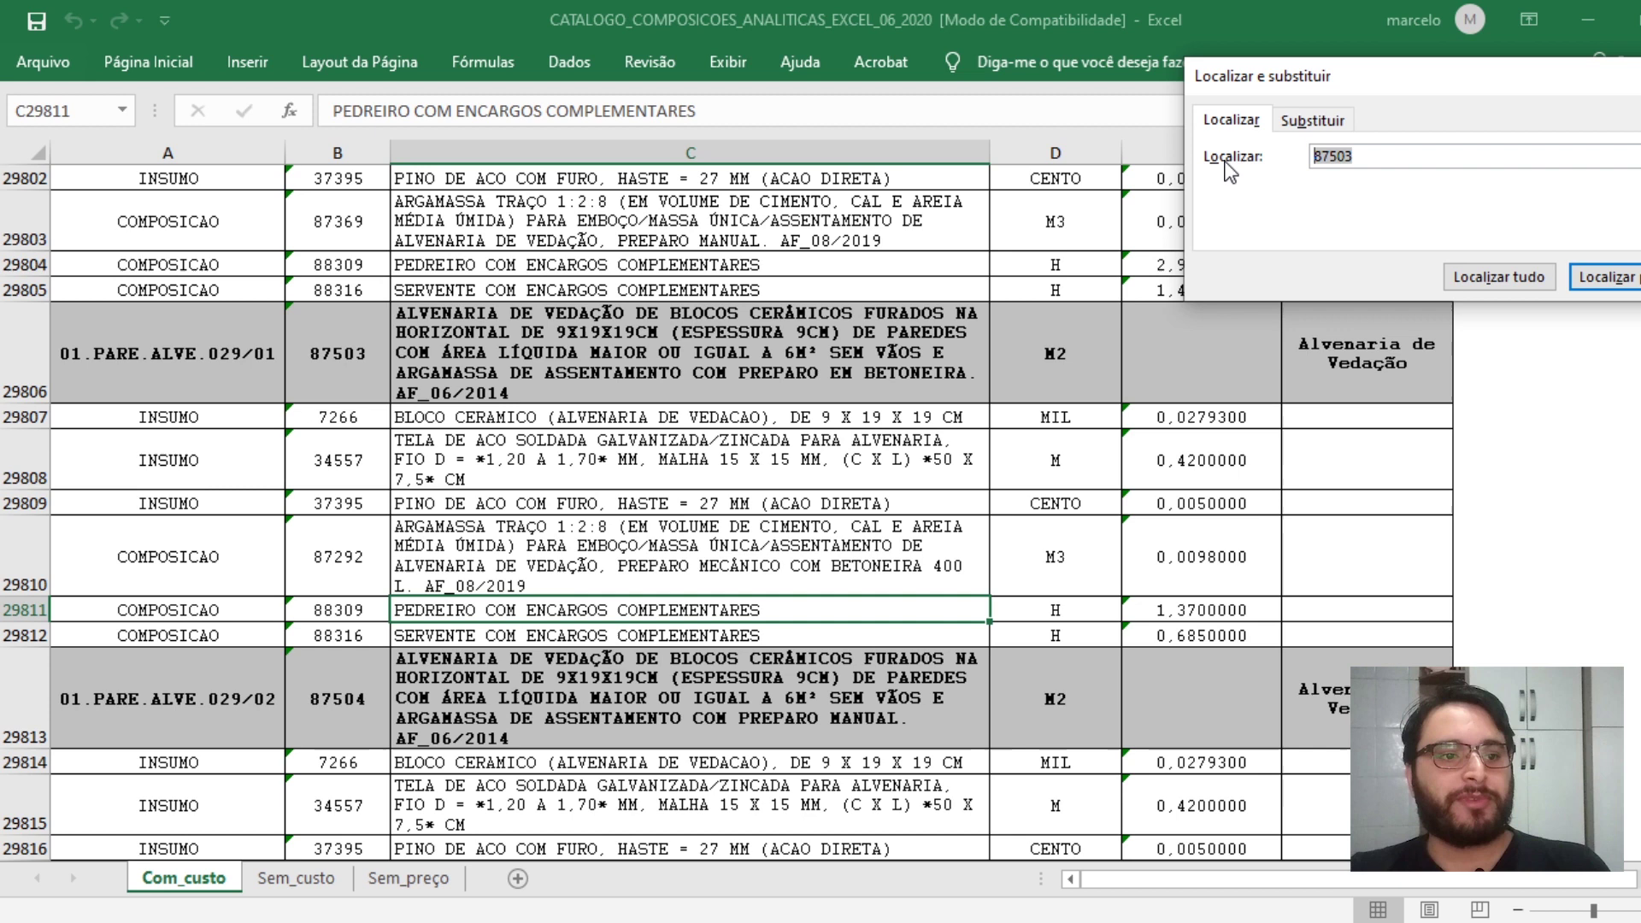
text(8)
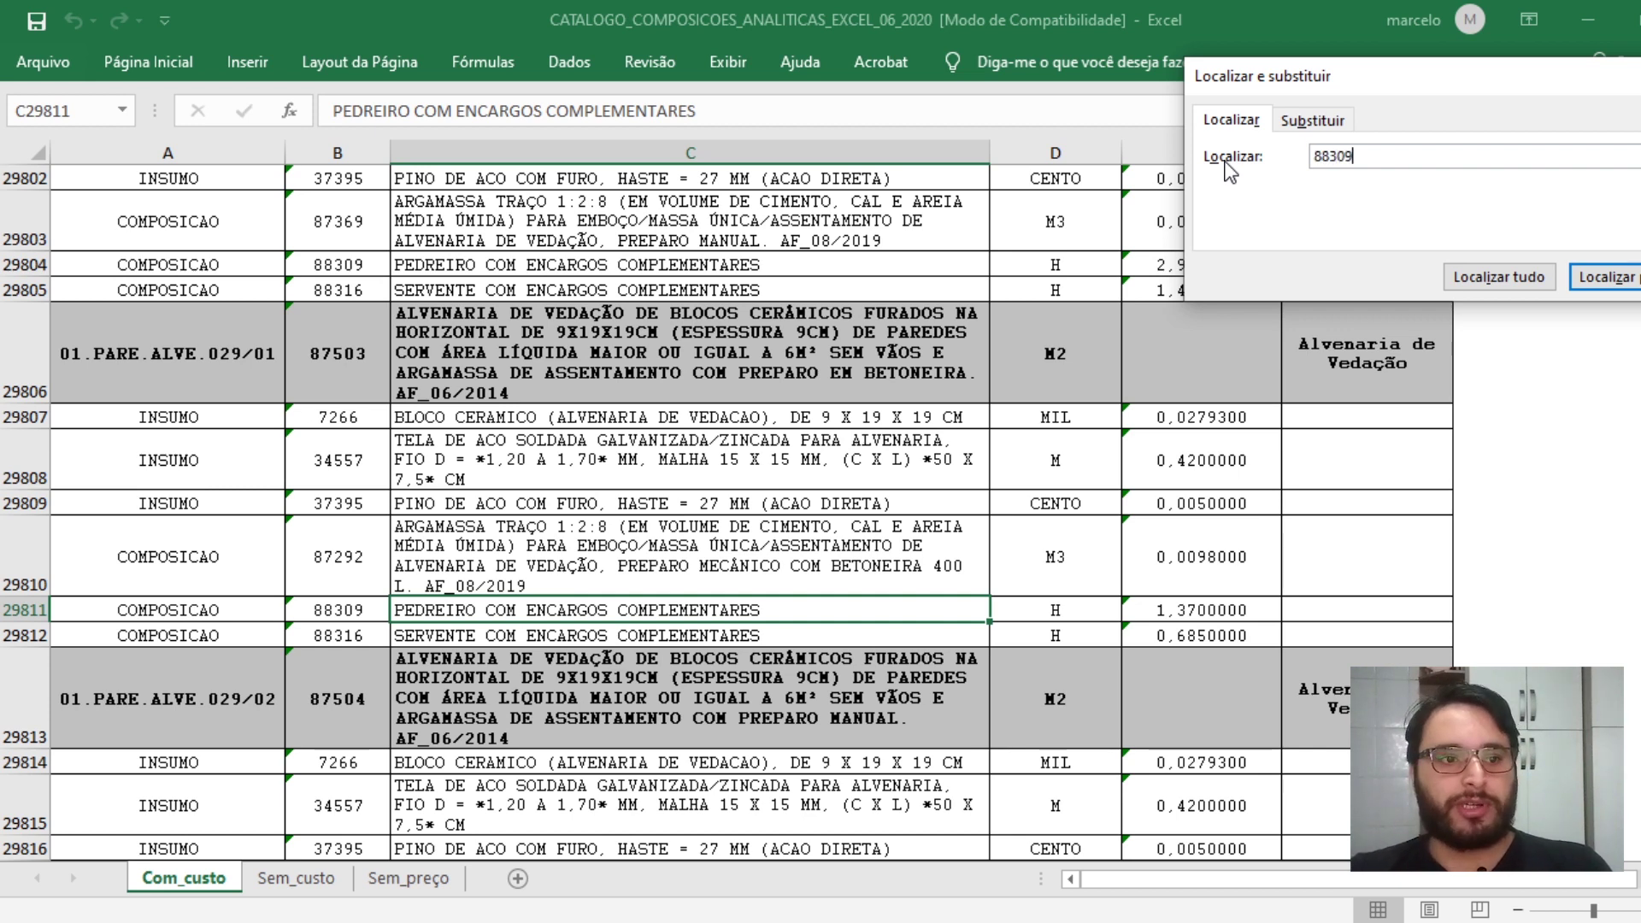
text(8309)
key(Return)
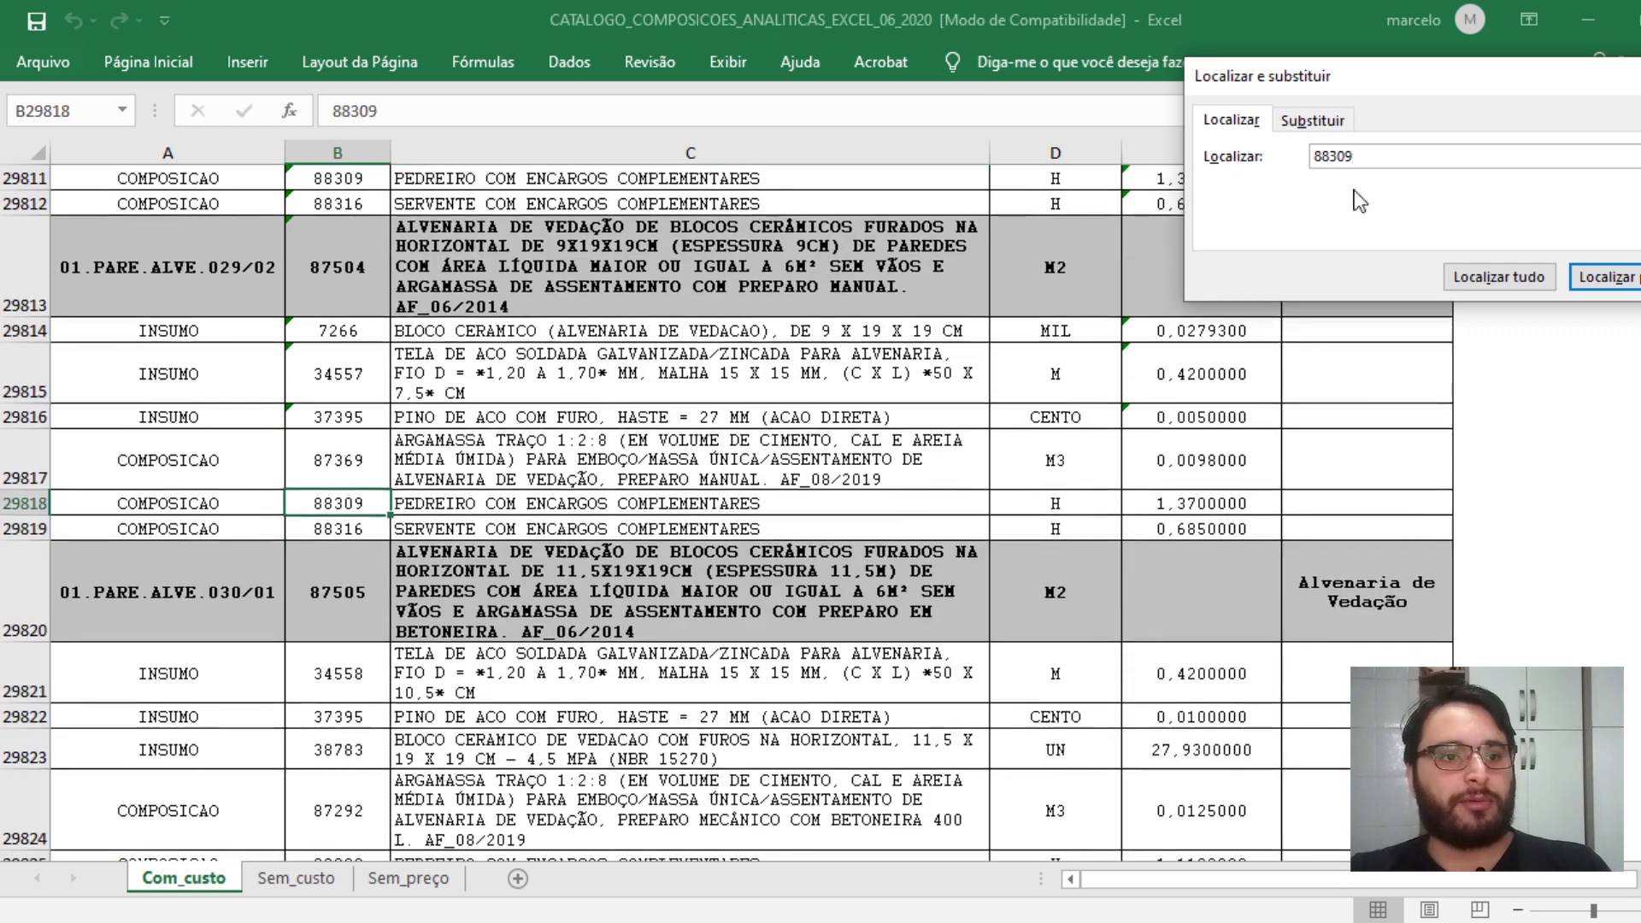
- List every match for 88309 and go to the composition's own header row, PEDREIRO COM ENCARGOS COMPLEMENTARES
click(1487, 278)
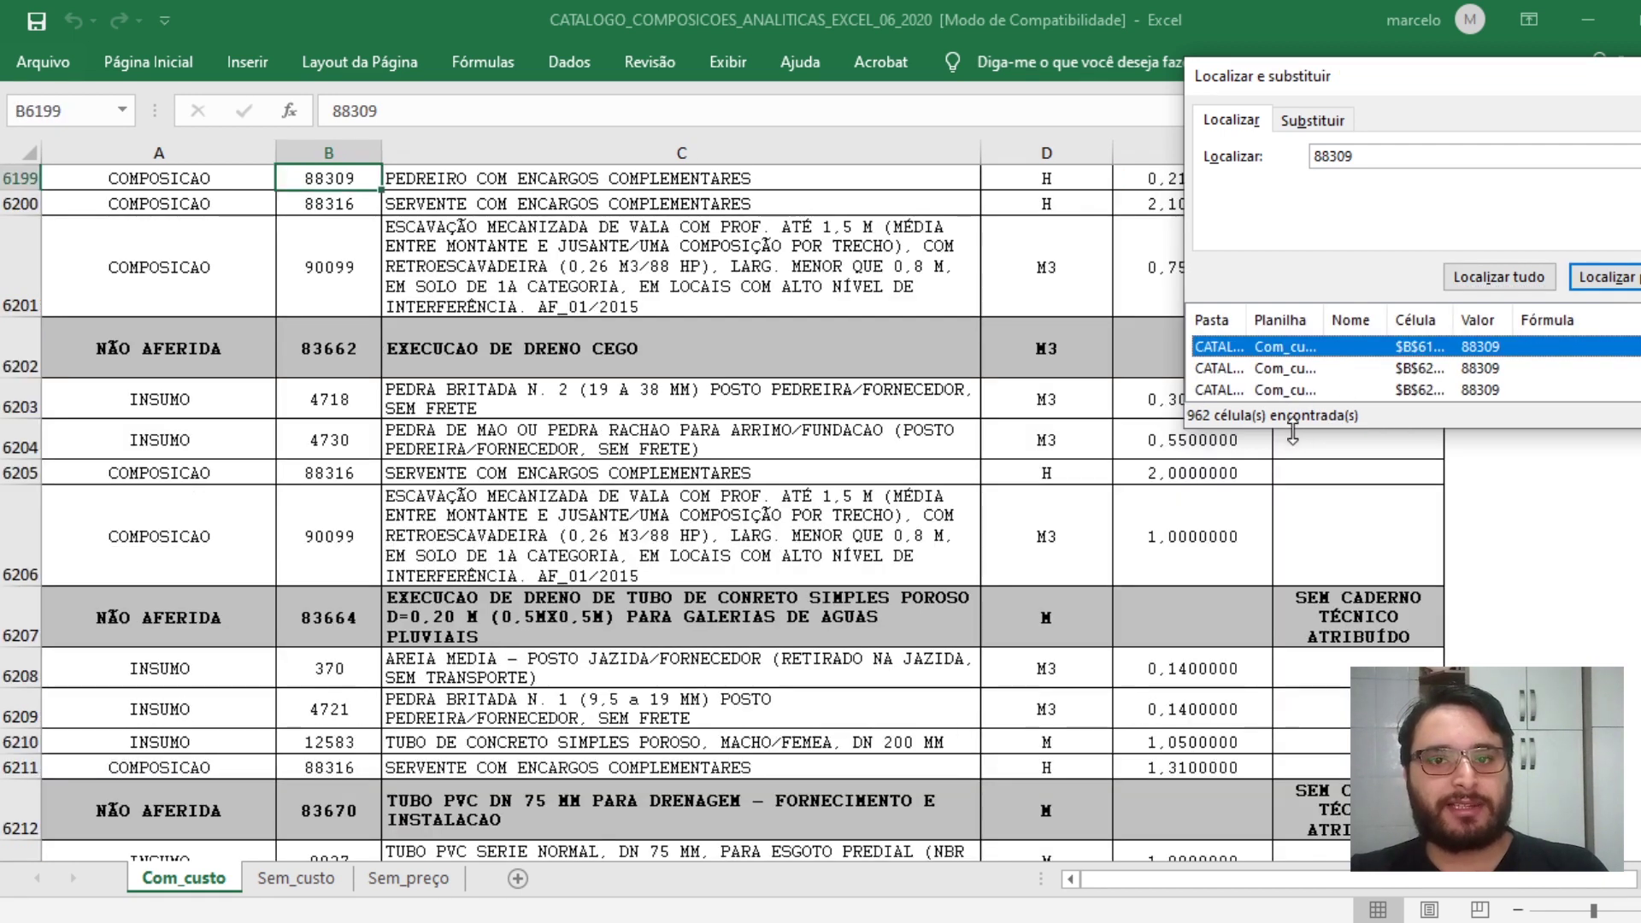
drag(1295, 513, 1274, 861)
drag(1313, 68, 1003, 64)
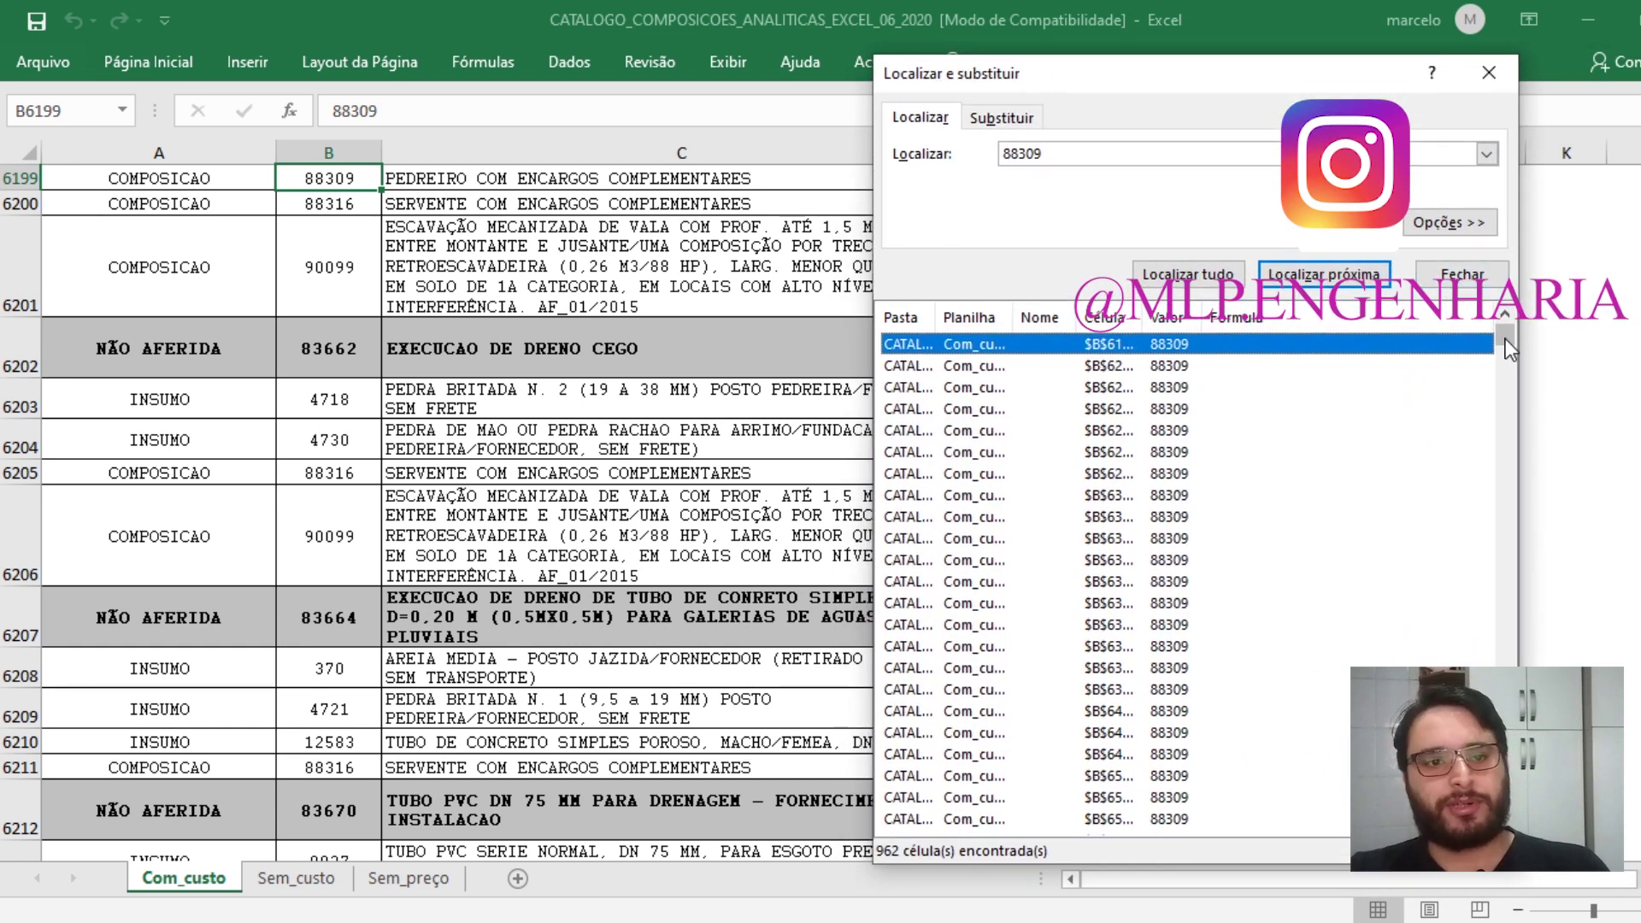
drag(1506, 333, 1504, 660)
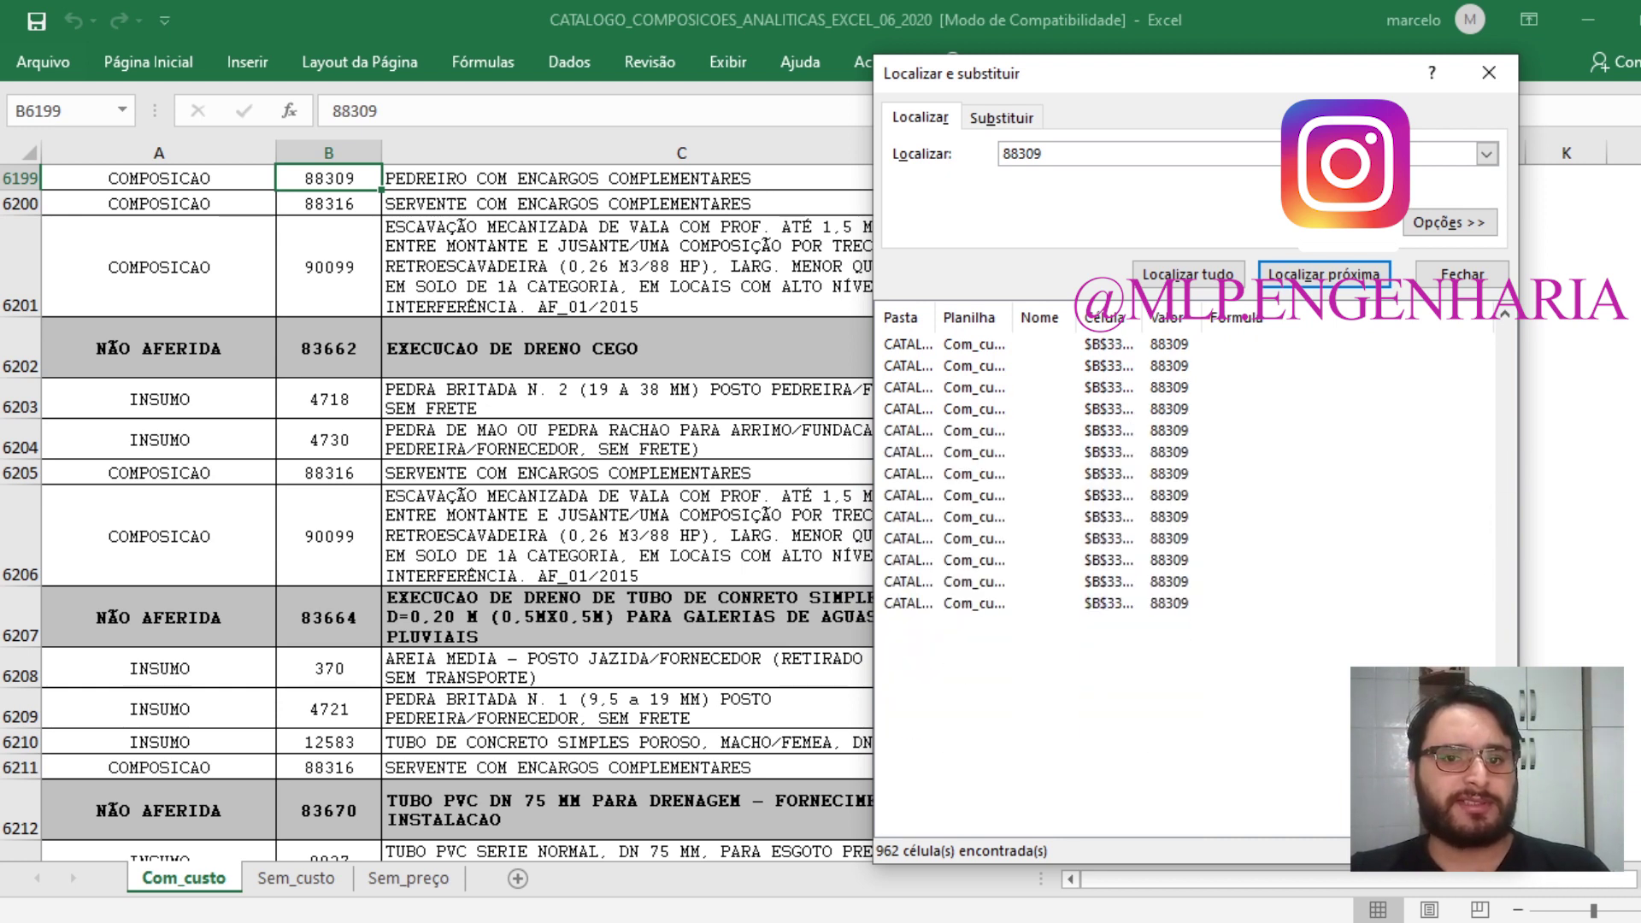
click(1188, 274)
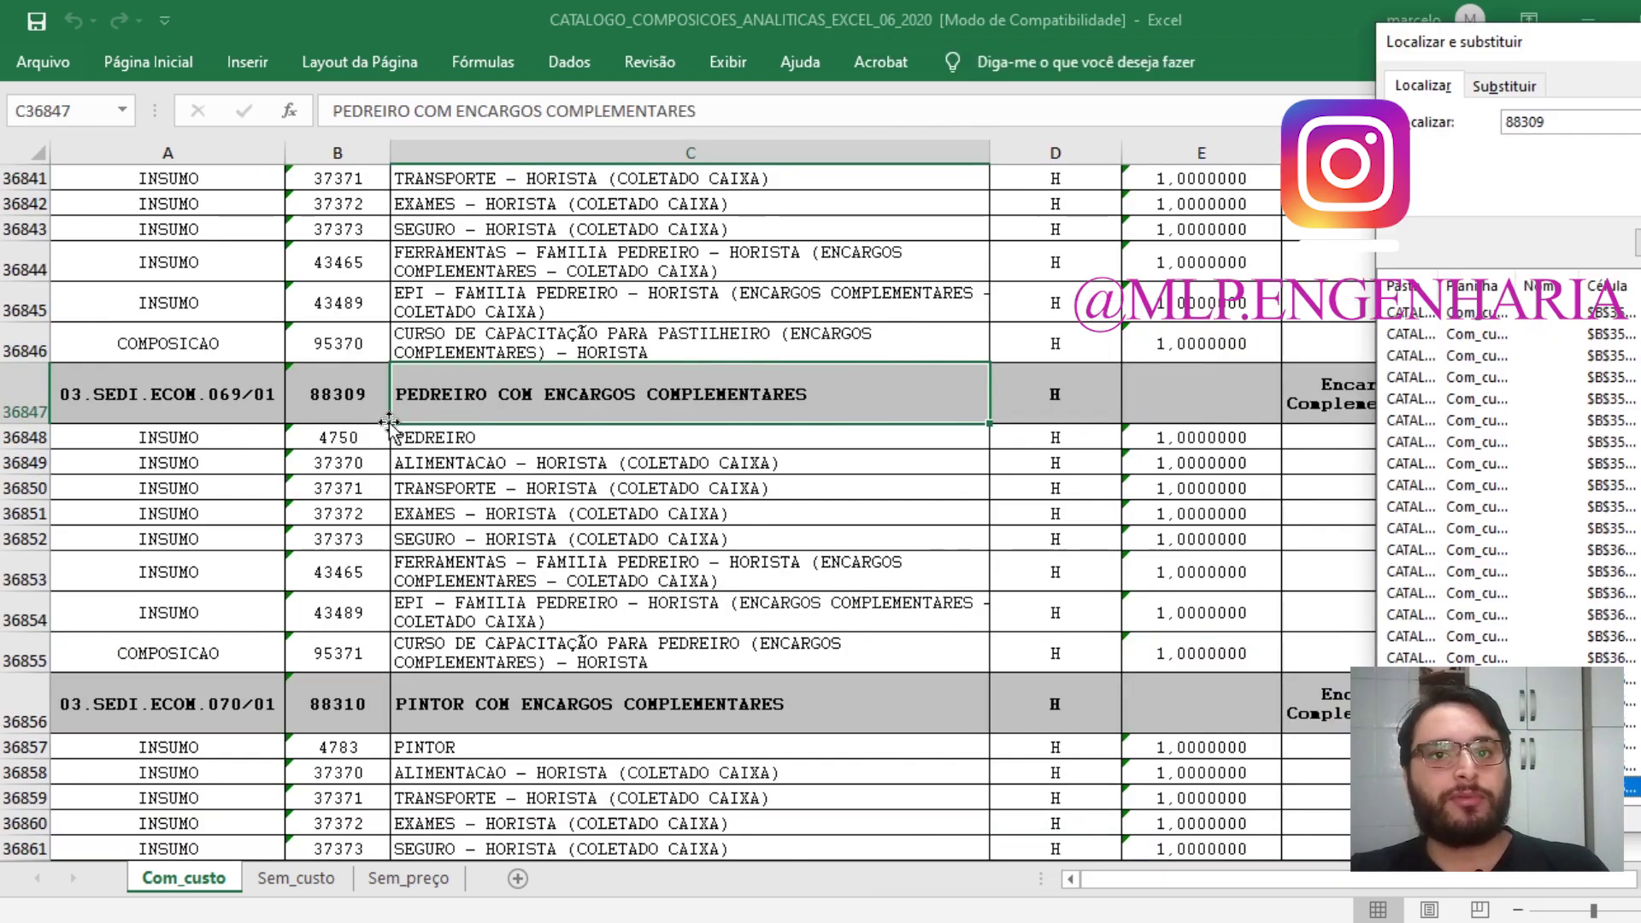
- Examine the code and description of composition 88309 and the PEDREIRO item listed beneath it
drag(306, 388, 598, 395)
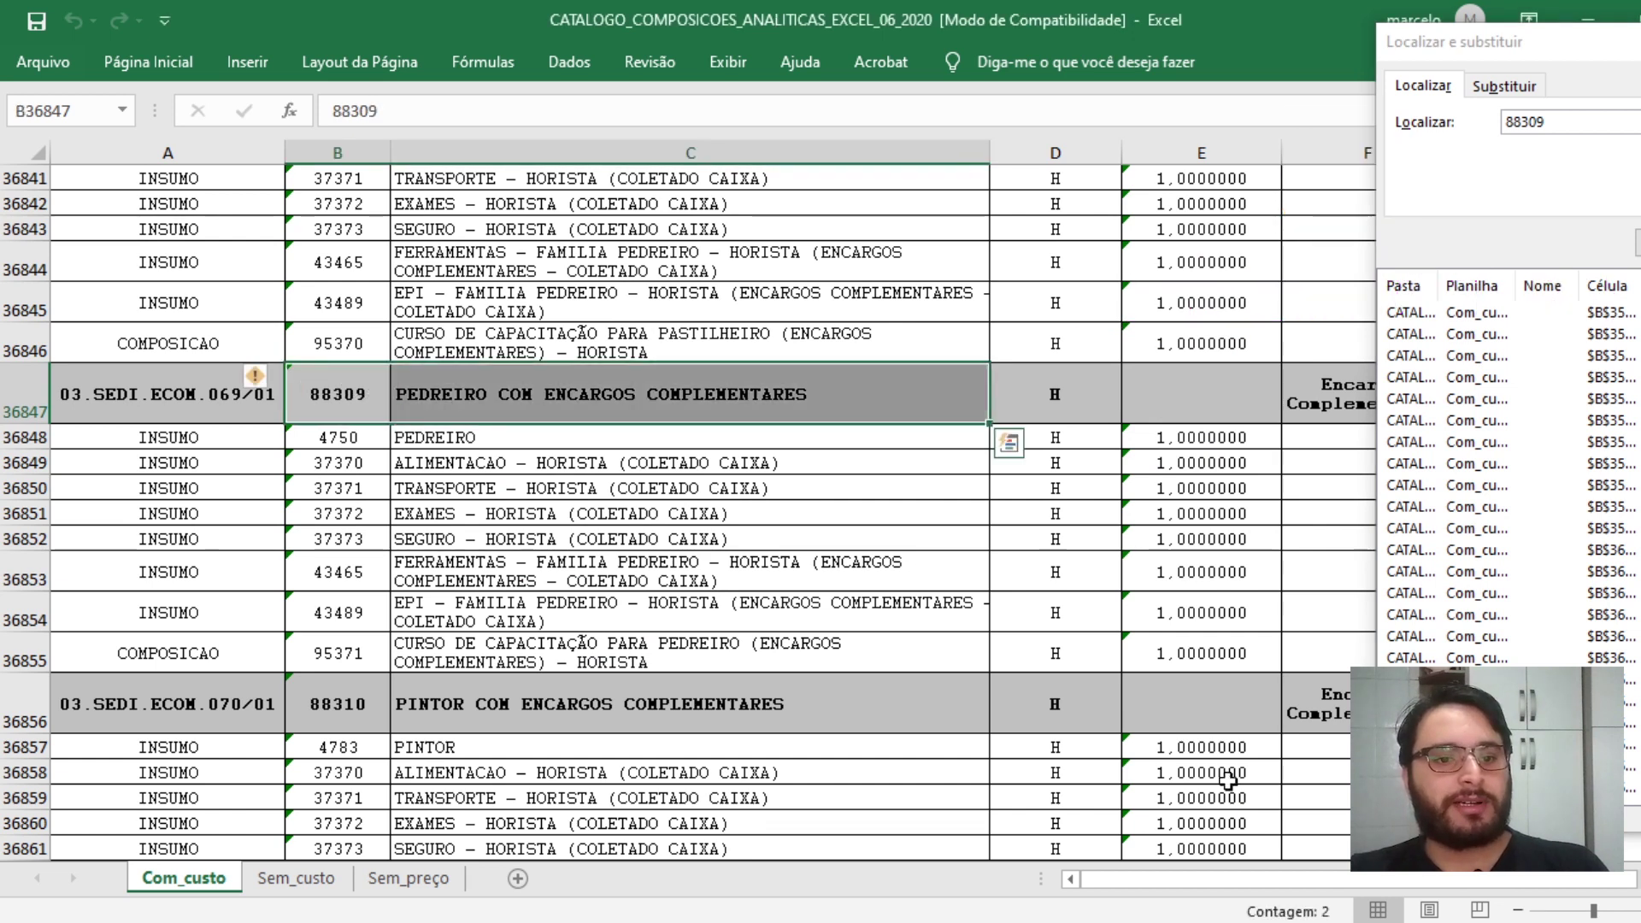
click(312, 393)
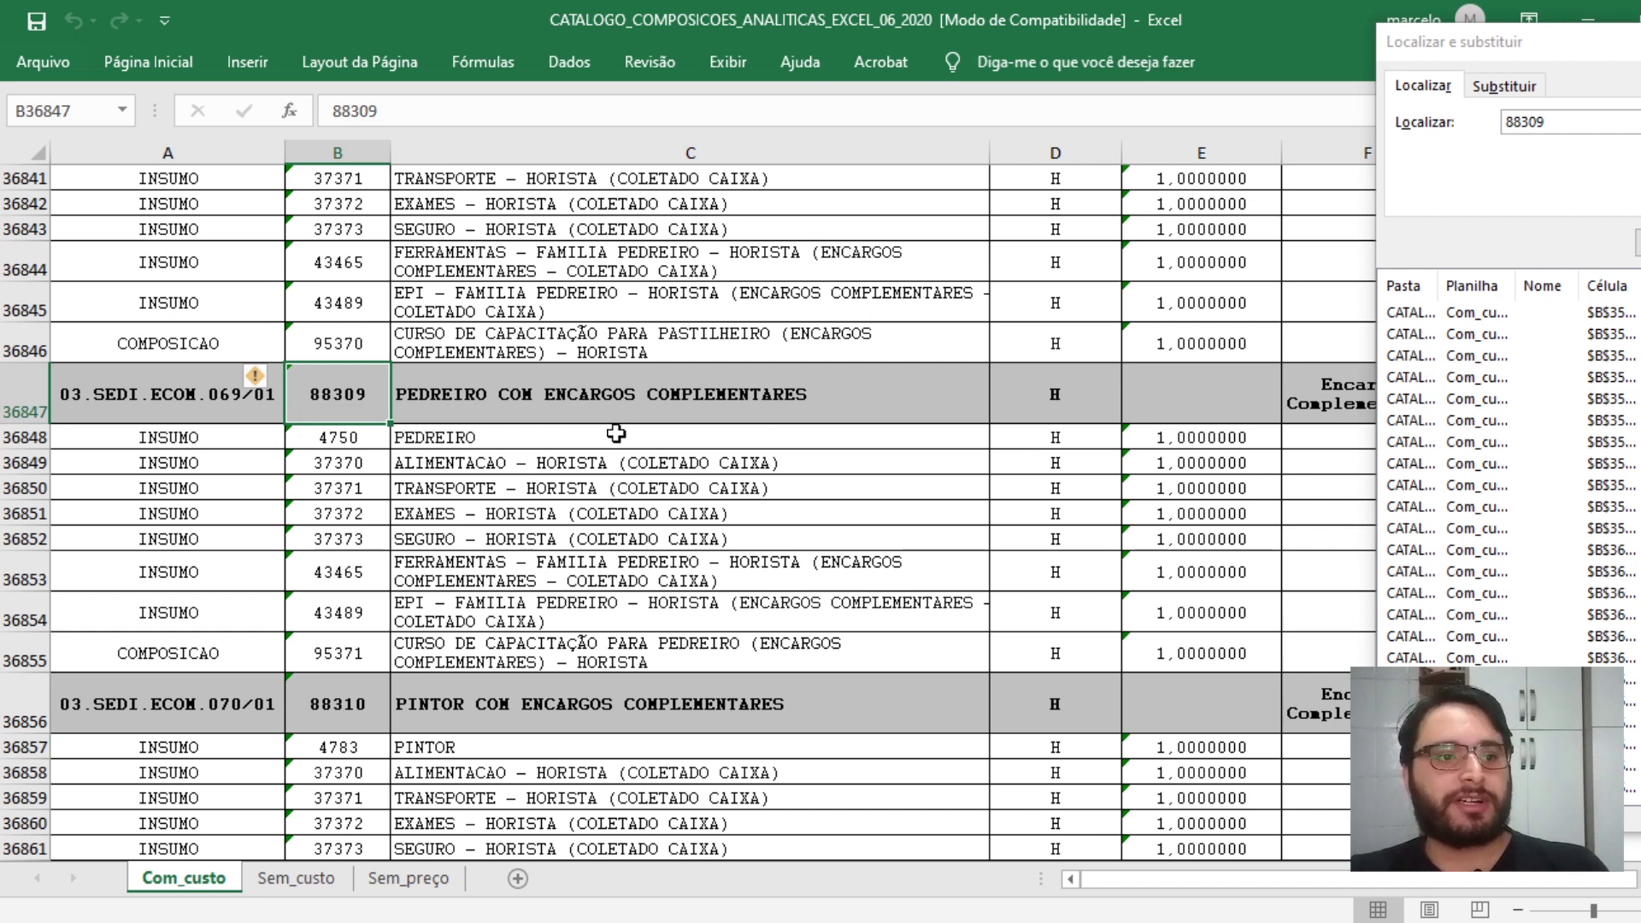
click(459, 439)
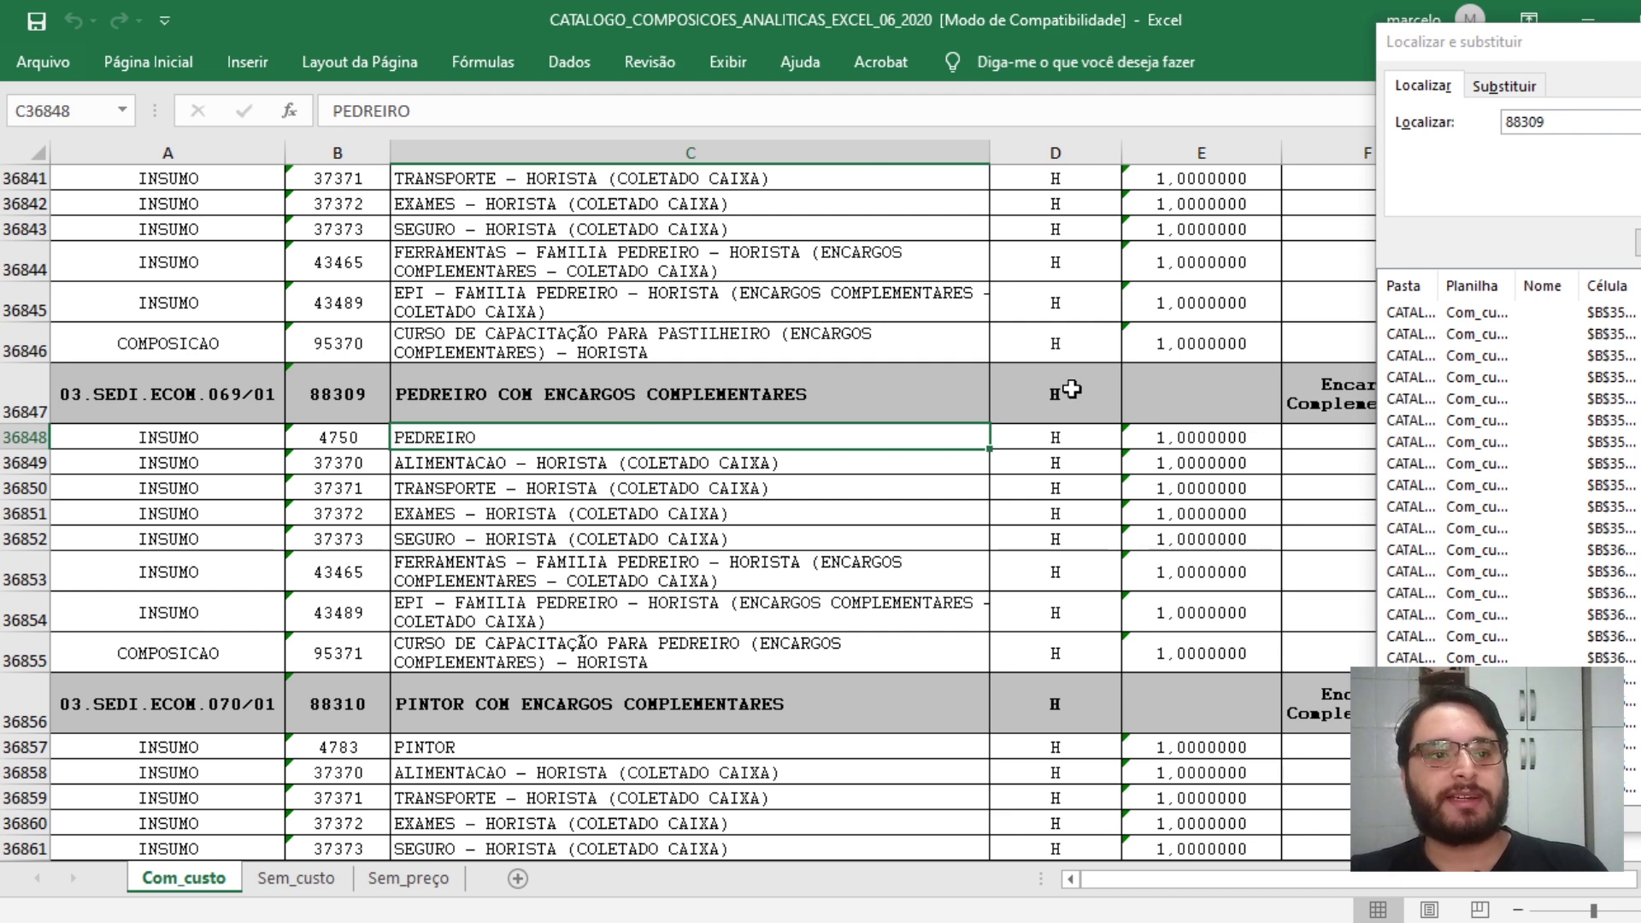
- Examine each item beneath composition 88309, from ALIMENTACAO through the CURSO DE CAPACITAÇÃO row, and recheck the PEDREIRO item's type and code
click(521, 464)
click(511, 495)
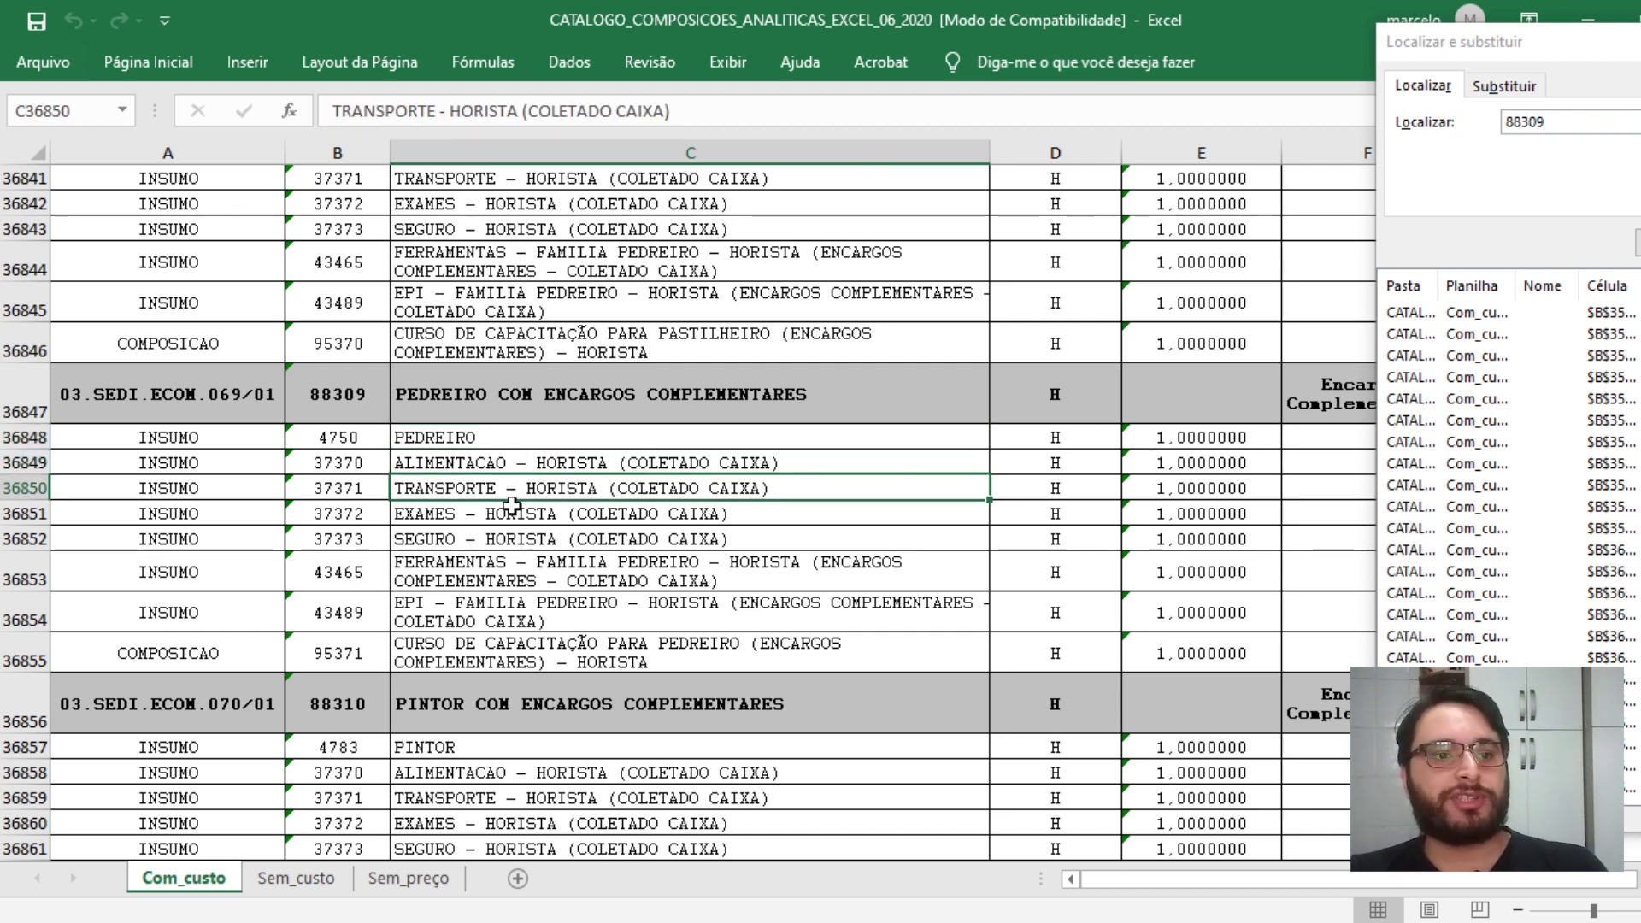
click(512, 512)
click(518, 540)
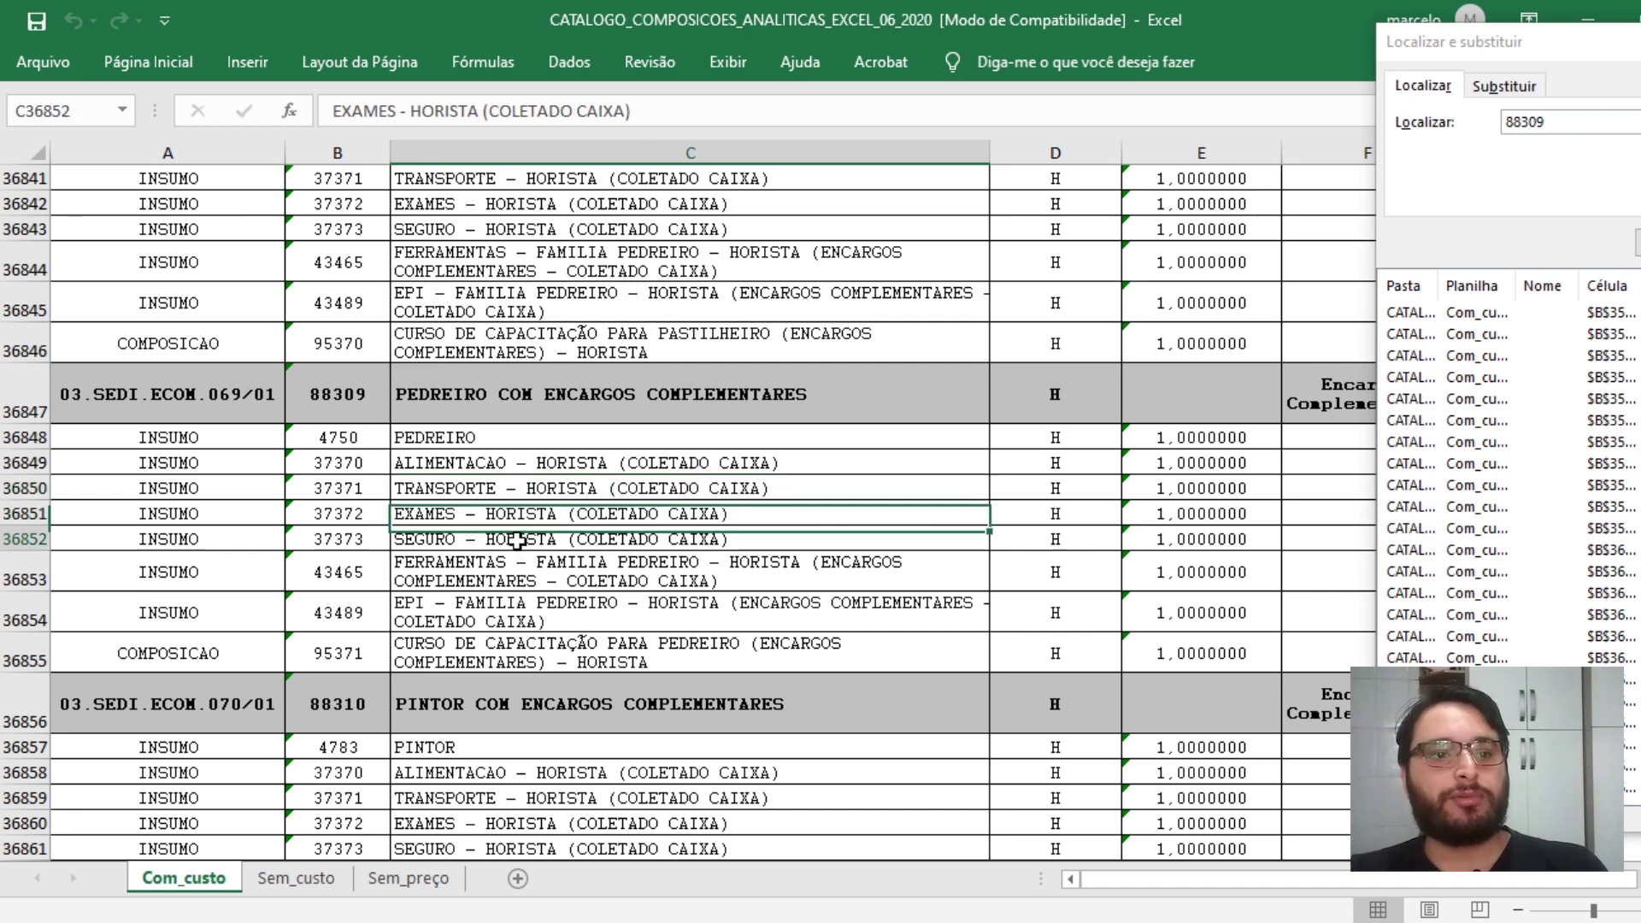
click(531, 584)
click(538, 620)
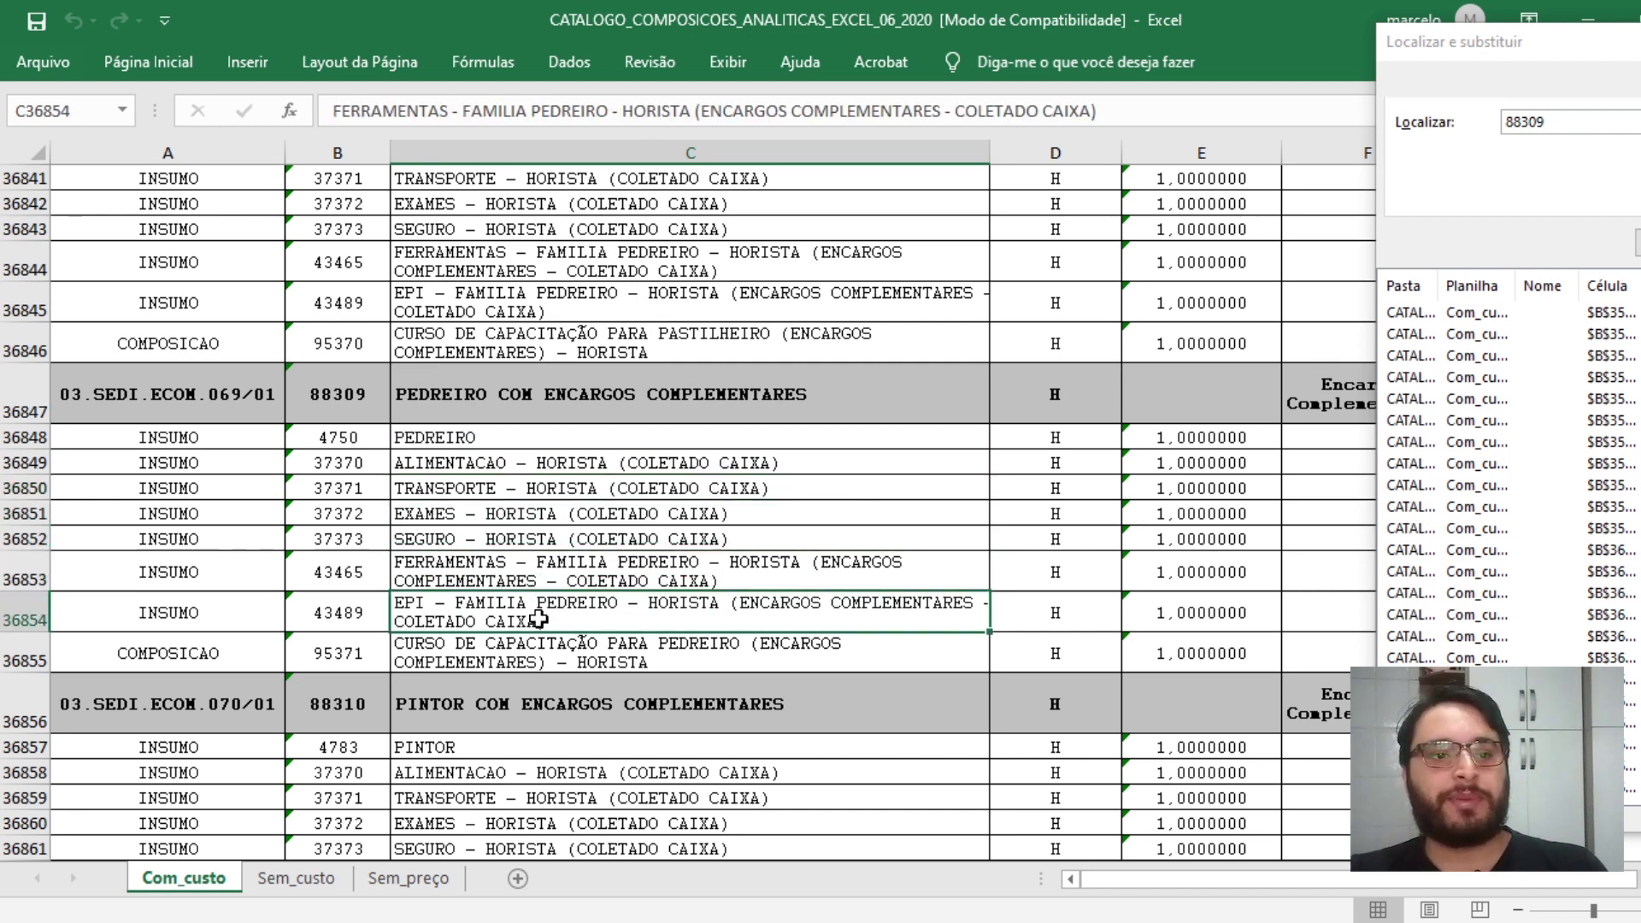
click(538, 667)
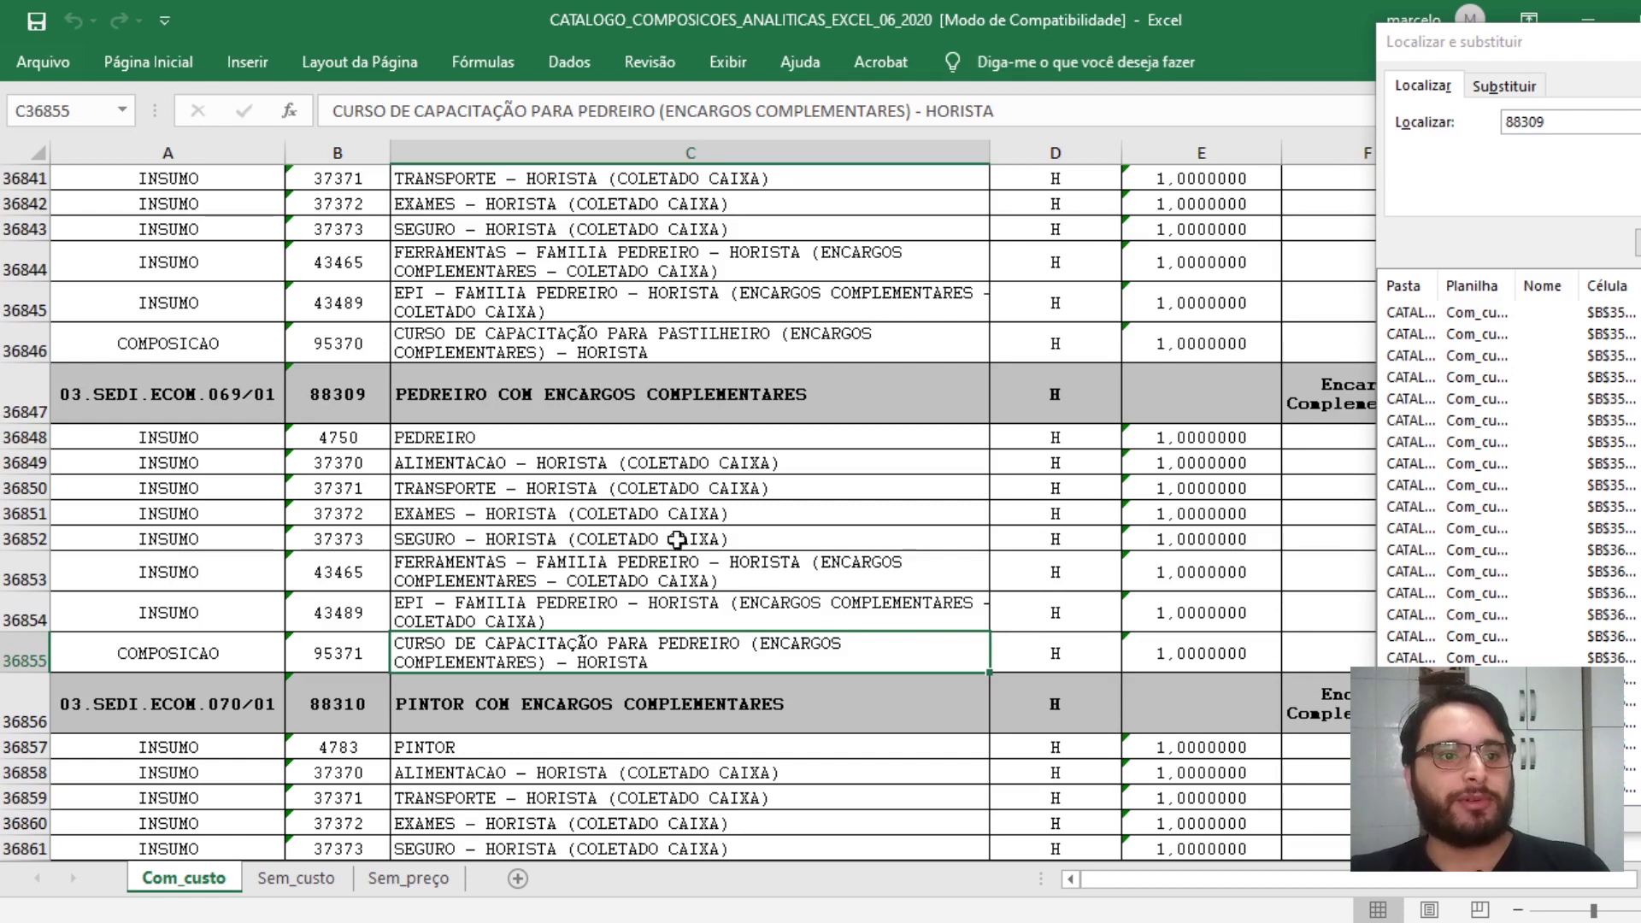
click(726, 433)
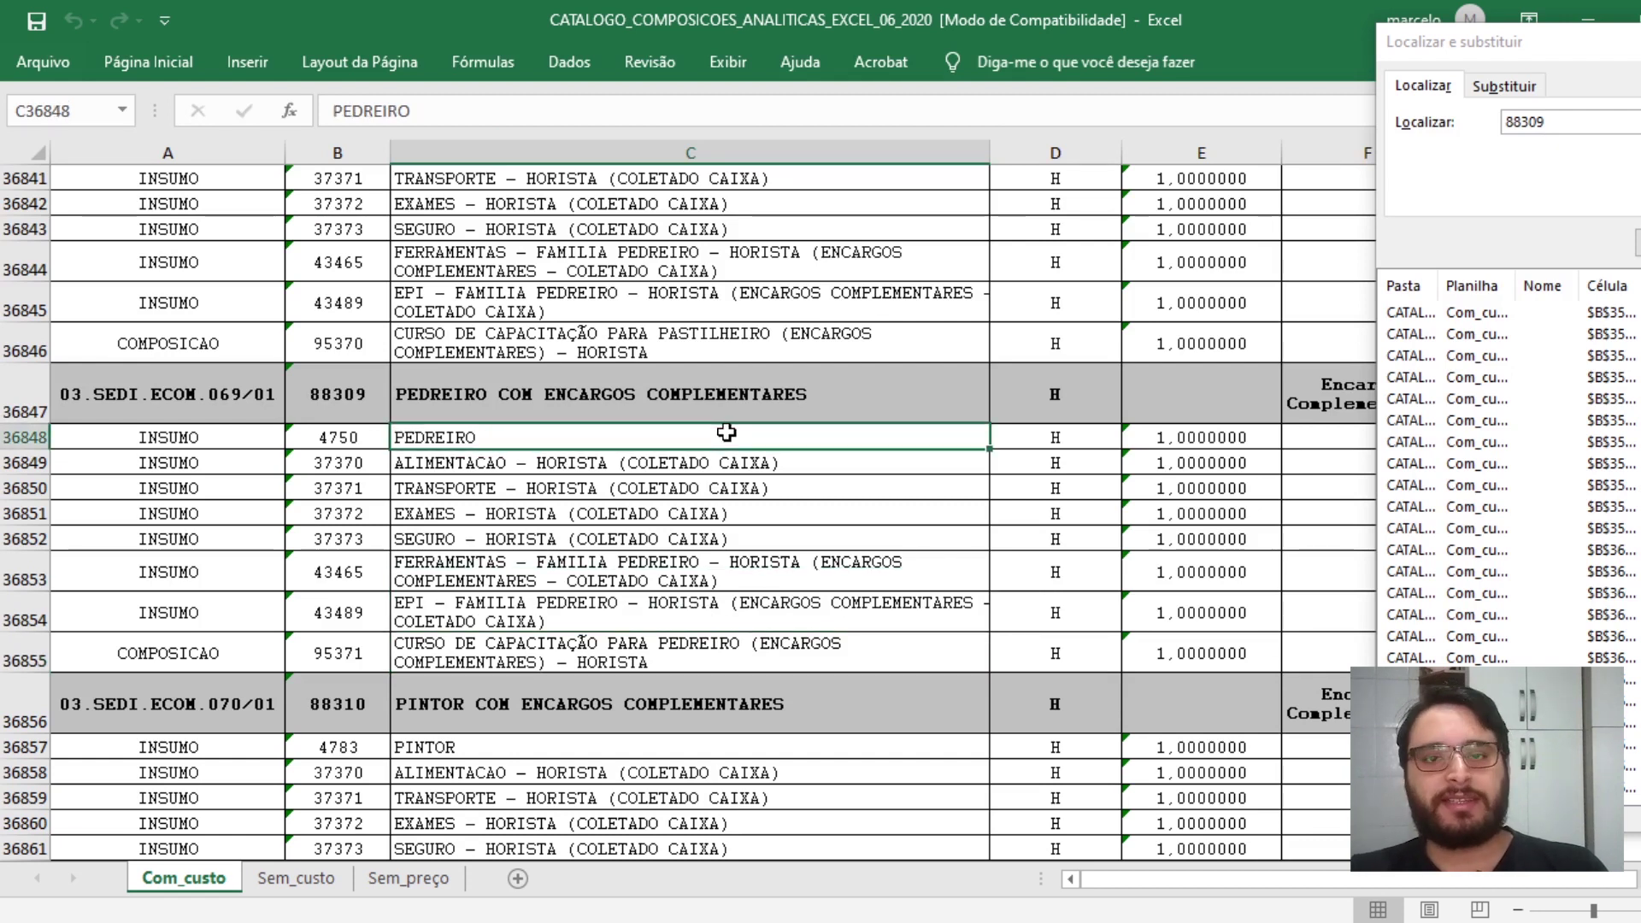
drag(272, 437, 418, 449)
click(452, 466)
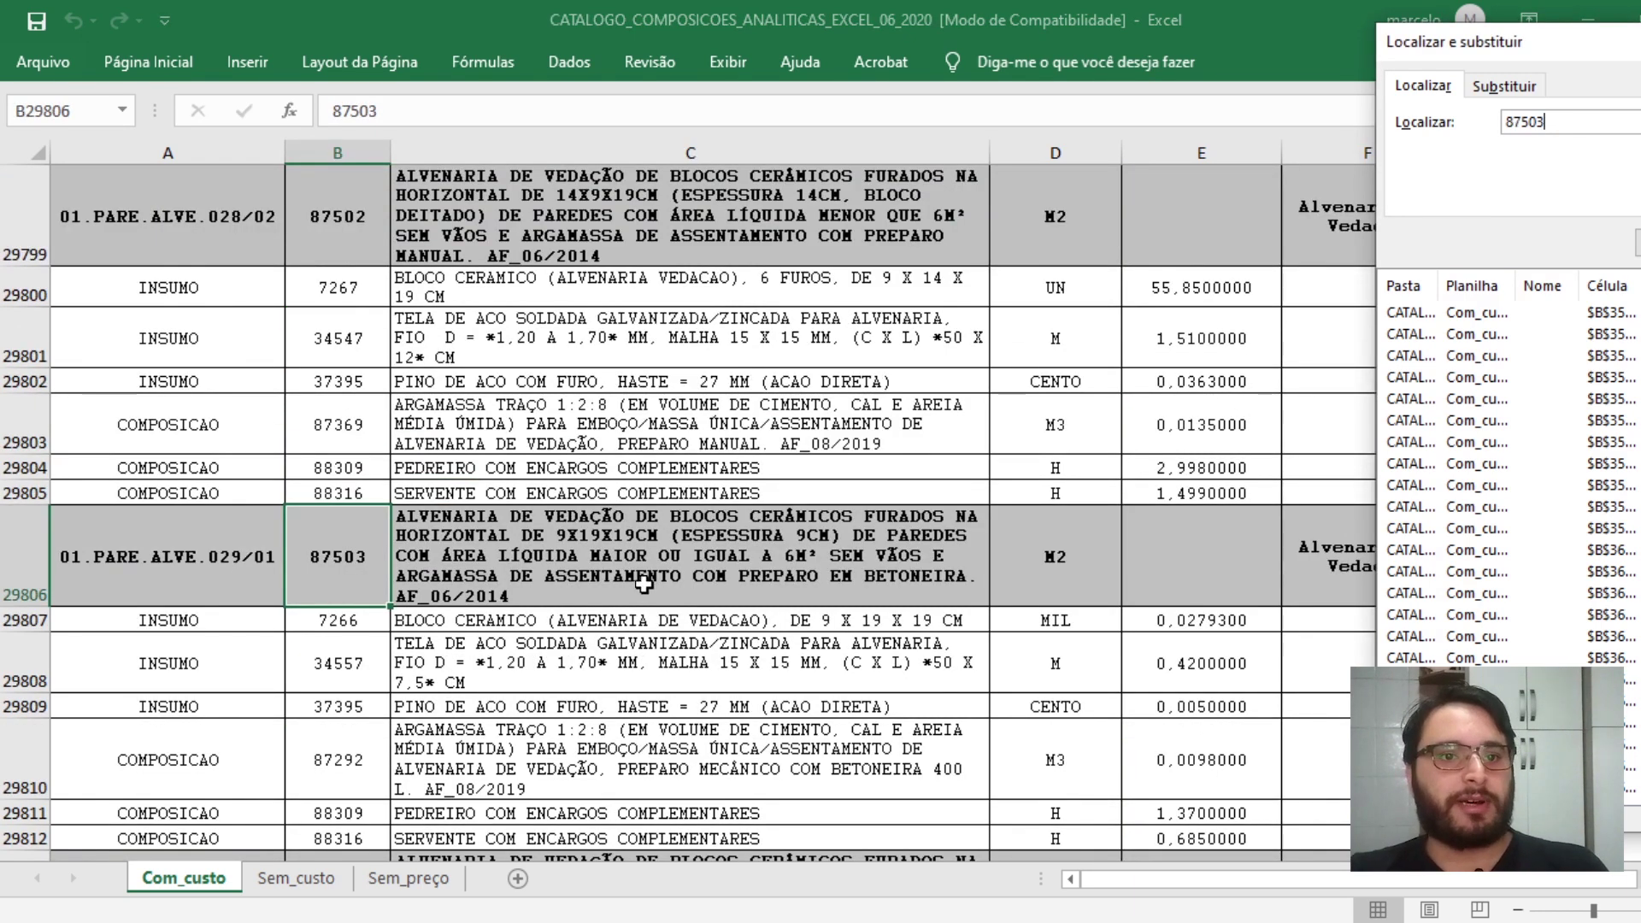
- Return to composition 87503's item rows and close the search dialog covering them
scroll(644, 585, down, 3)
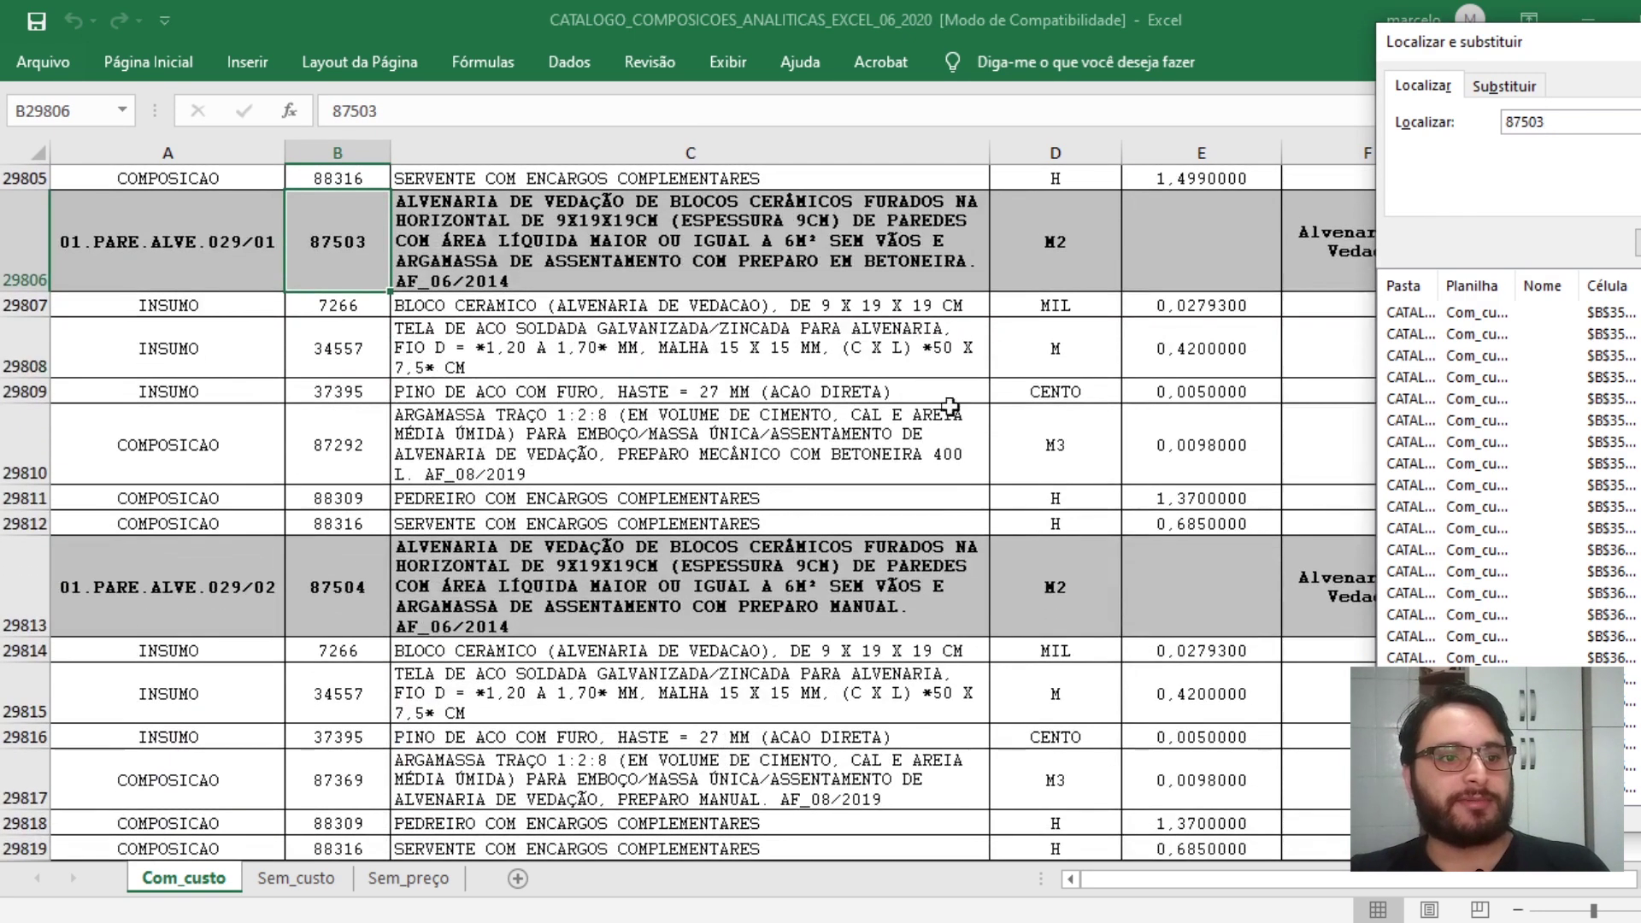
drag(1495, 42, 891, 218)
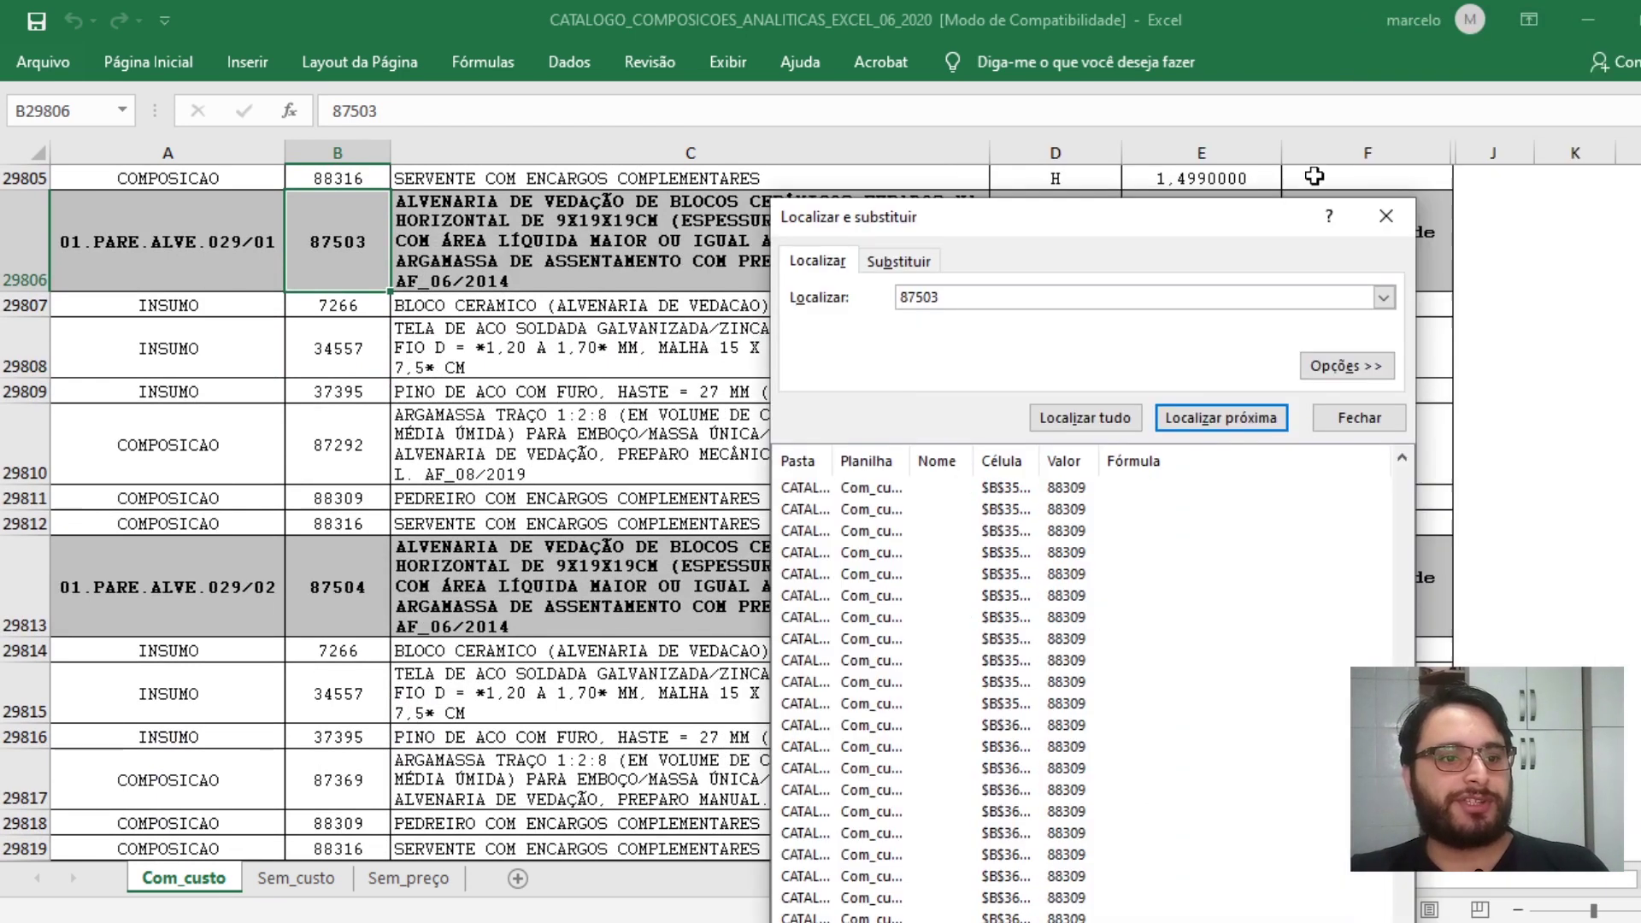
click(1385, 215)
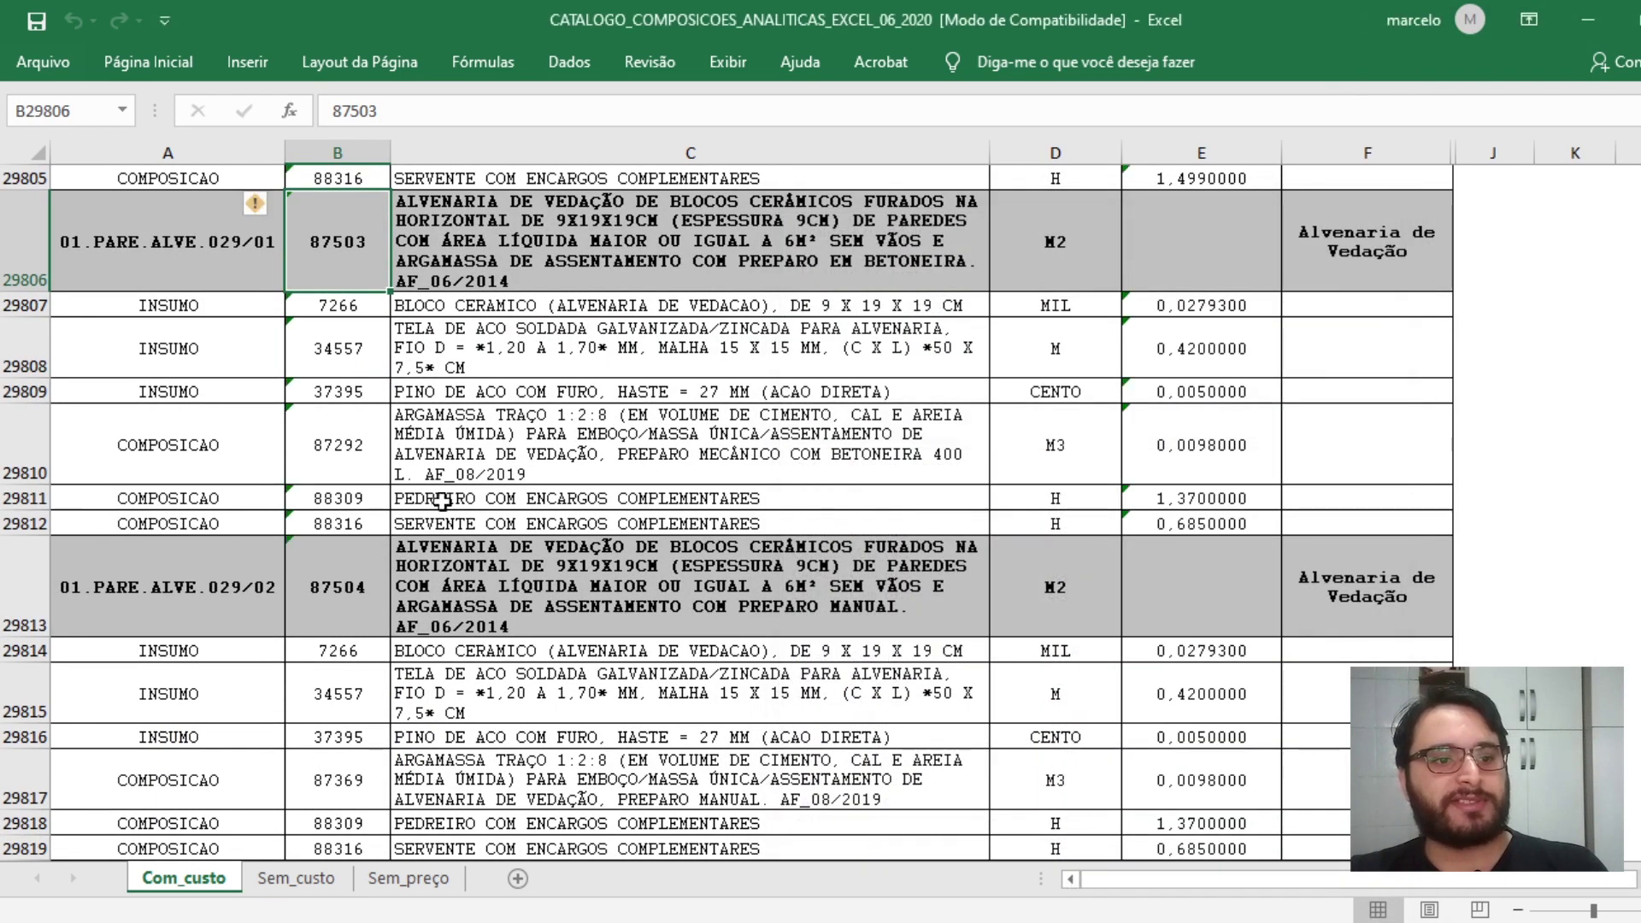
- Select the mortar item within composition 87503 and find all occurrences of its code 87292 in the catalogue
drag(231, 444, 645, 444)
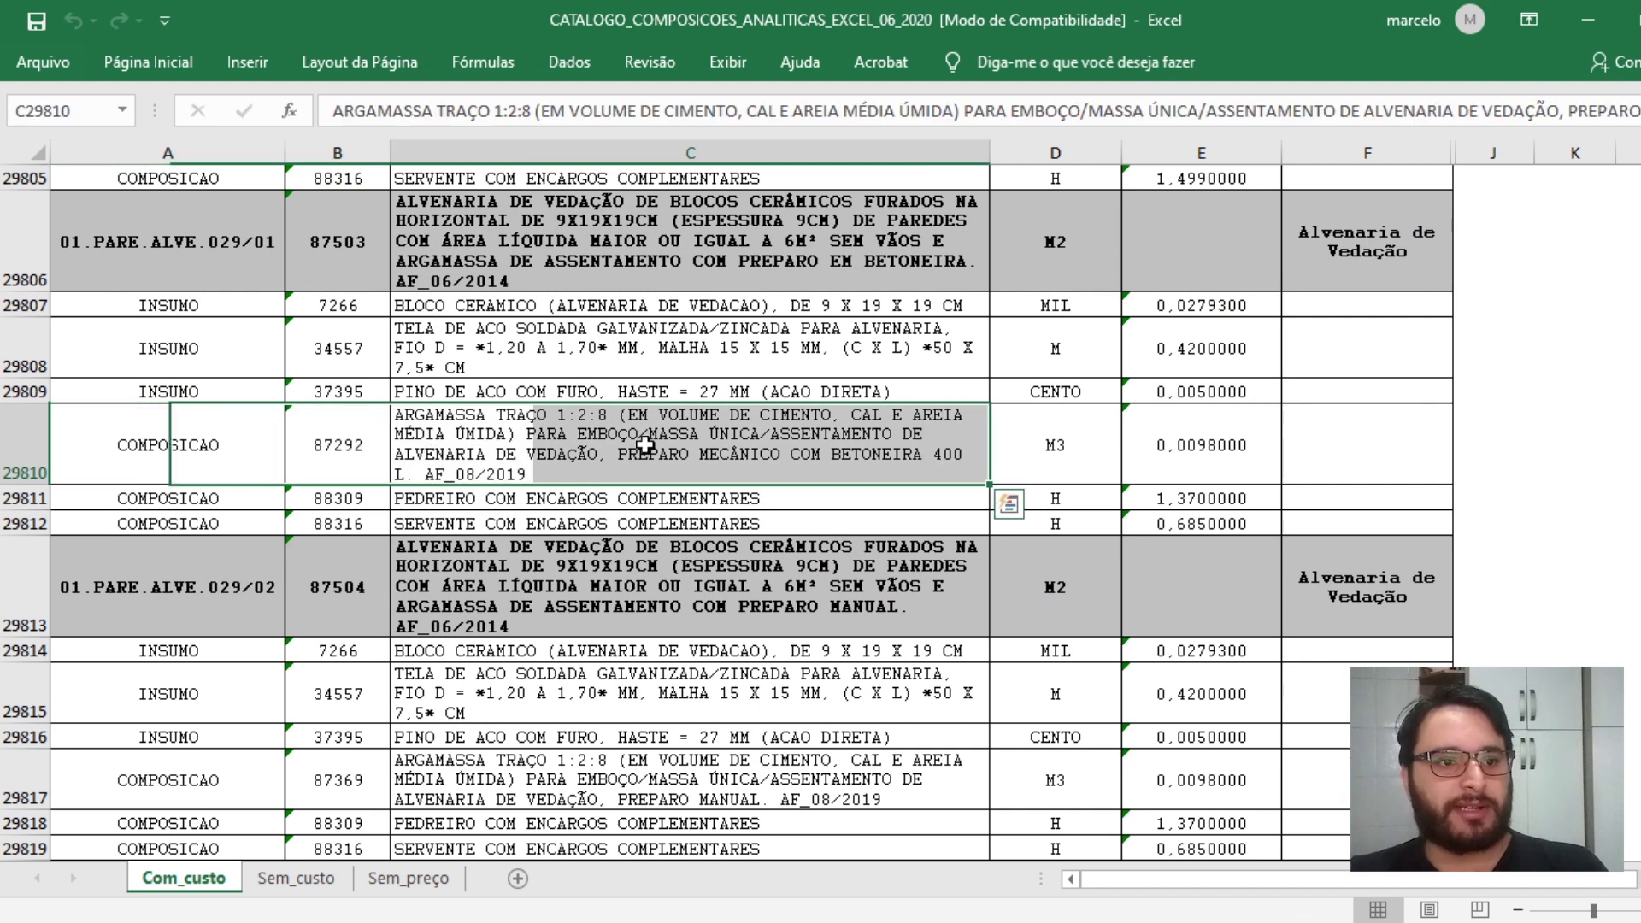
click(645, 444)
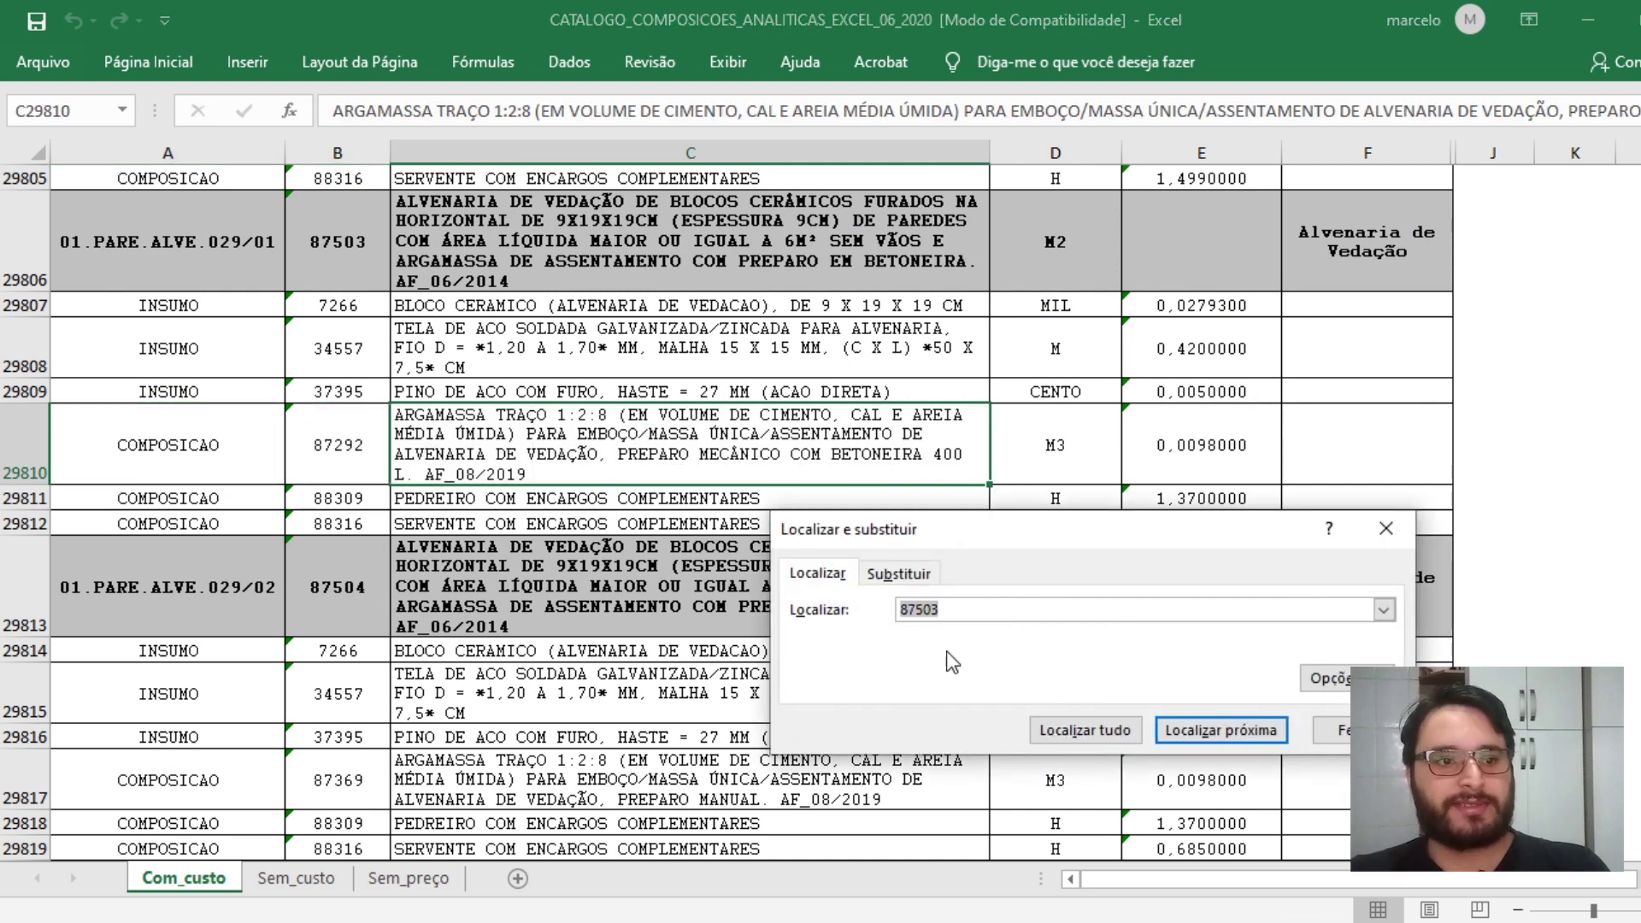
text(87292)
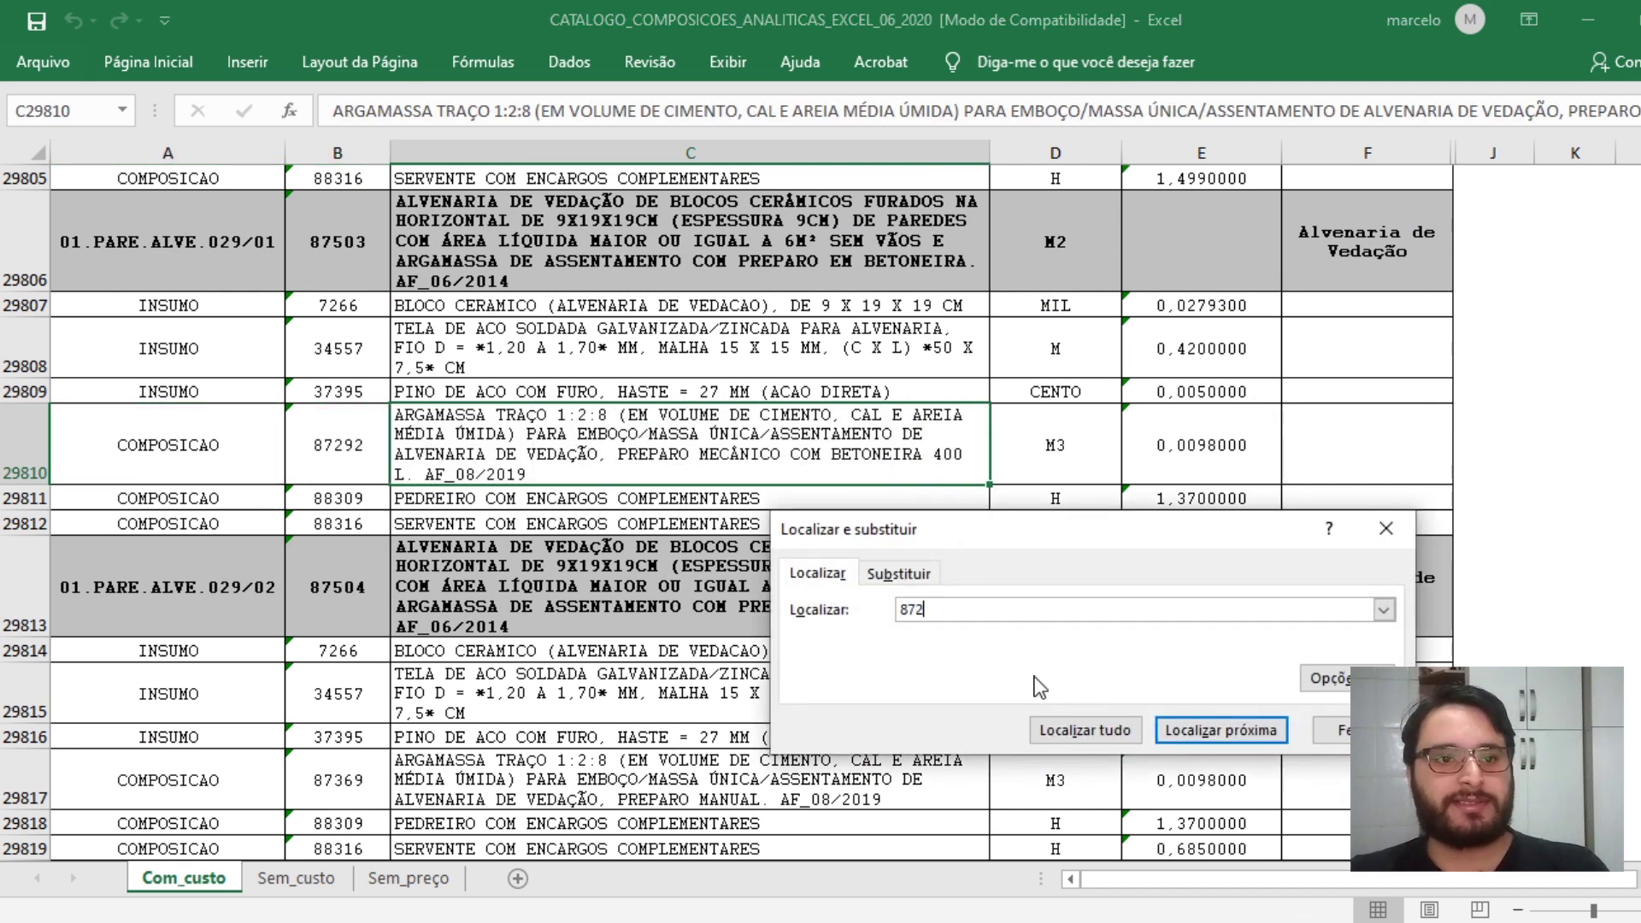
click(1086, 730)
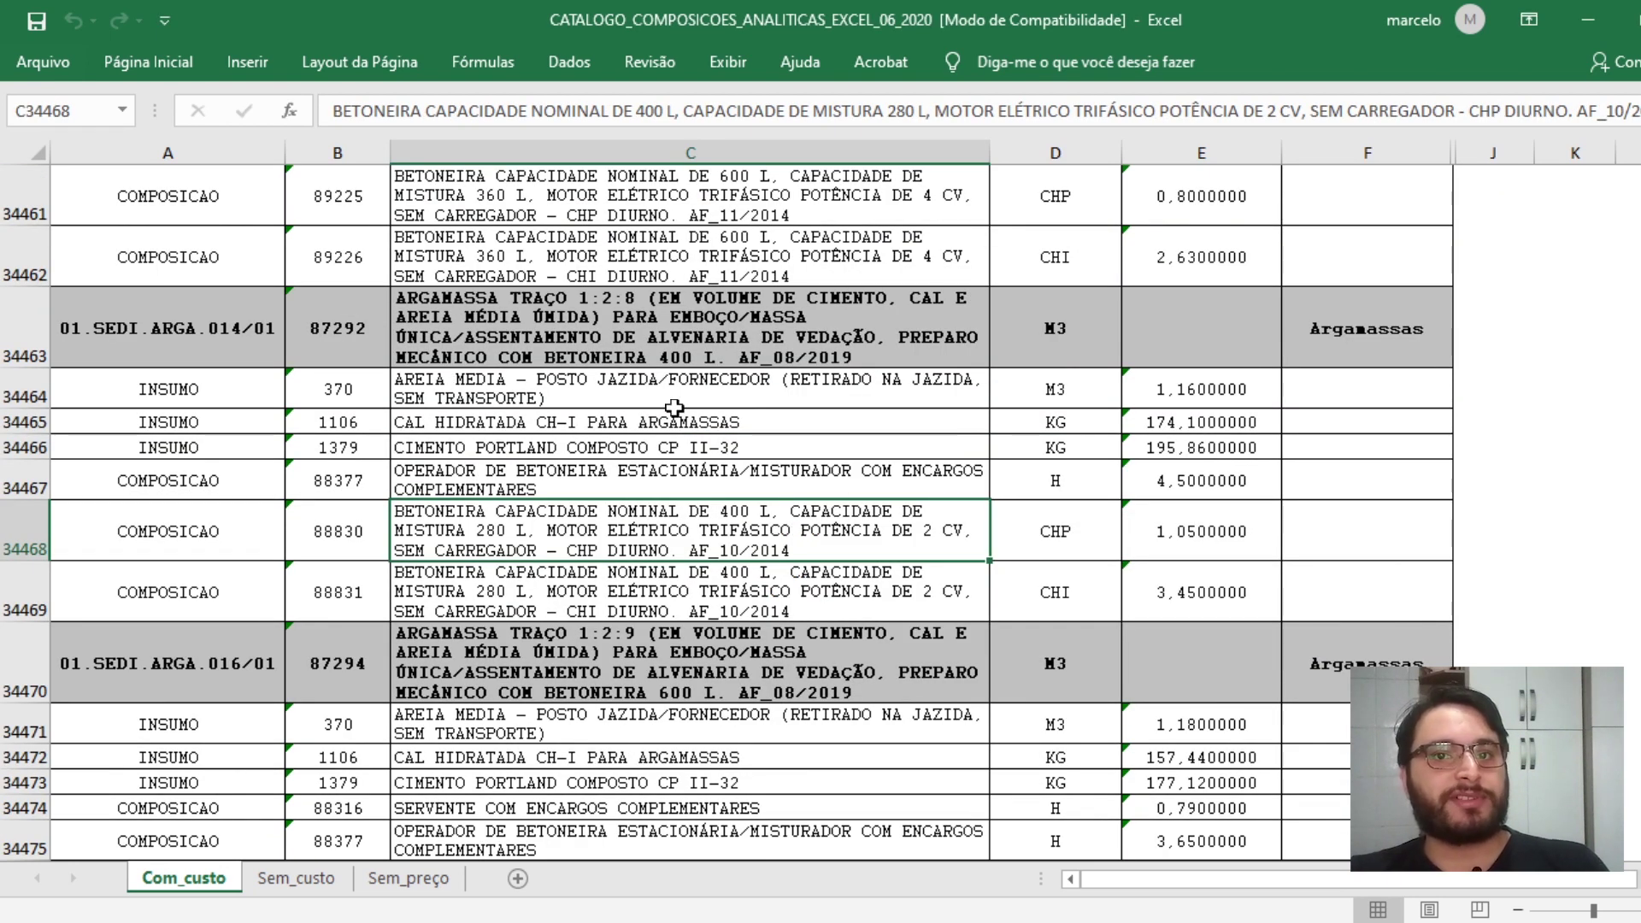
- Examine mortar composition 87292's header and its sand, lime, cement and mixer operator rows, noting item type, code, unit and coefficient
drag(346, 337, 594, 312)
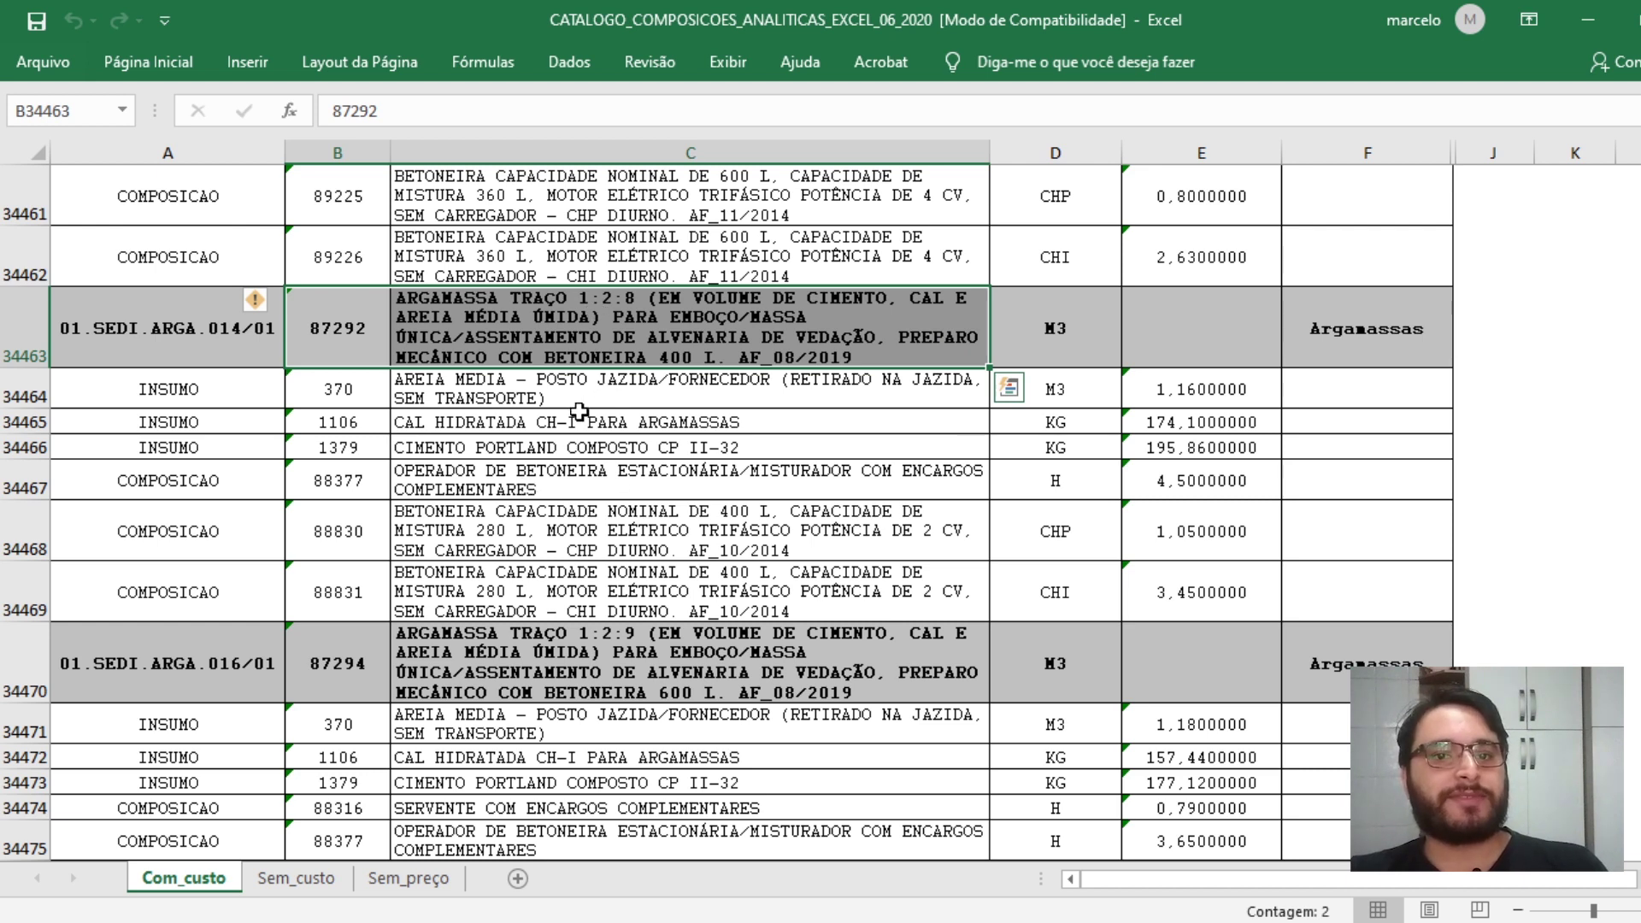
click(1149, 385)
drag(949, 393, 1158, 393)
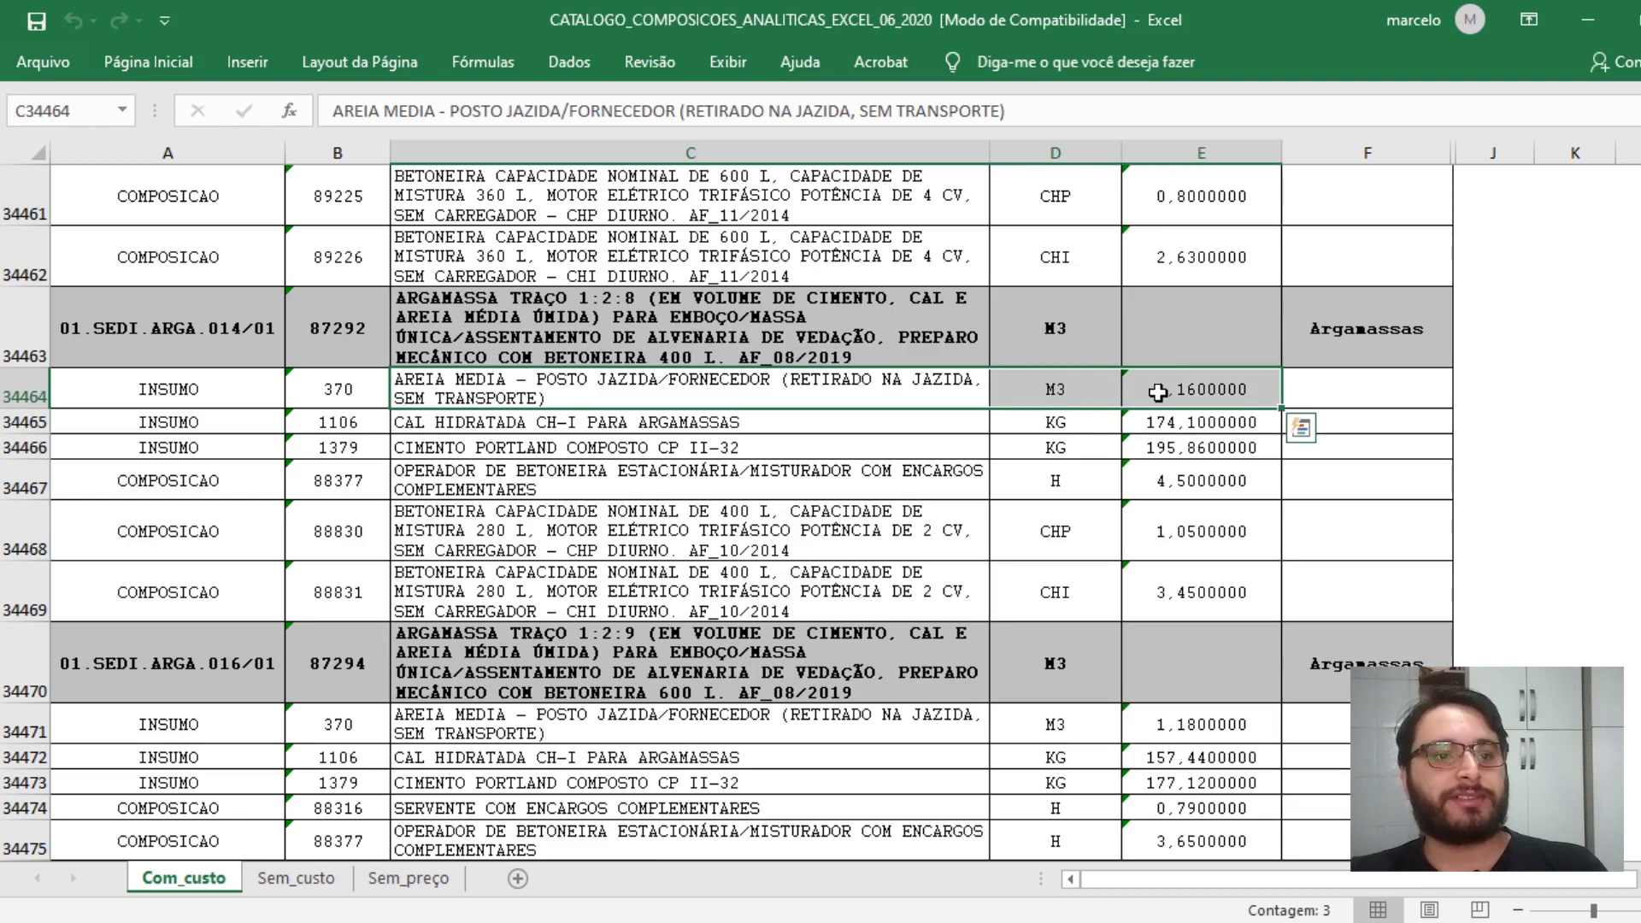
click(784, 427)
click(751, 451)
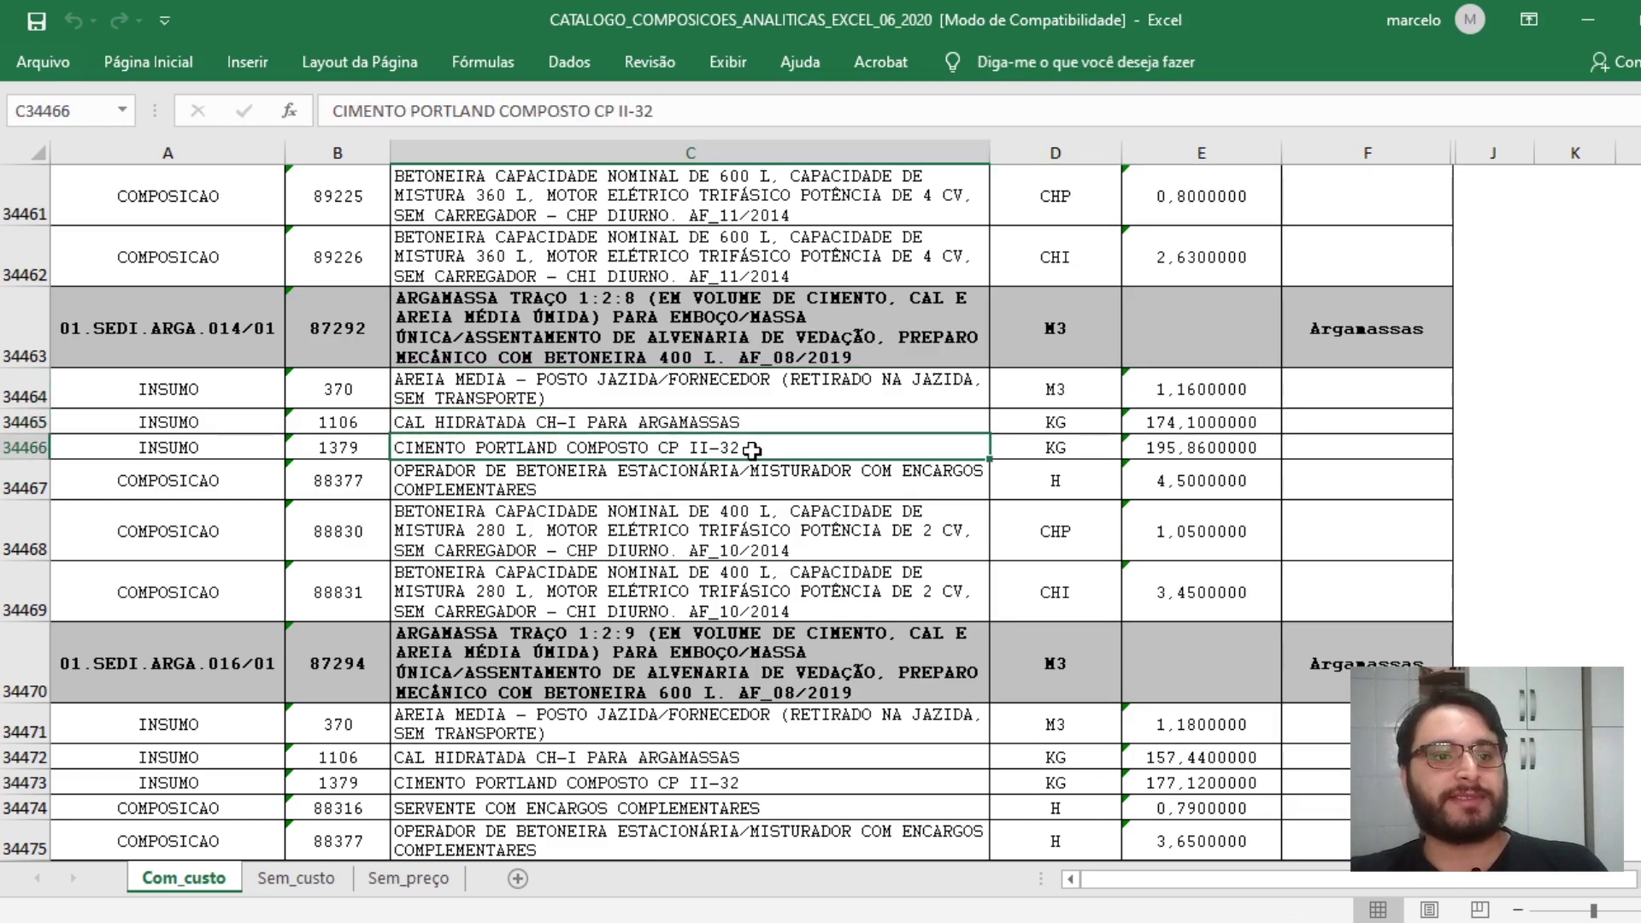
click(706, 486)
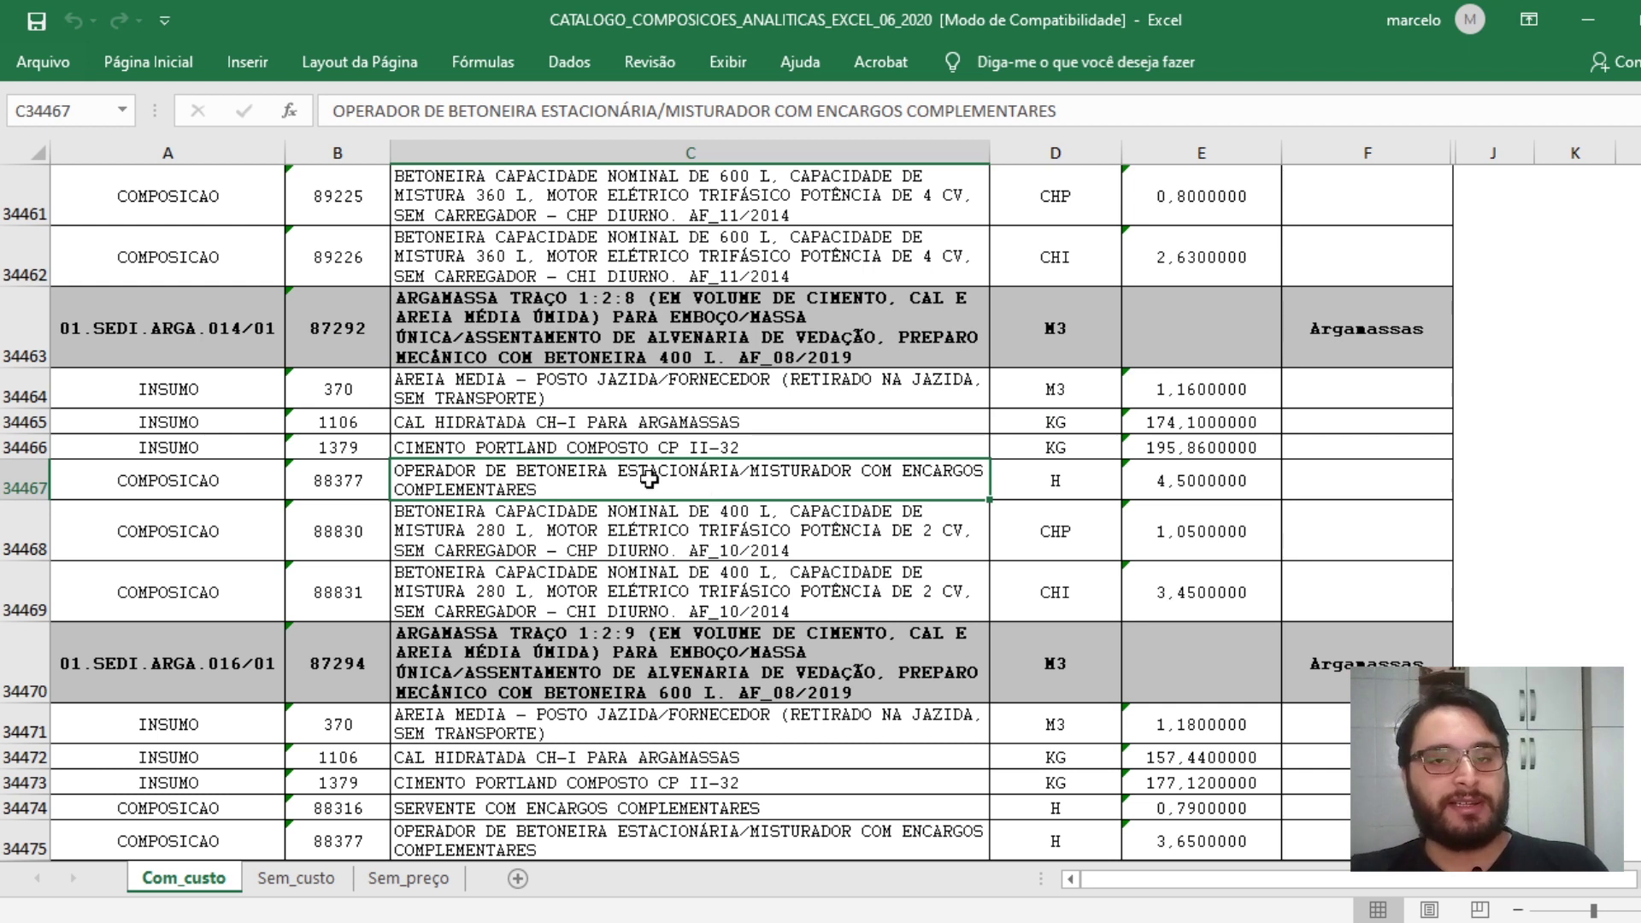
click(247, 477)
drag(247, 476, 338, 478)
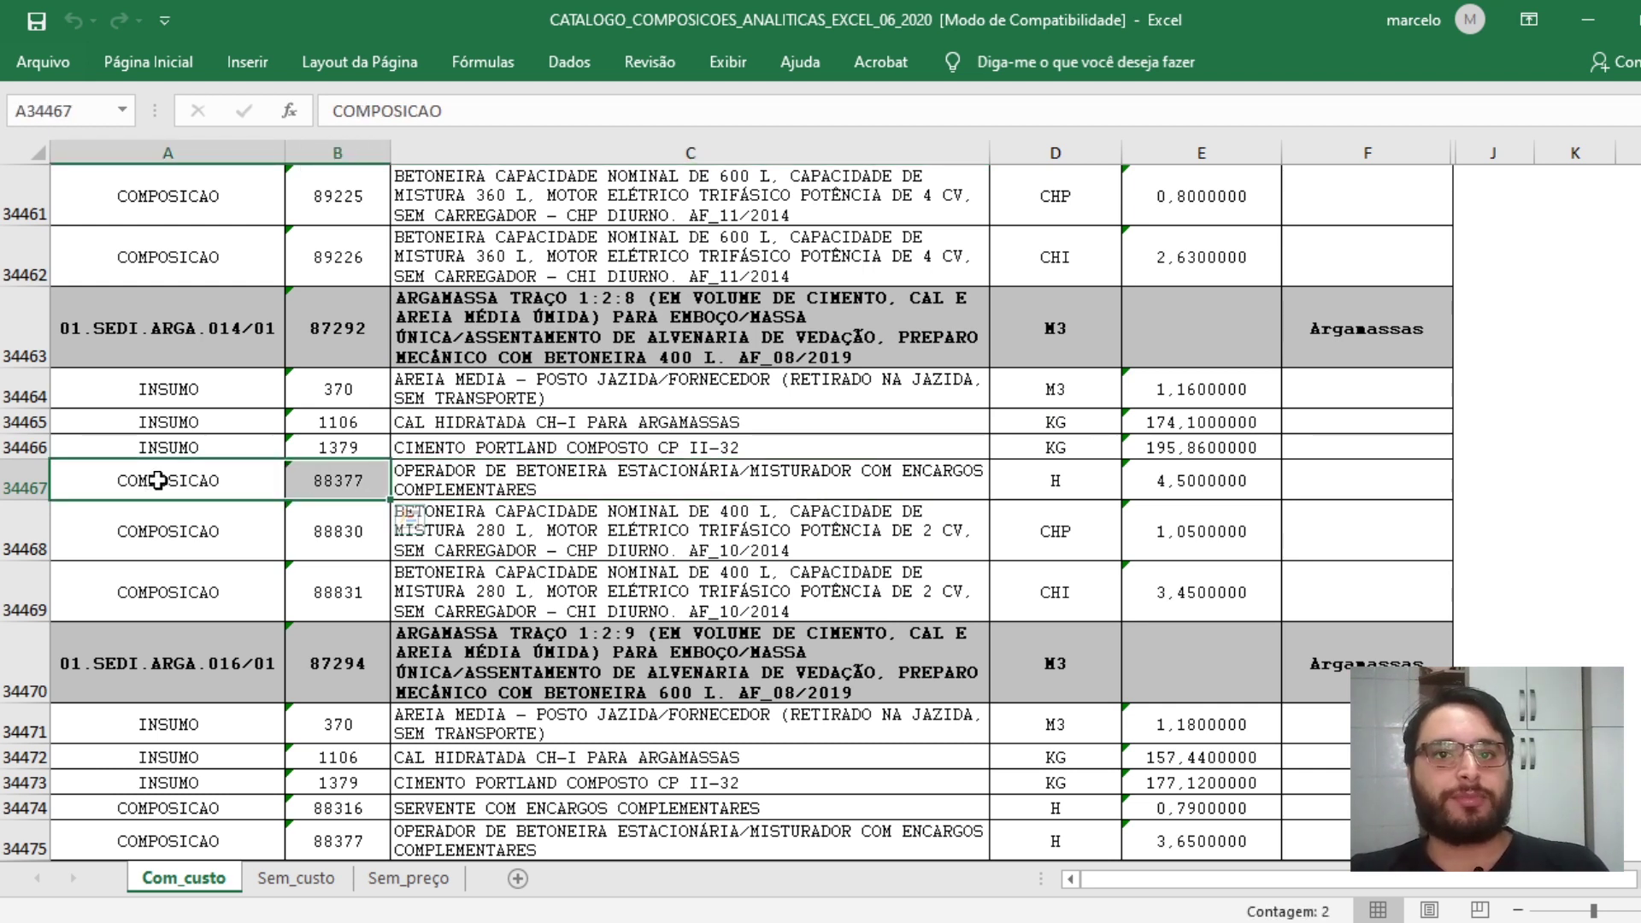
click(557, 482)
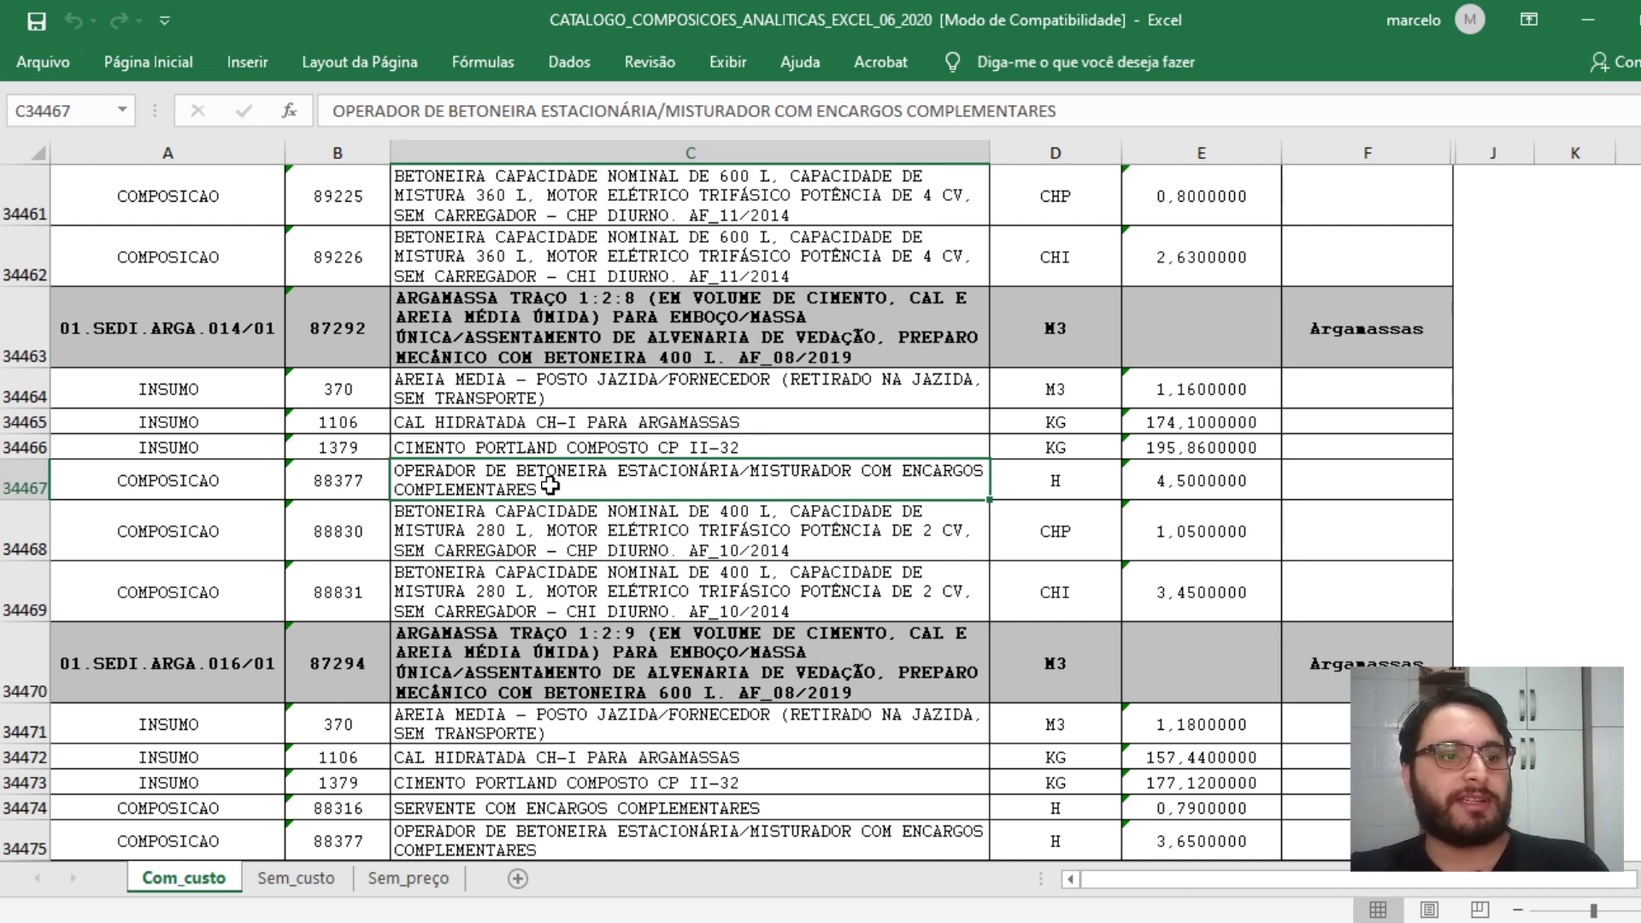
- Compare the CHP and CHI units and coefficients of the two 400 L concrete mixer items, 88830 and 88831
click(488, 533)
click(1051, 535)
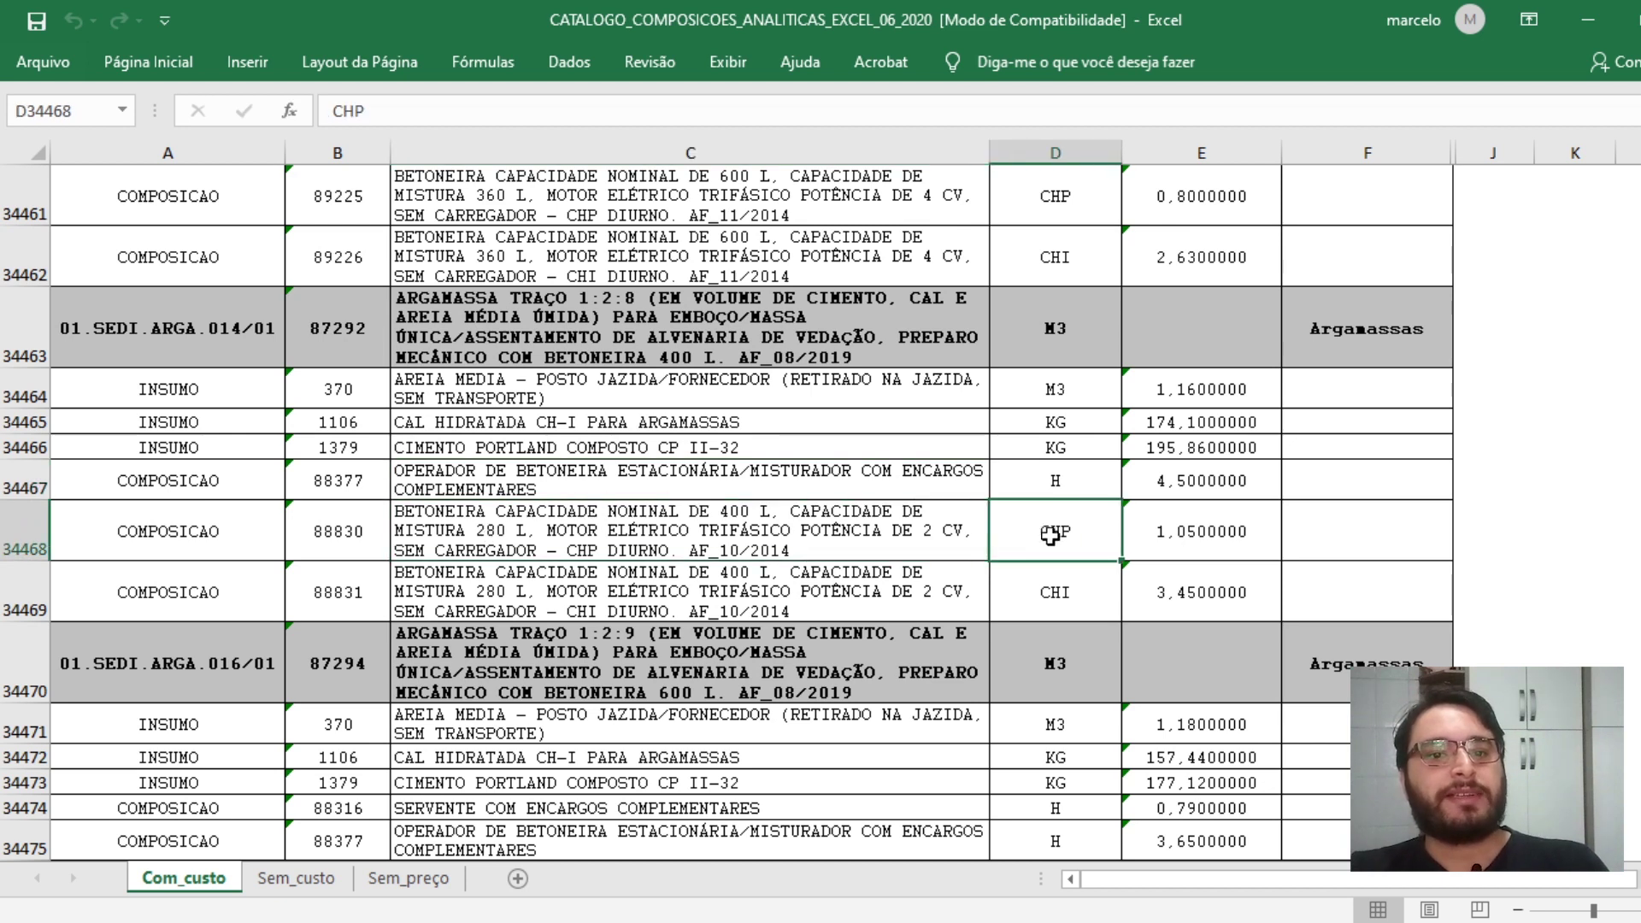
click(1100, 598)
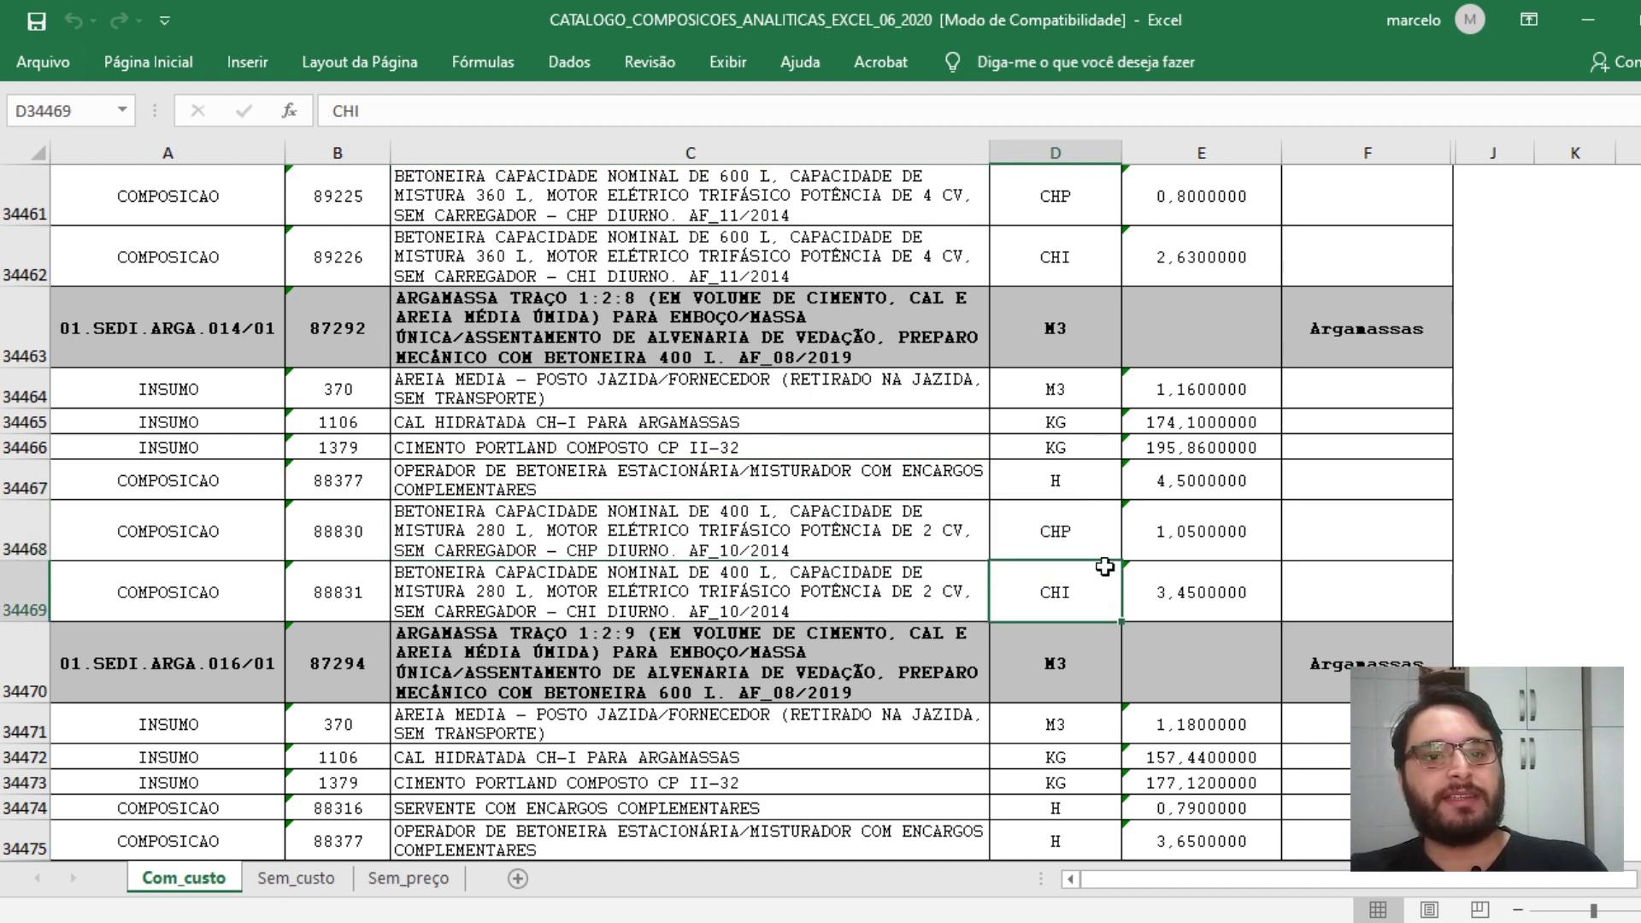
mouse_move(1159, 541)
mouse_down()
mouse_move(1059, 585)
mouse_move(877, 606)
mouse_up()
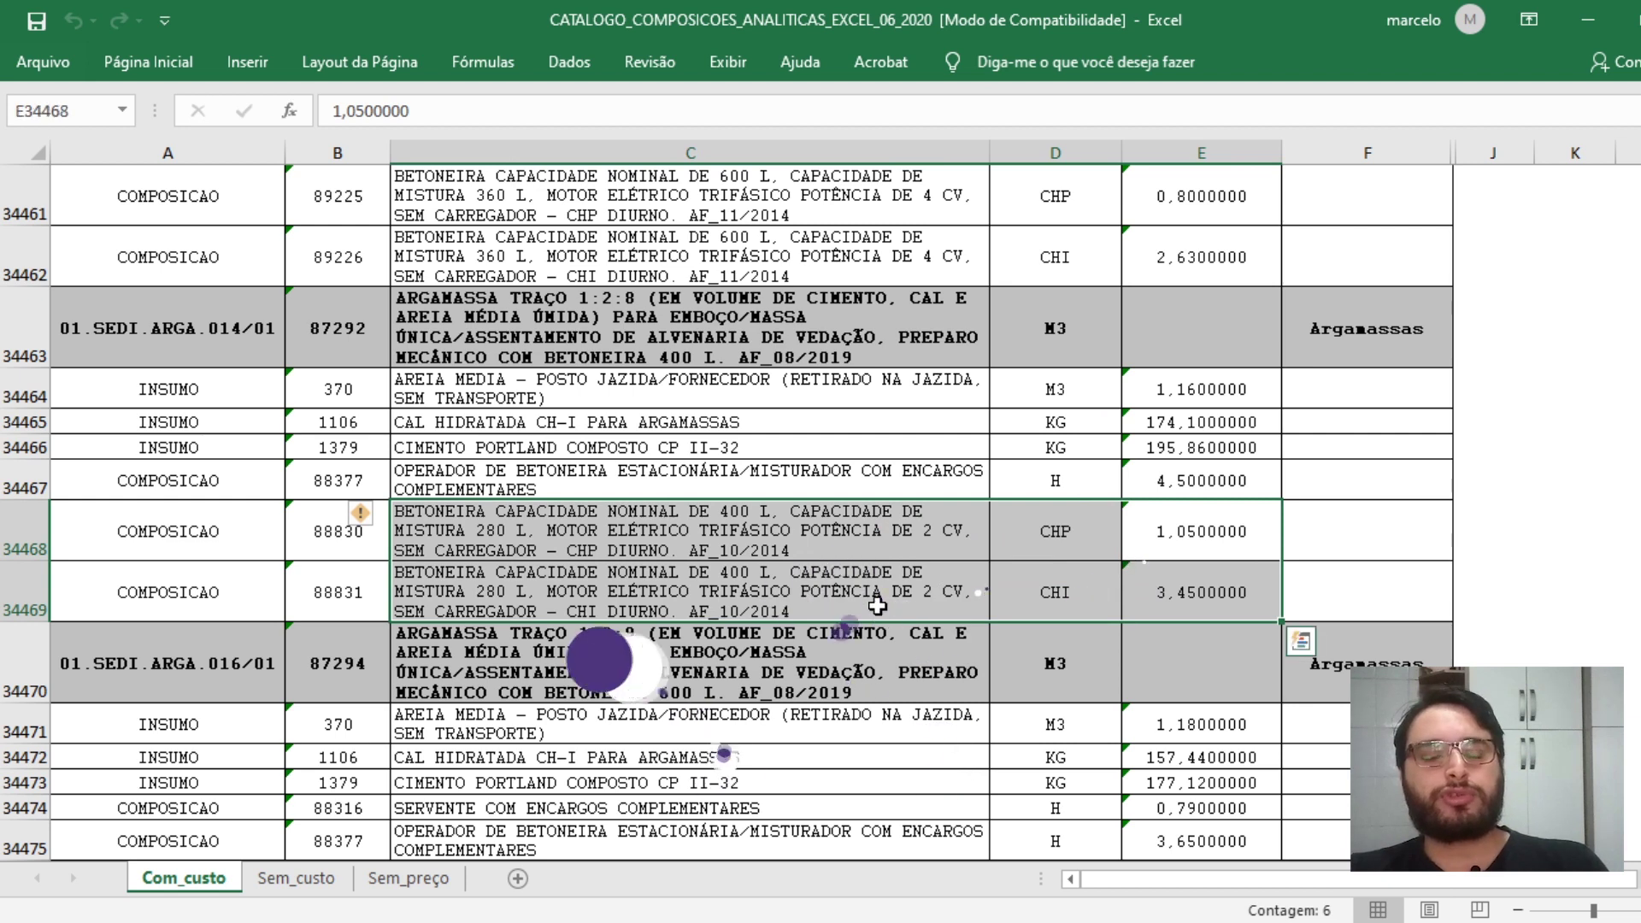
click(1088, 533)
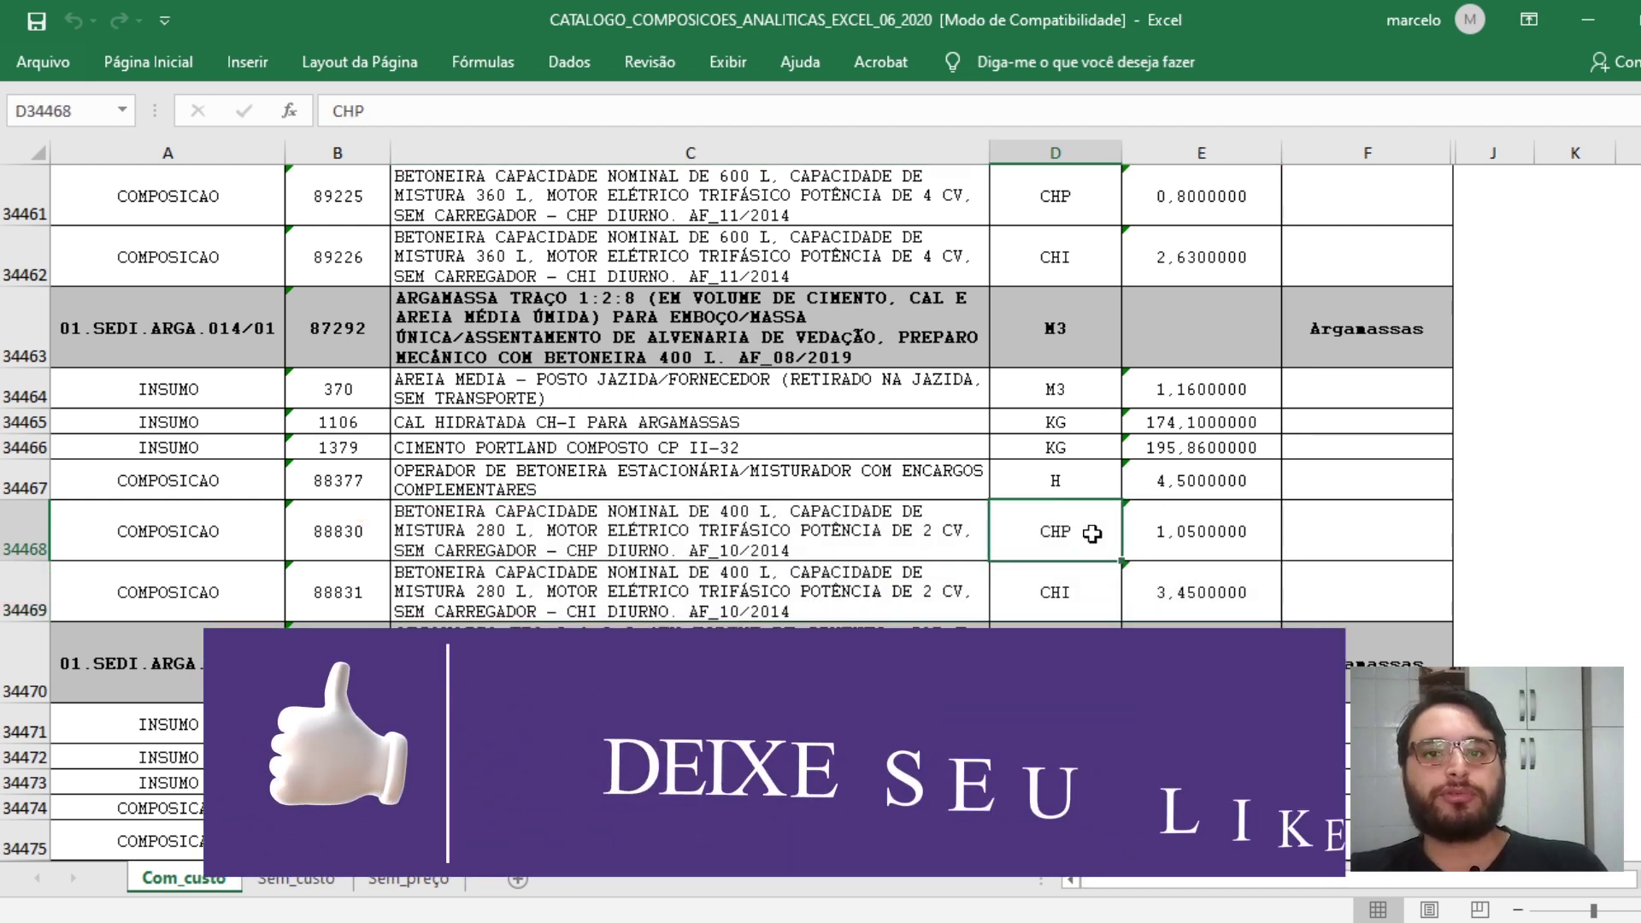
click(1086, 591)
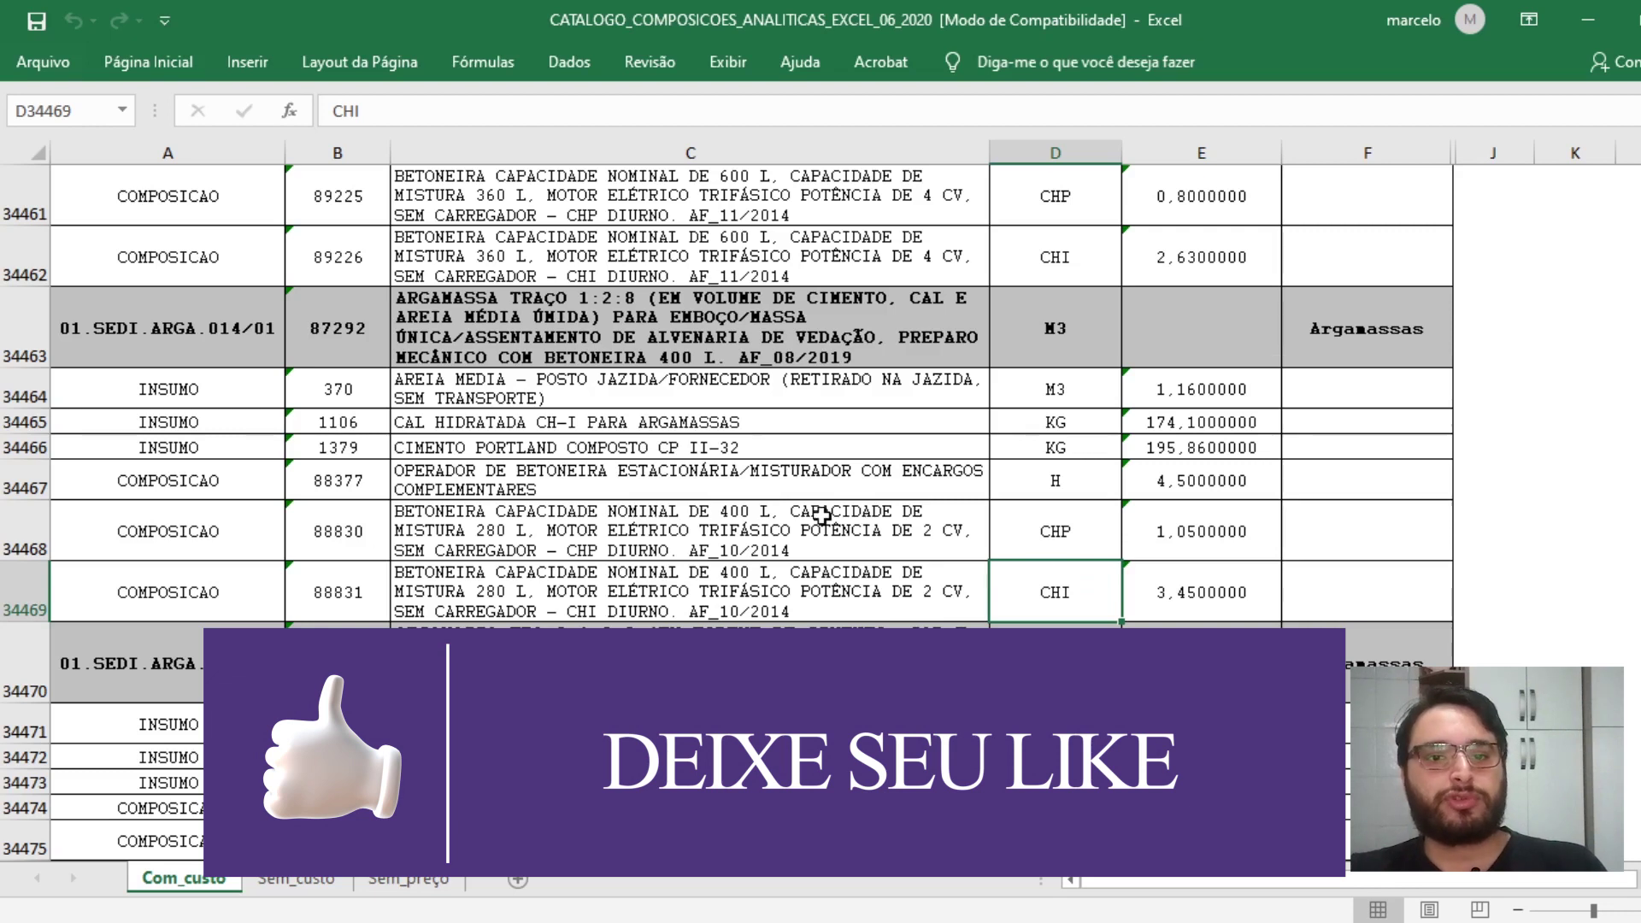
click(1340, 548)
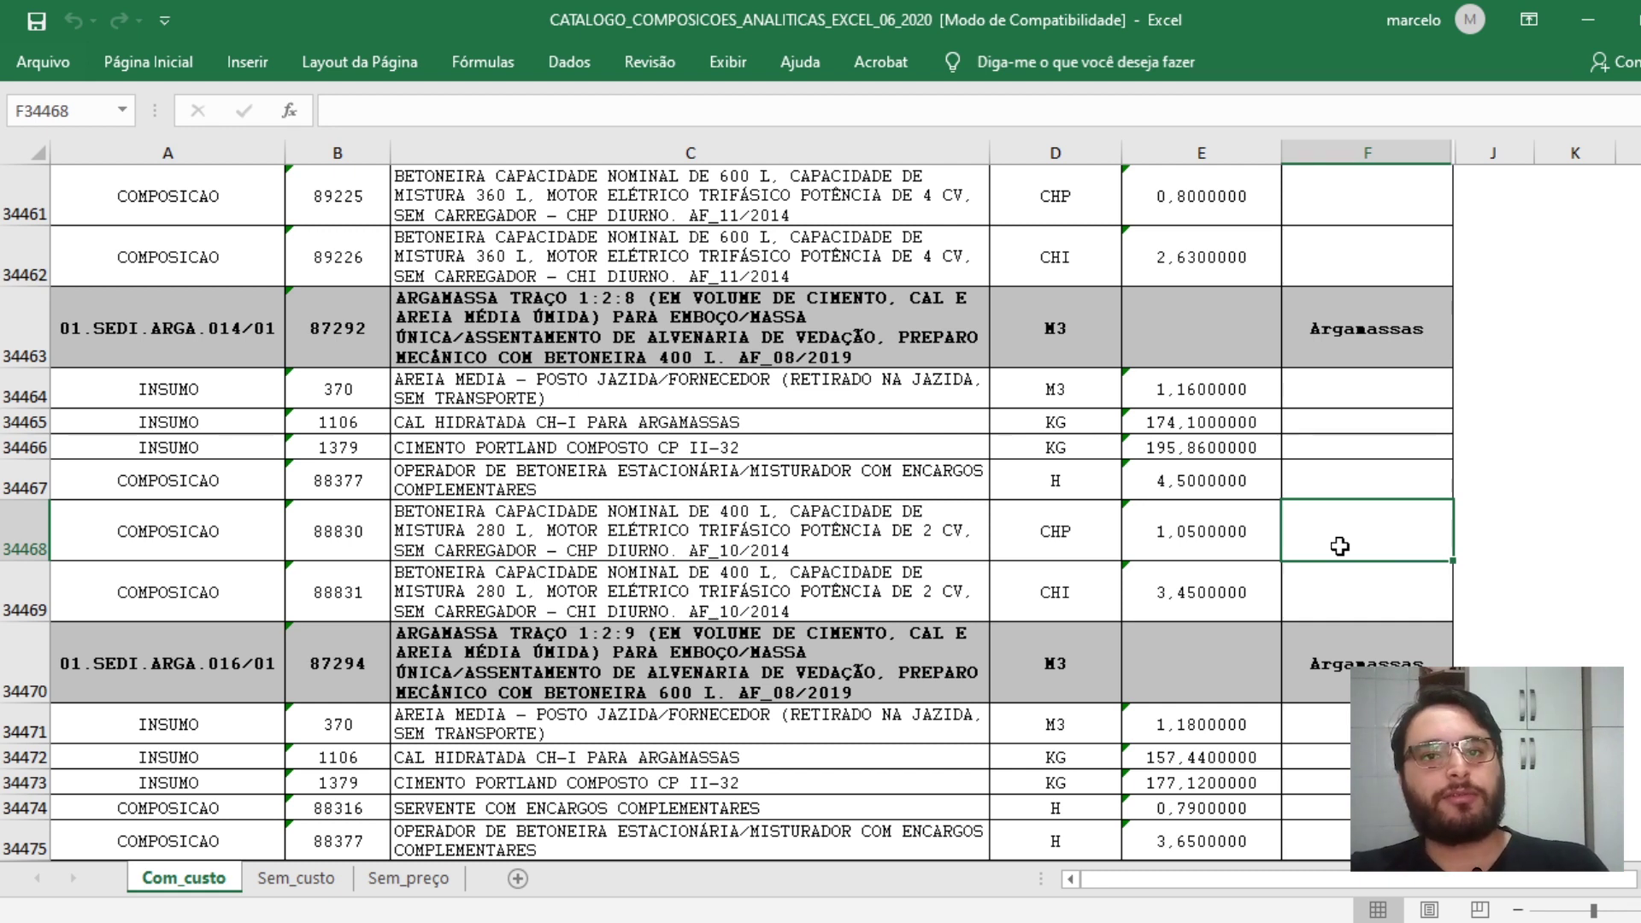
drag(1145, 590, 341, 538)
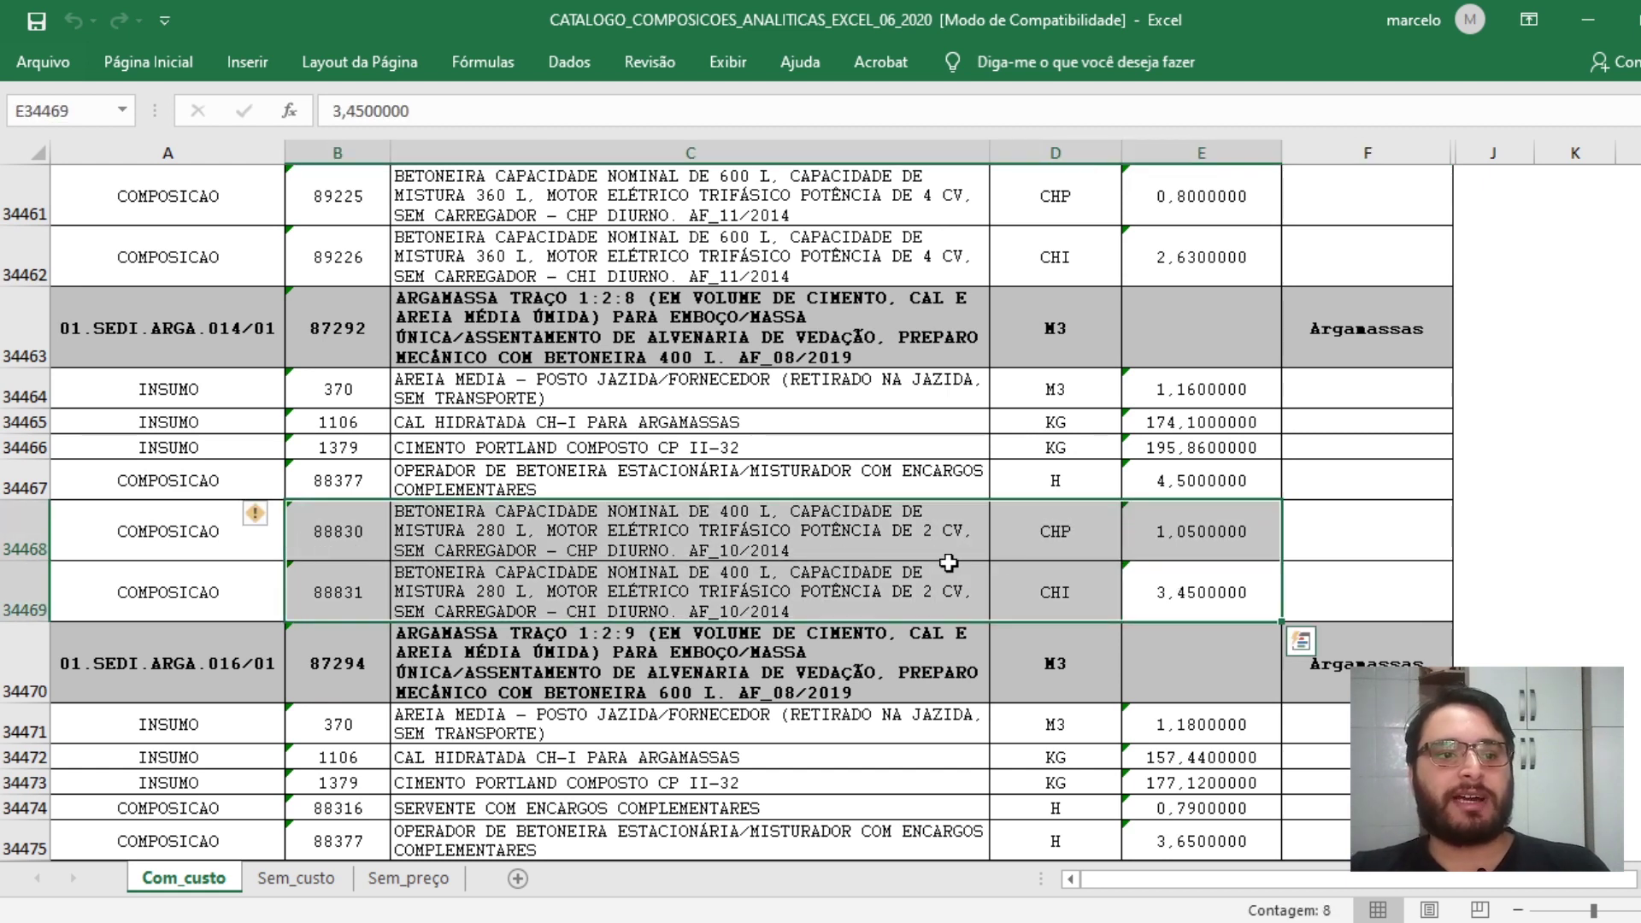
click(1299, 541)
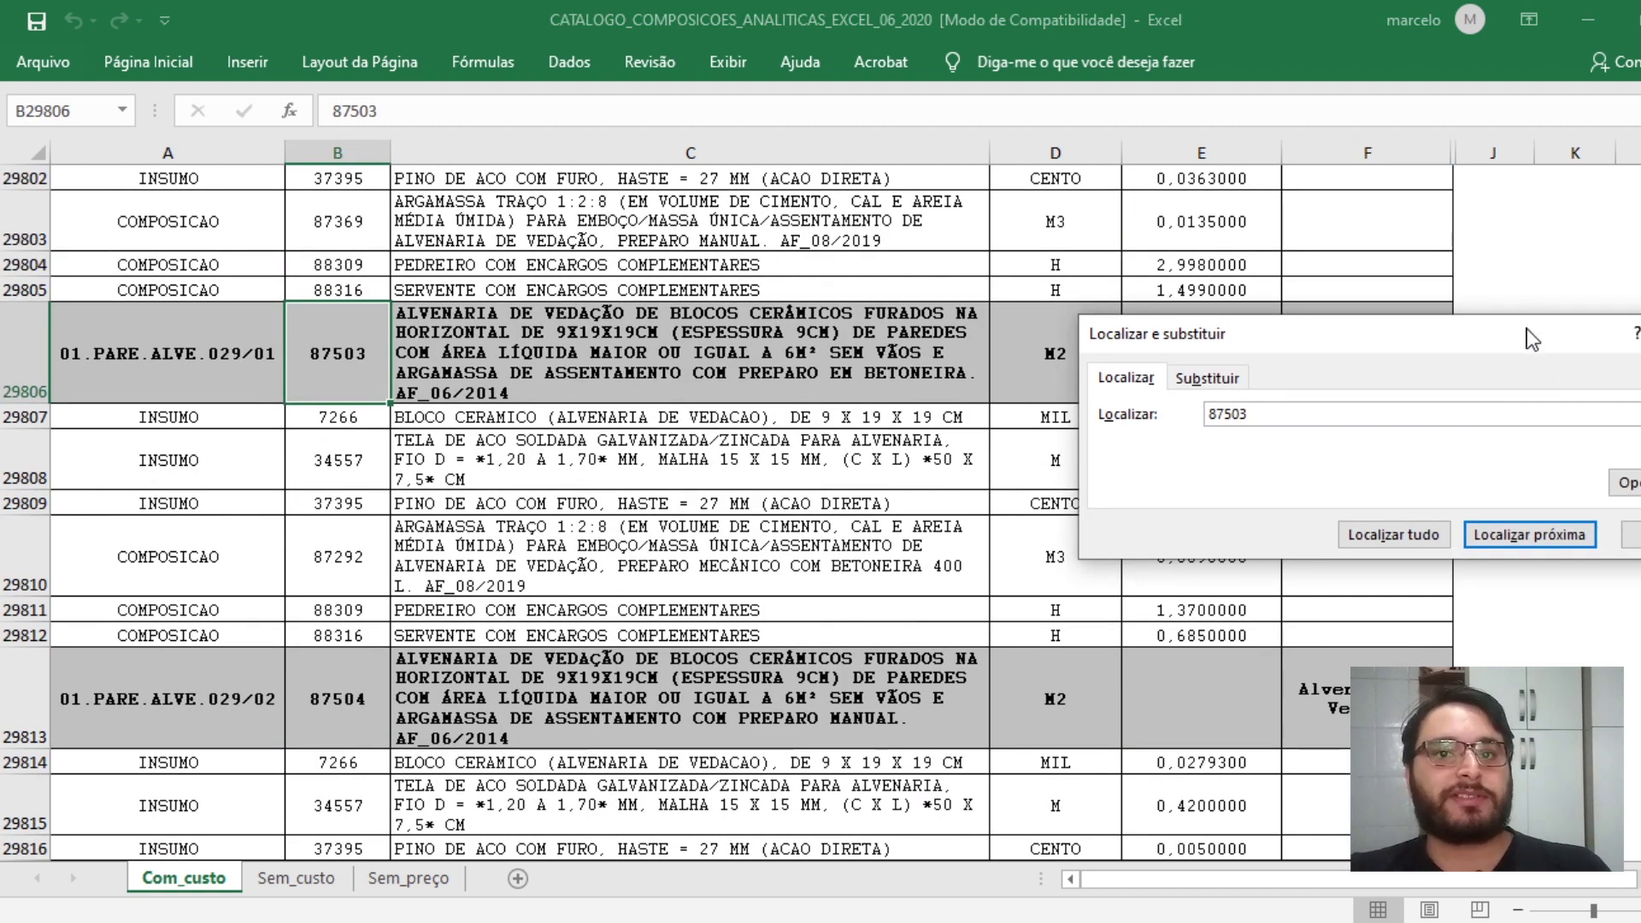
- Close the search at composition 87503 and review its full block, from the header to the SERVENTE row and the ceramic block item
drag(1525, 336, 1429, 410)
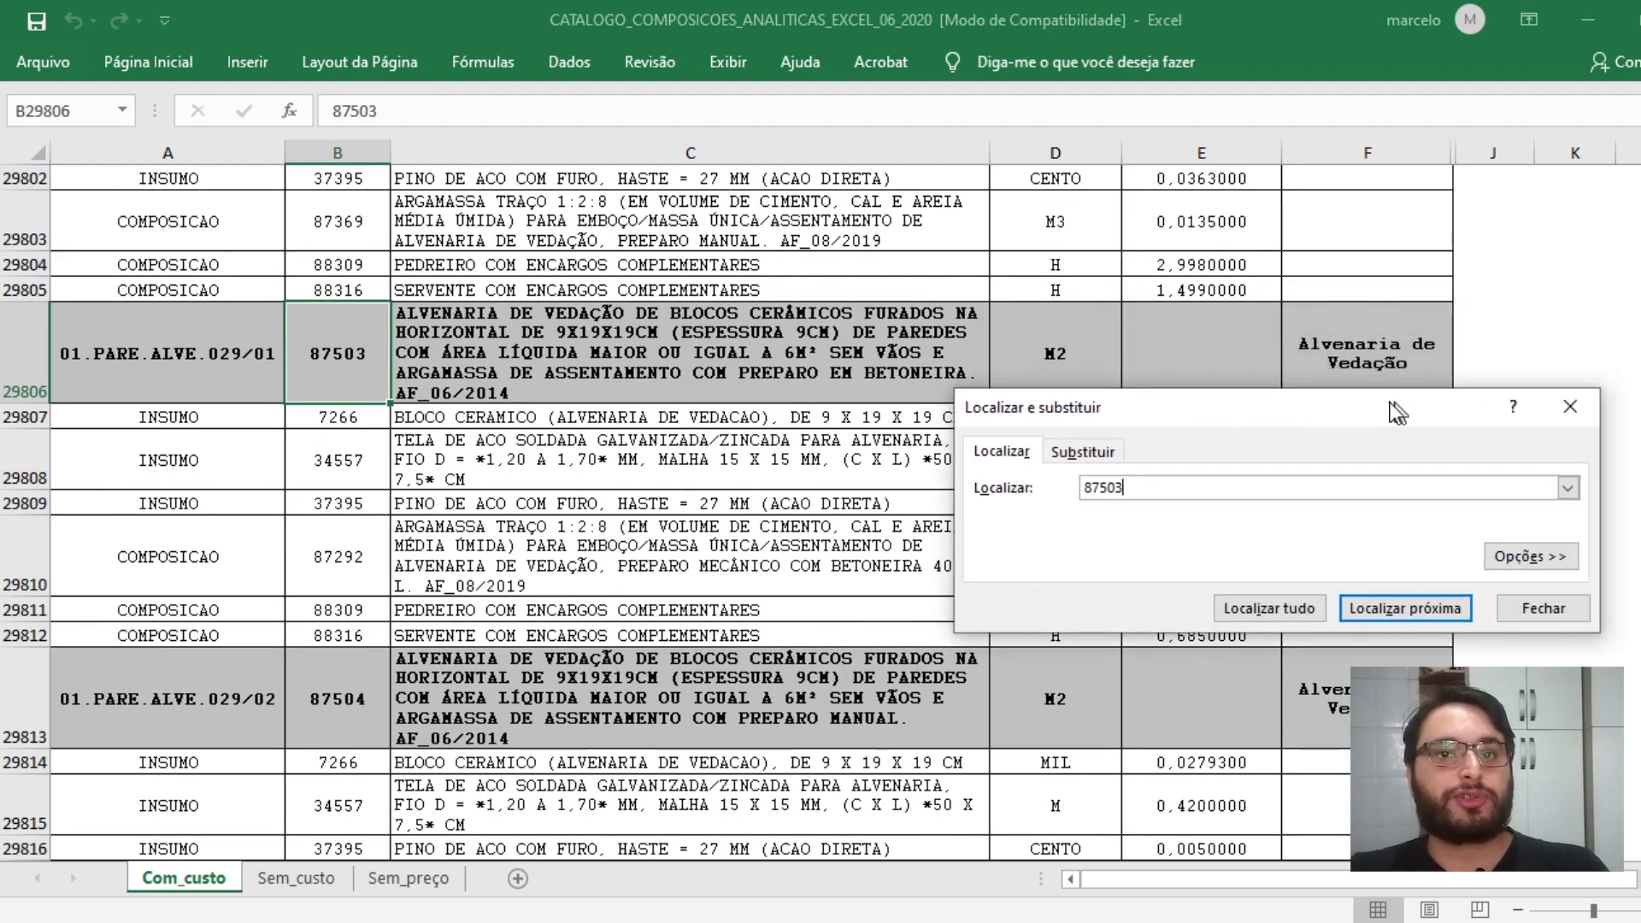
click(1601, 405)
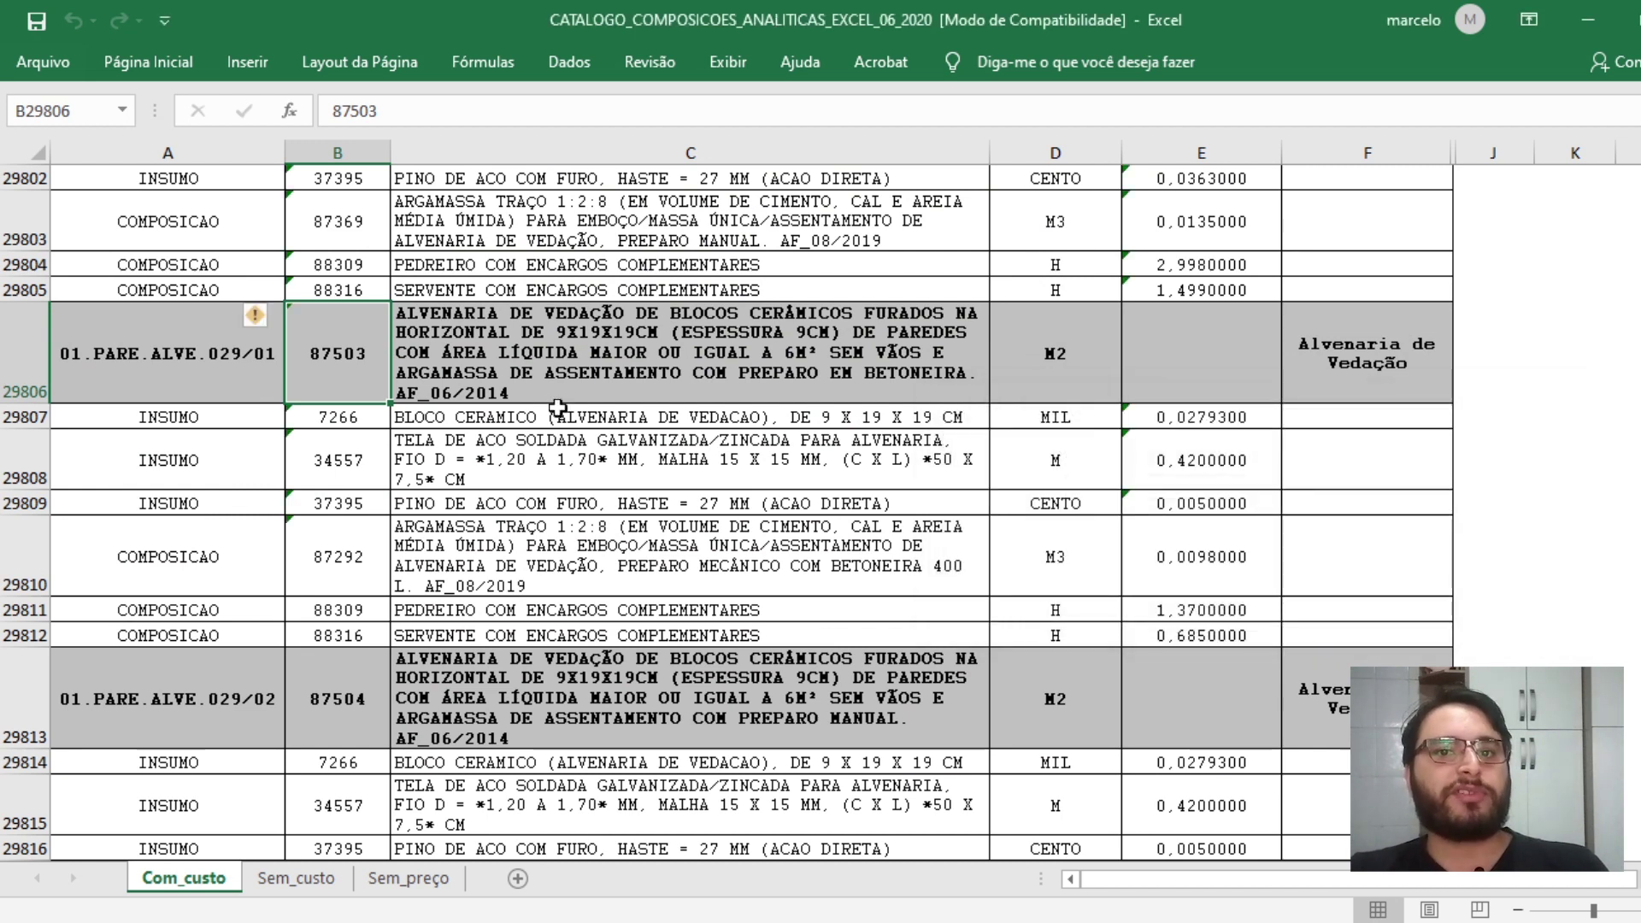
drag(231, 376, 1214, 637)
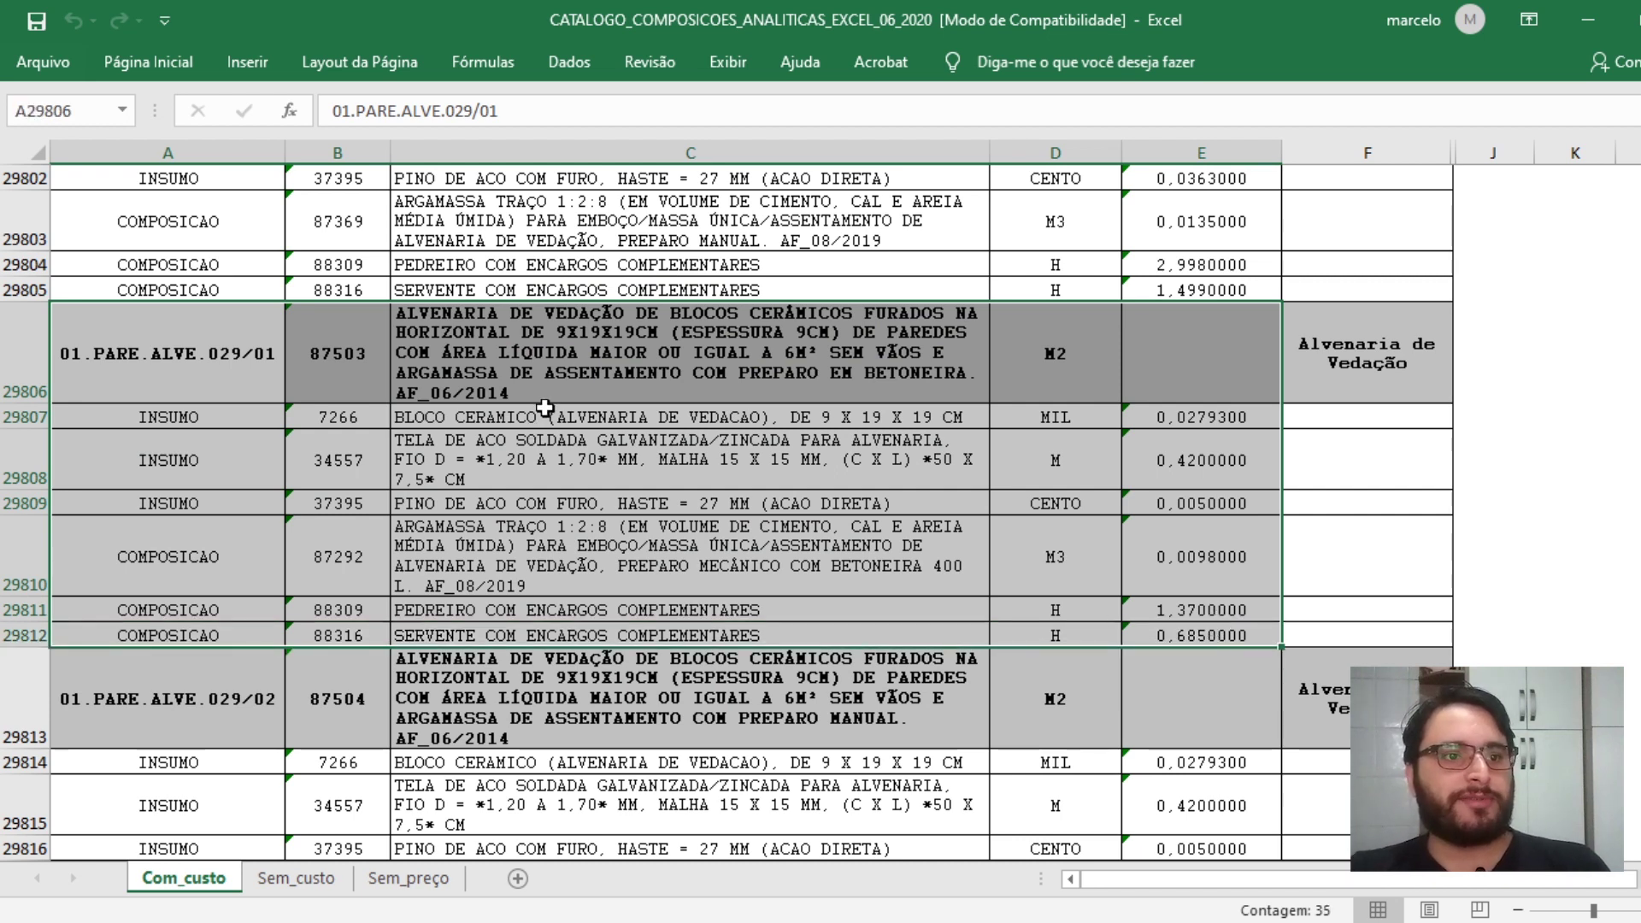
click(546, 409)
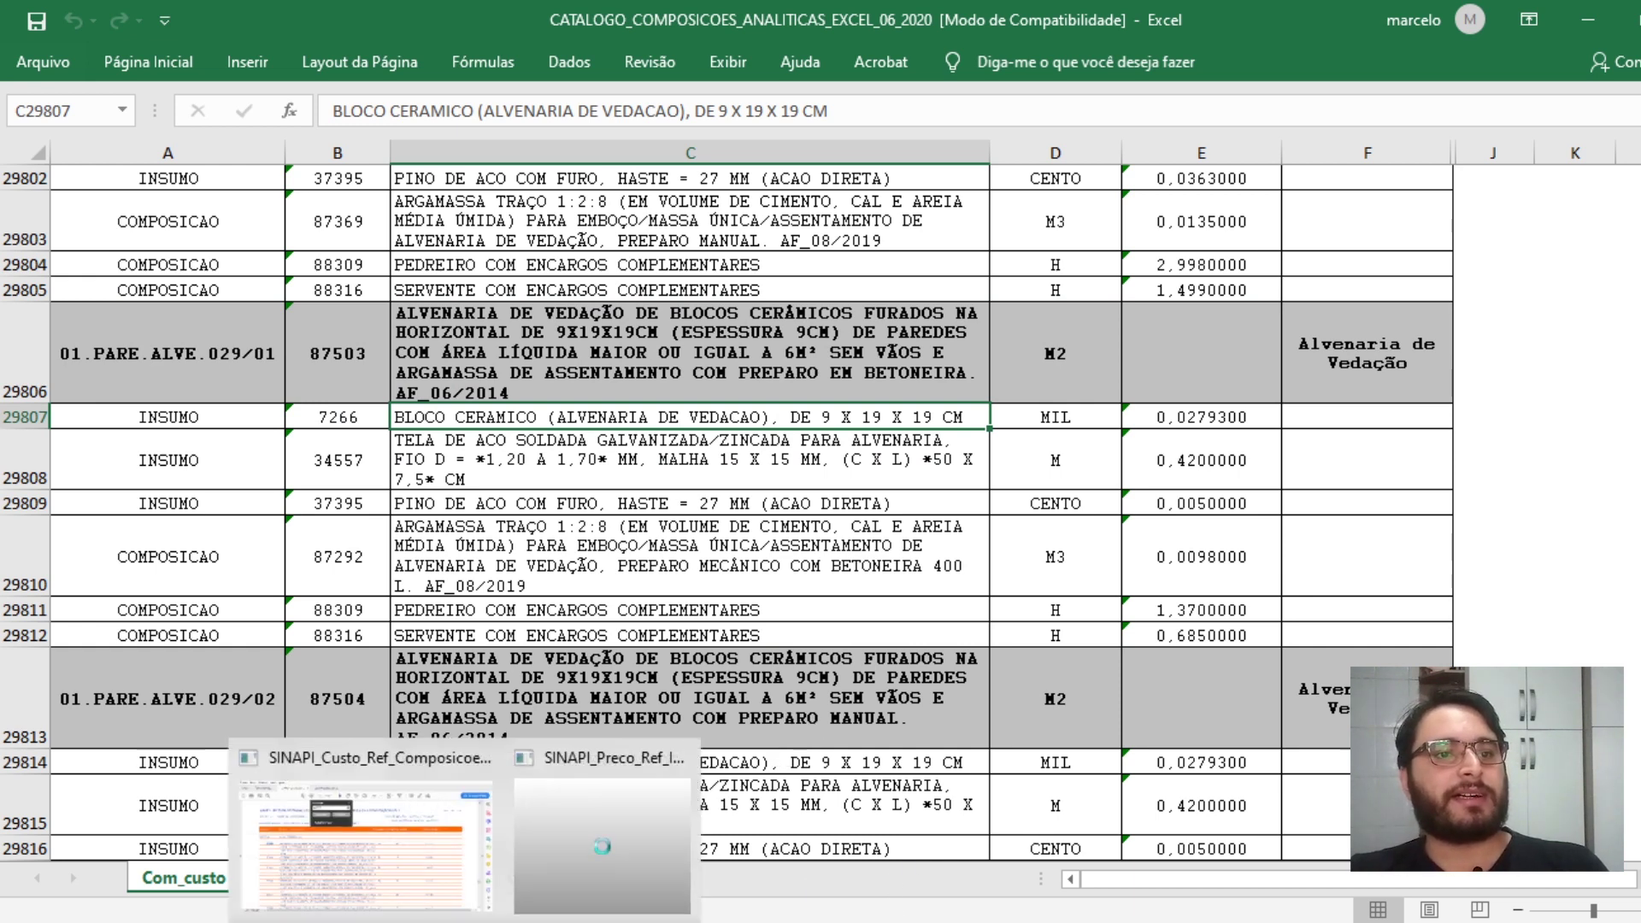
- Open the PDF SINAPI_Preco_Ref_Insumos_SP_062020_NaoDesonerado from the SINAPI reports folder and look through its input price table
click(388, 825)
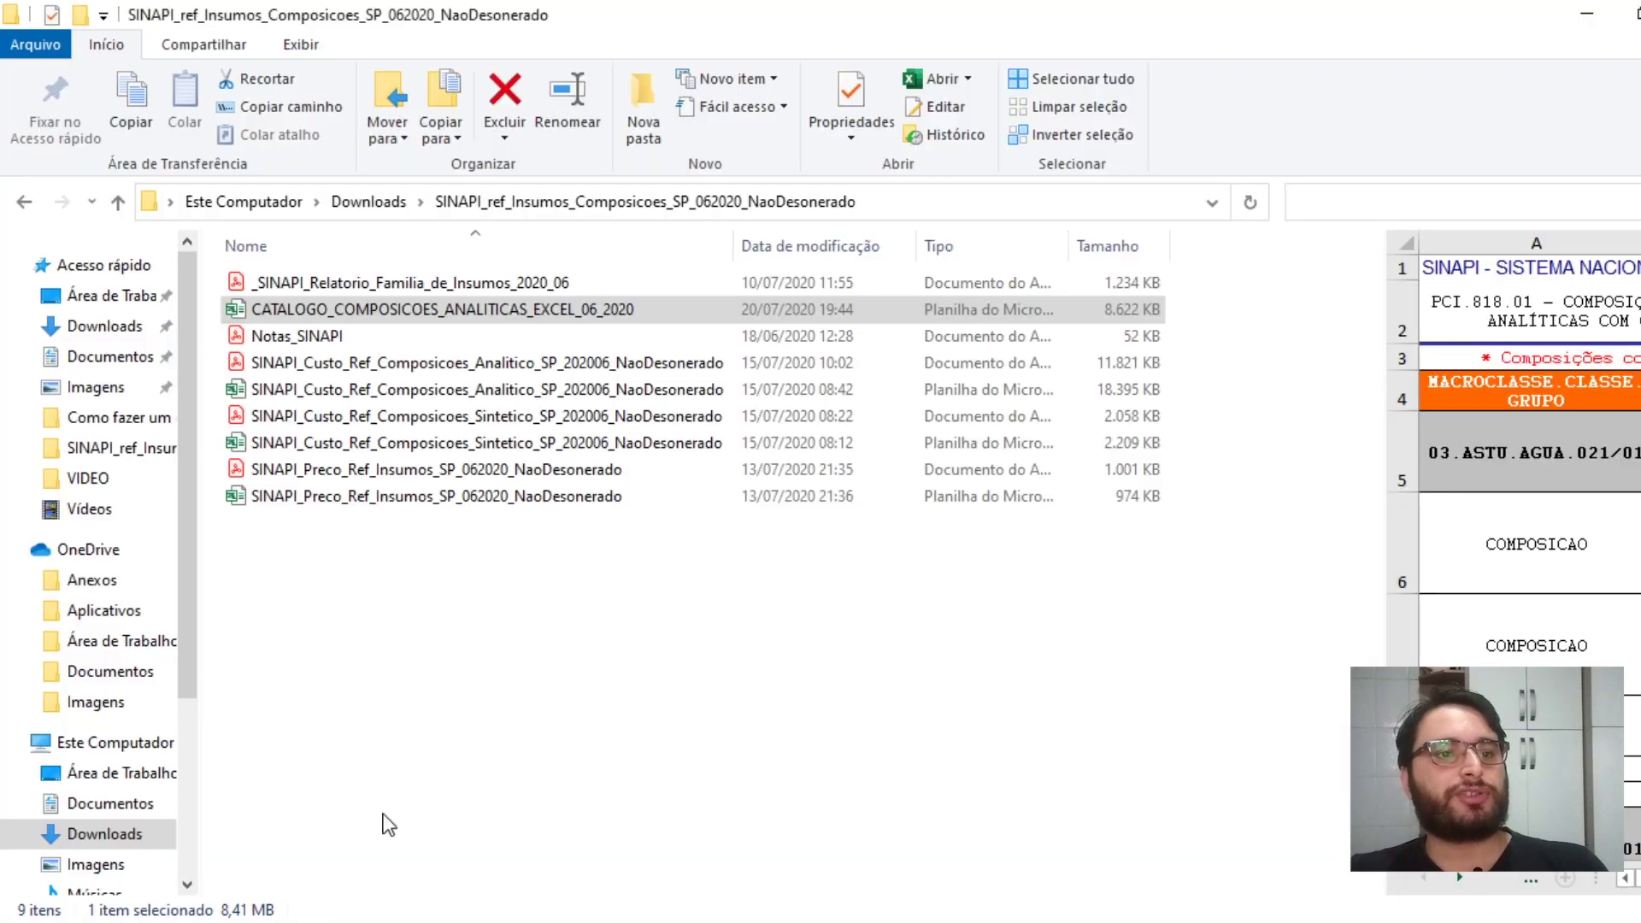
click(459, 477)
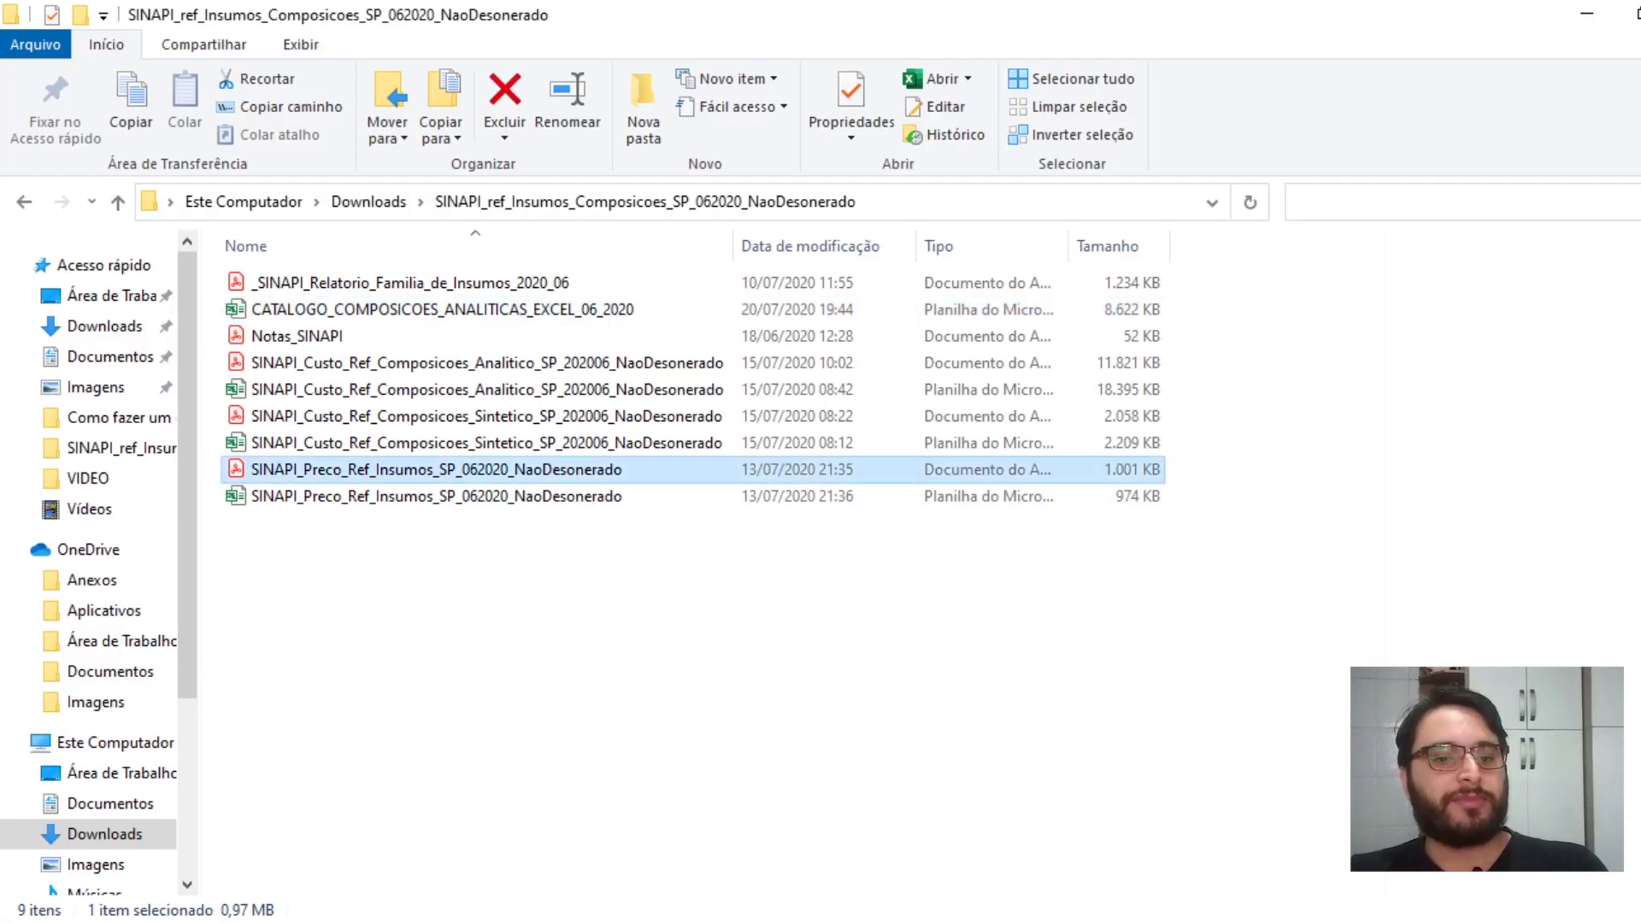
mouse_move(556, 885)
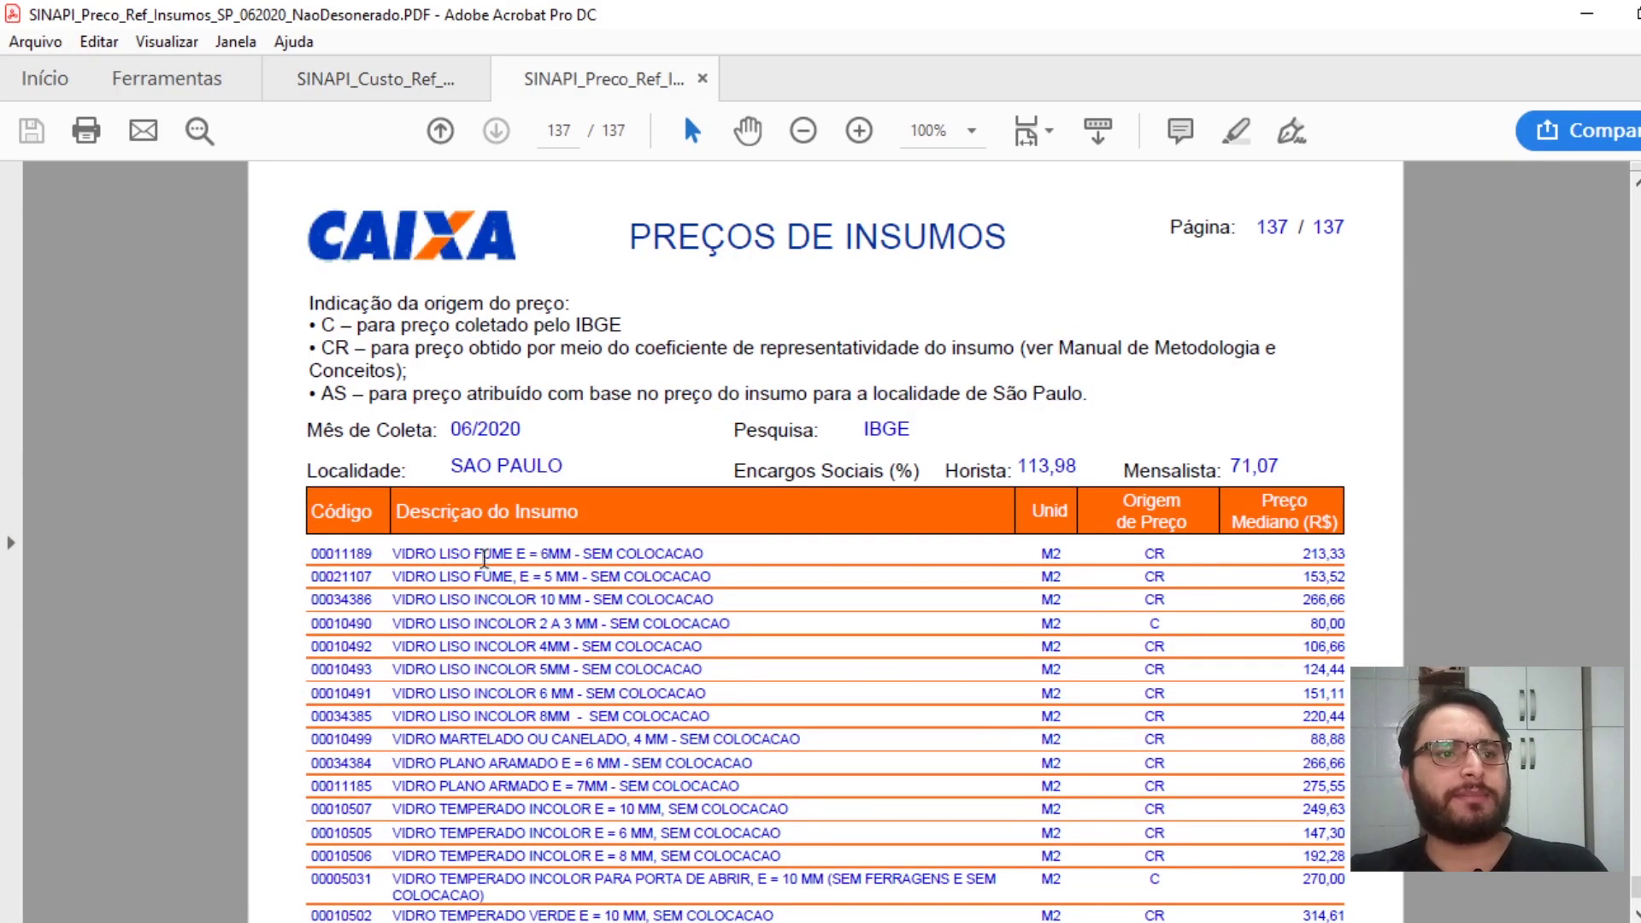
scroll(498, 598, down, 5)
scroll(504, 603, down, 5)
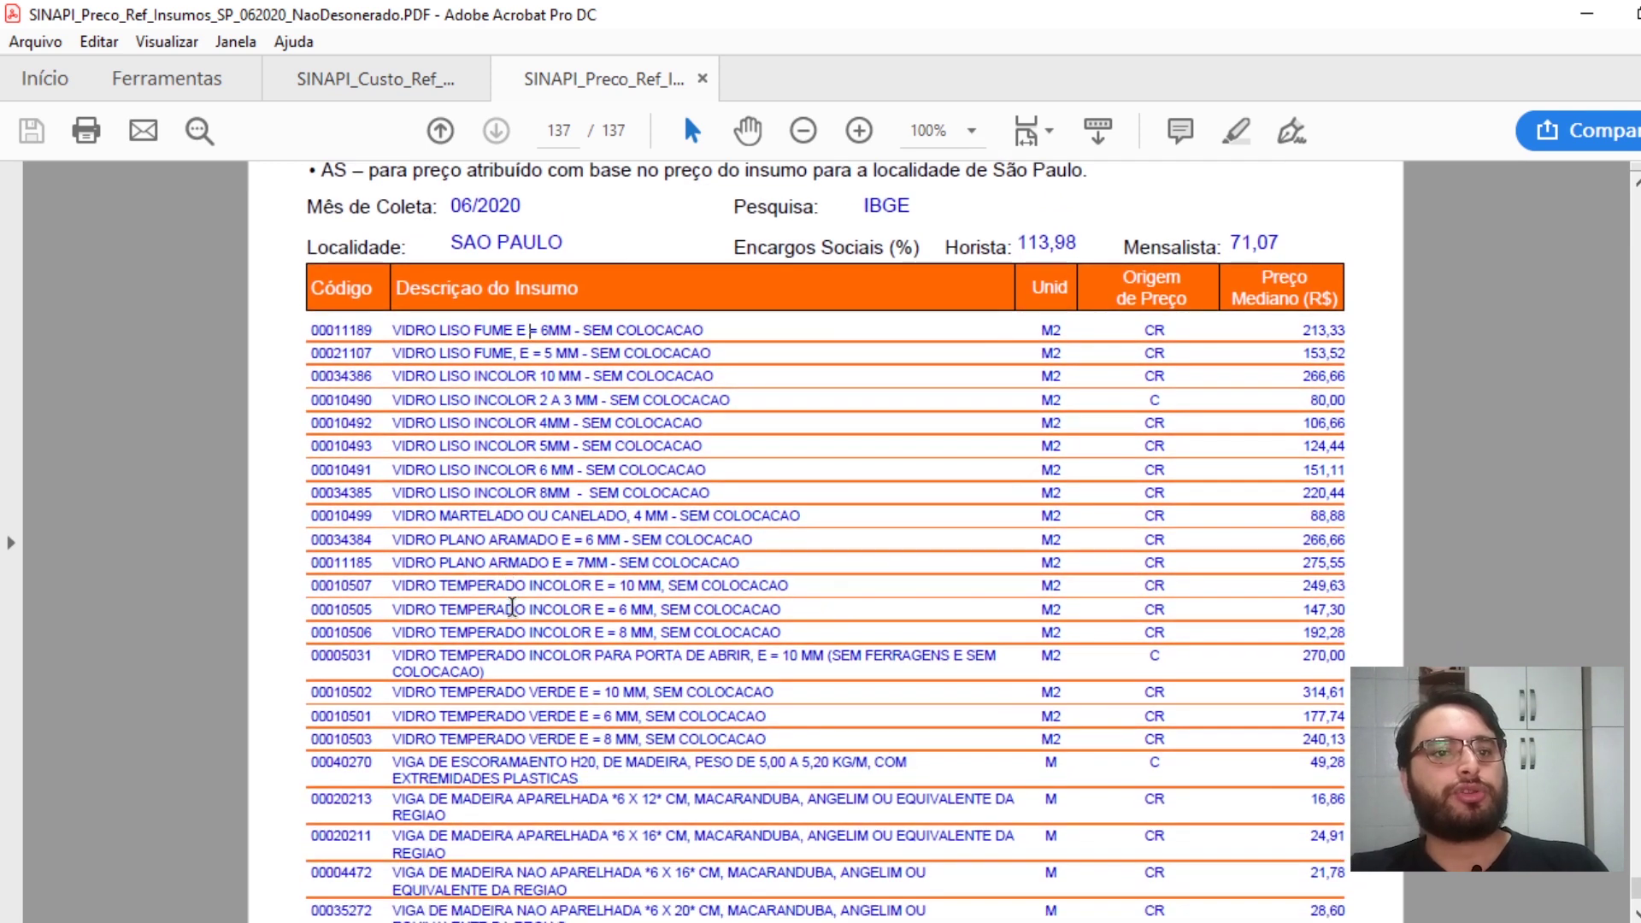
- Look over the last page of the input price table, from the glass items down to the total and closing note
scroll(515, 609, down, 8)
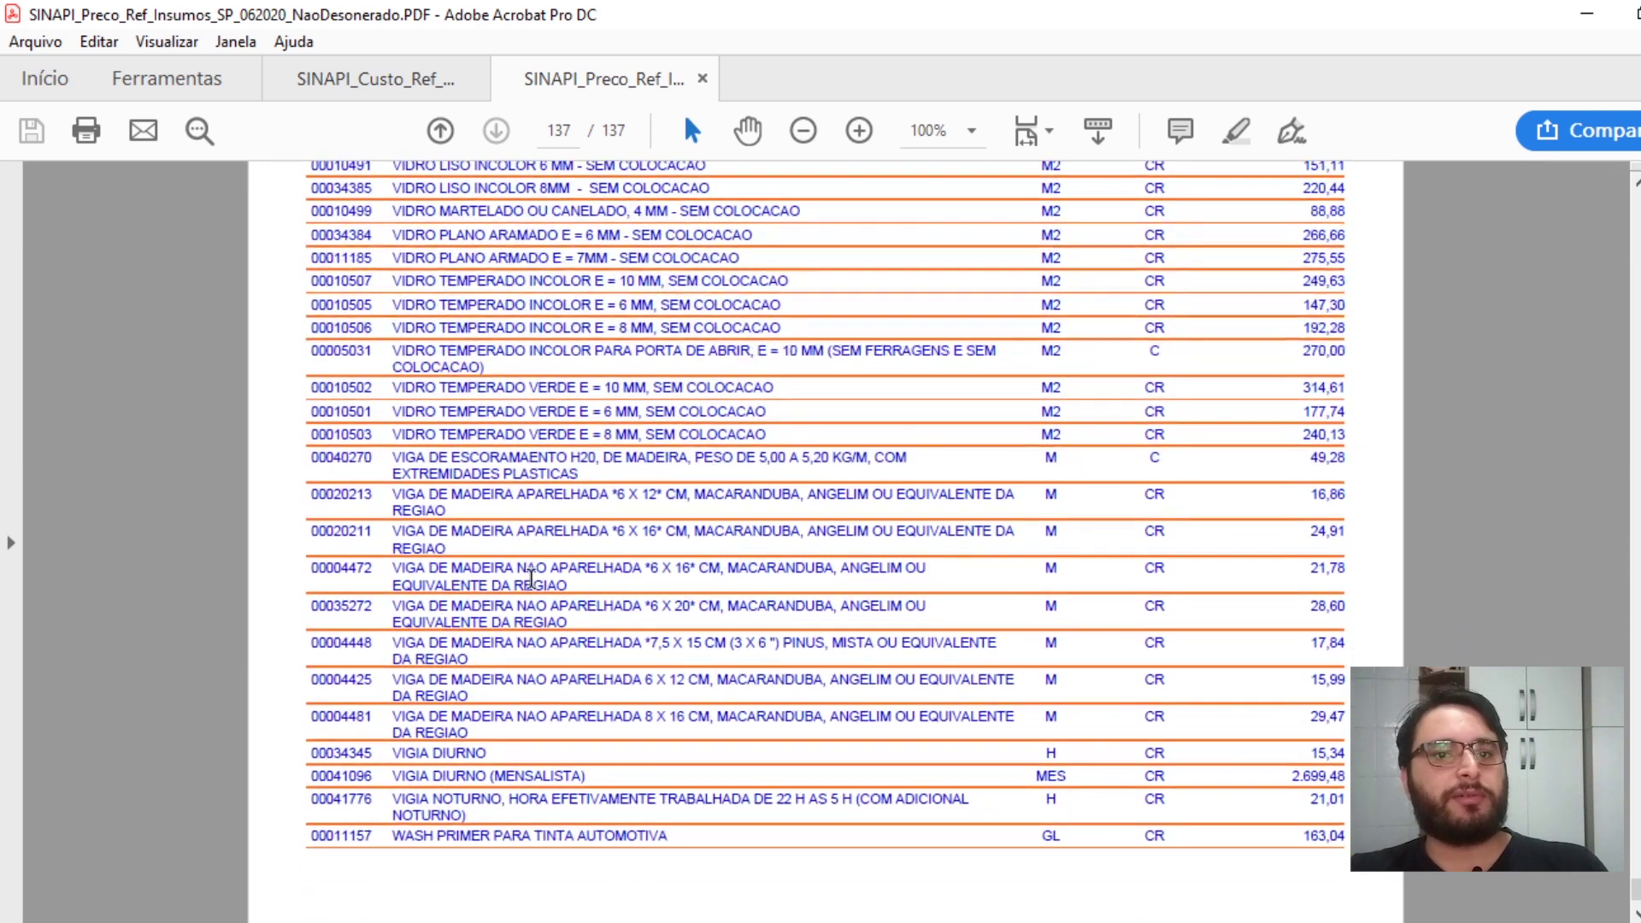
scroll(977, 487, down, 3)
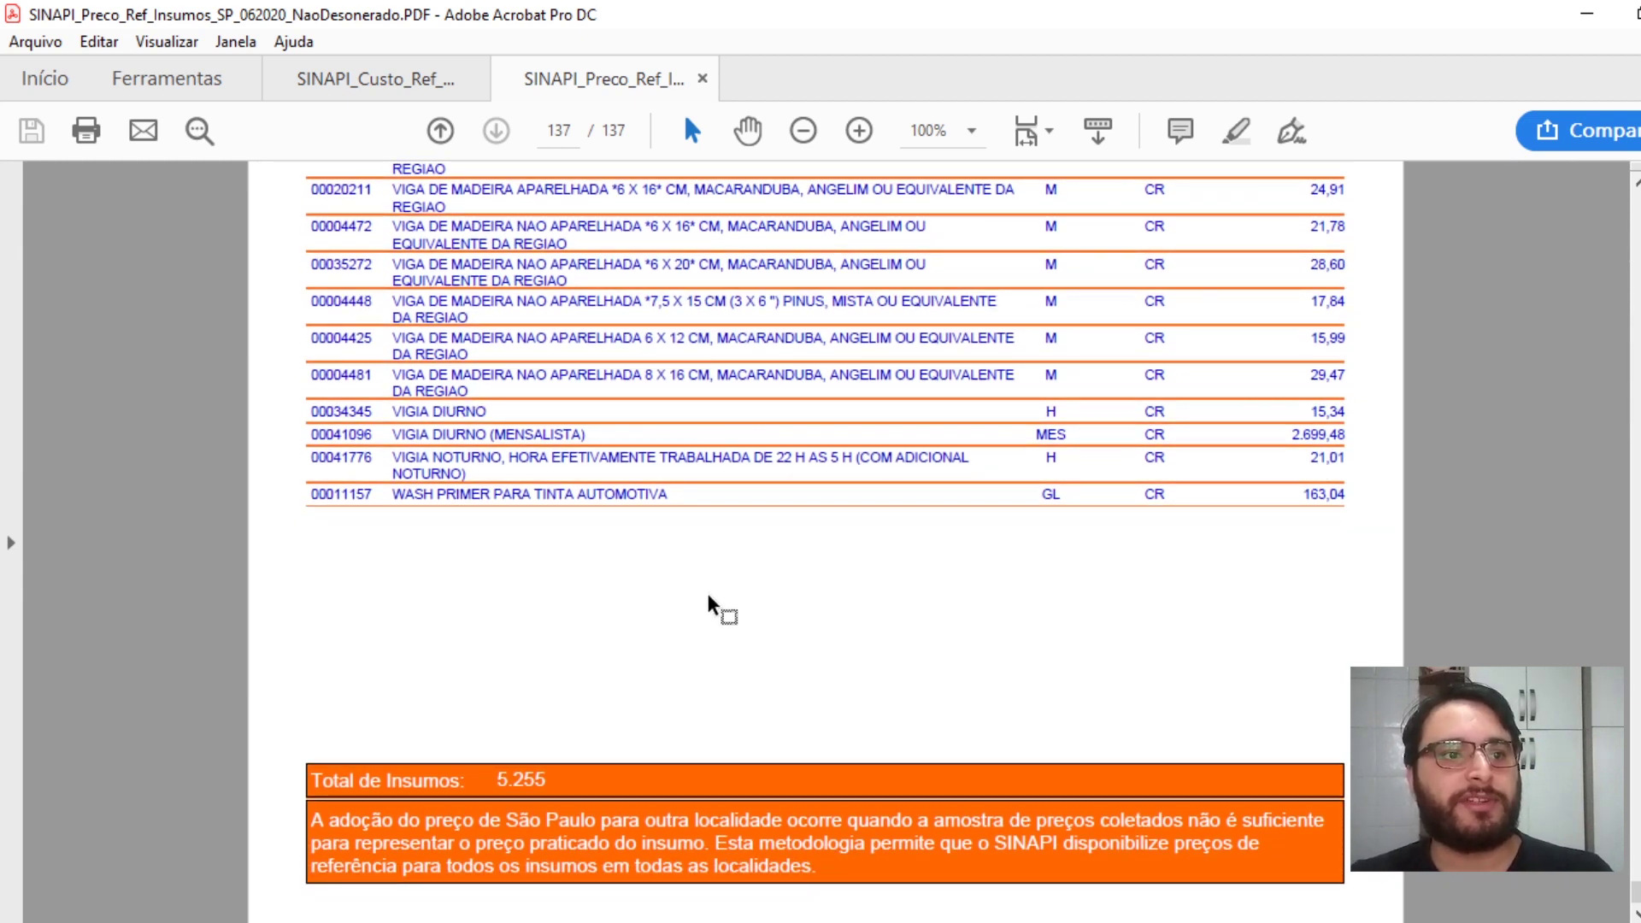
scroll(718, 608, up, 4)
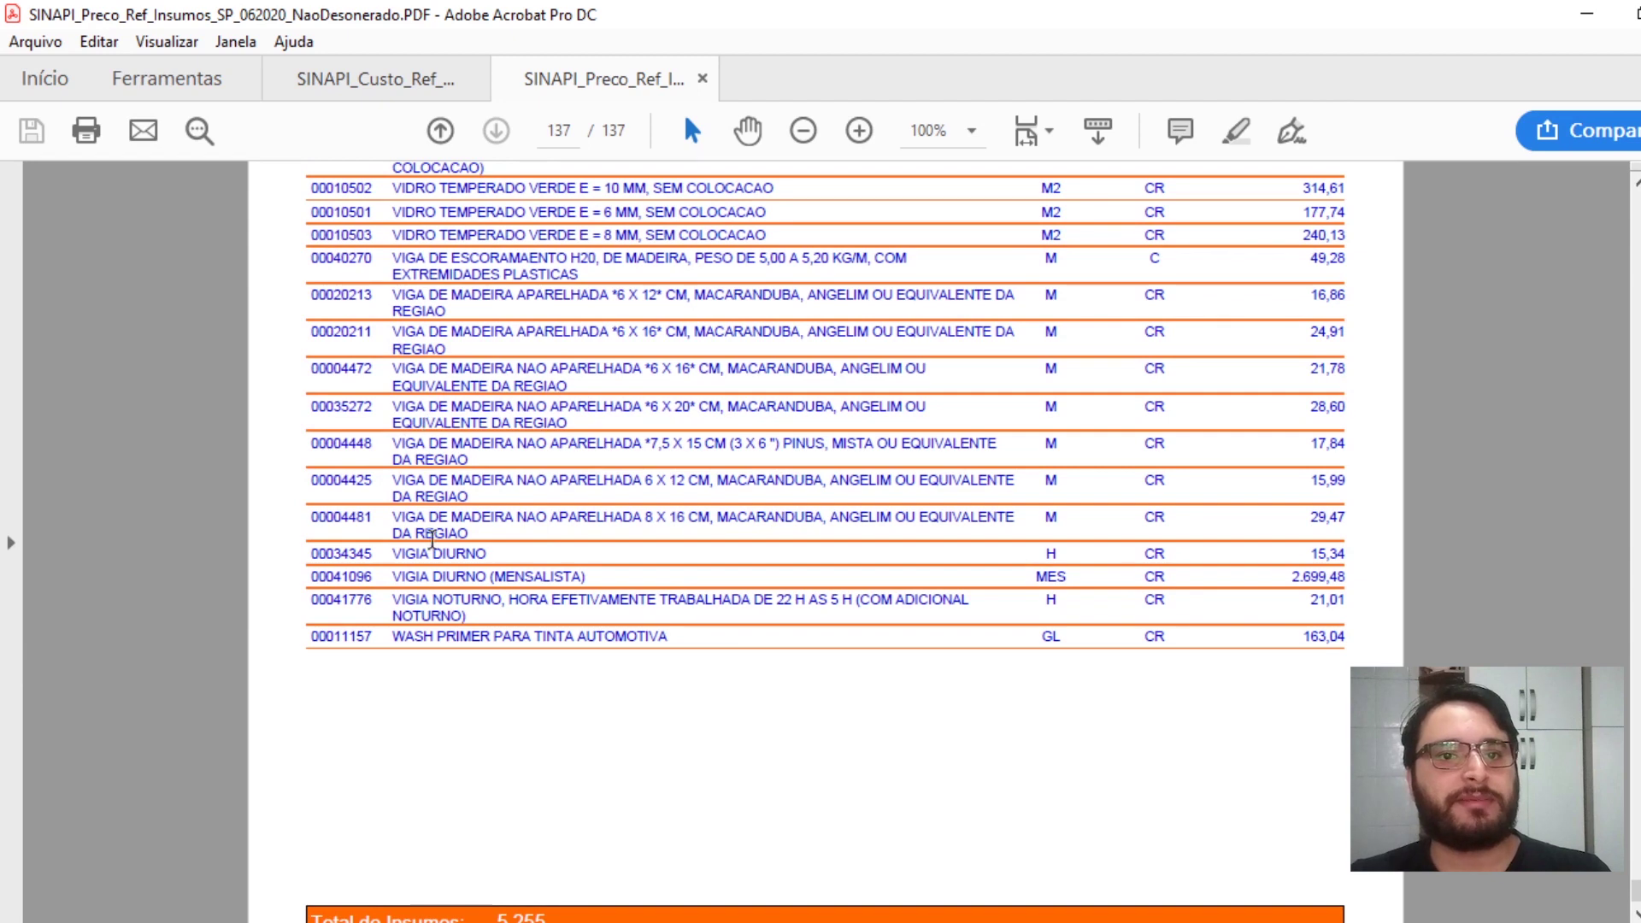
scroll(417, 551, up, 5)
scroll(418, 552, up, 6)
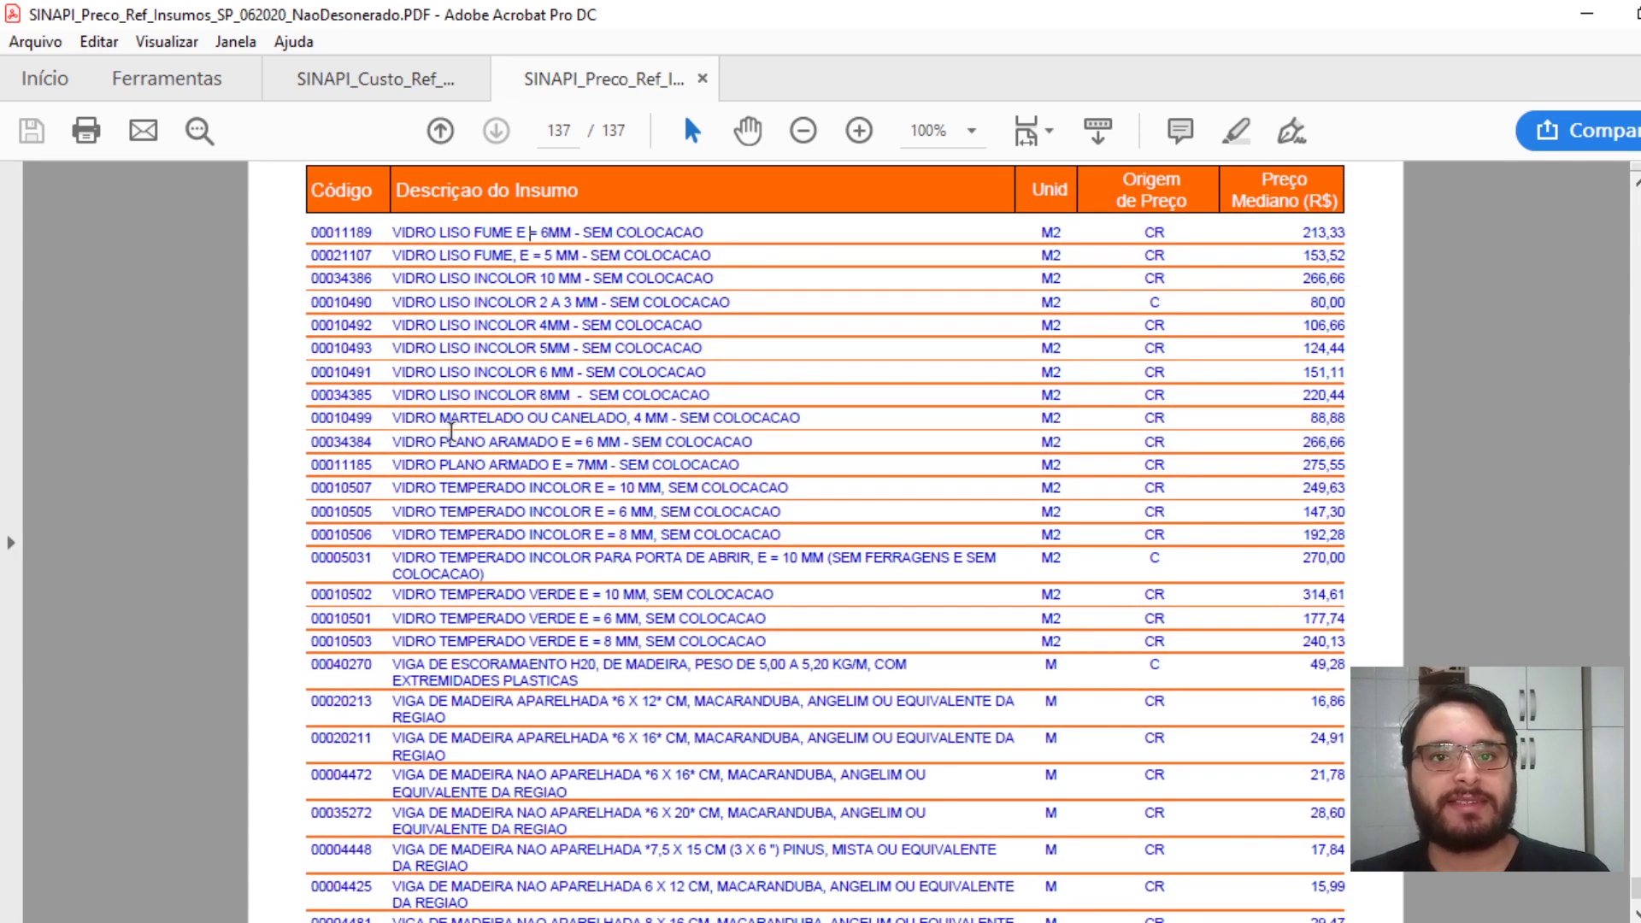
- Search the input price PDF for code 21108 and highlight its row from the price back into the description
key(ctrl+f)
text(211)
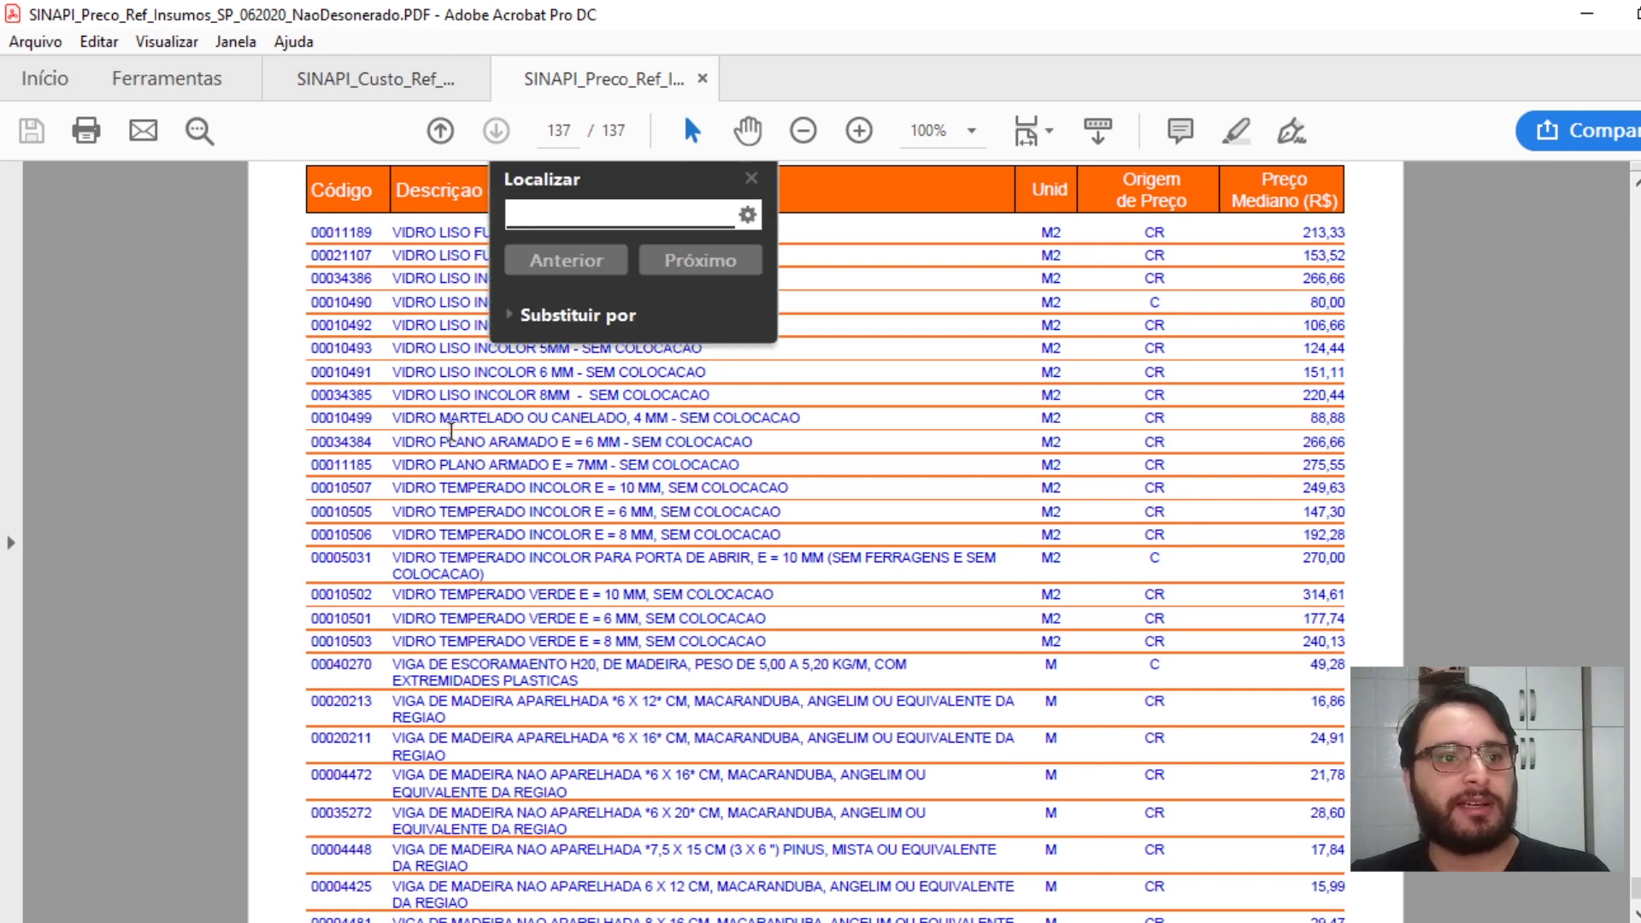
text(08)
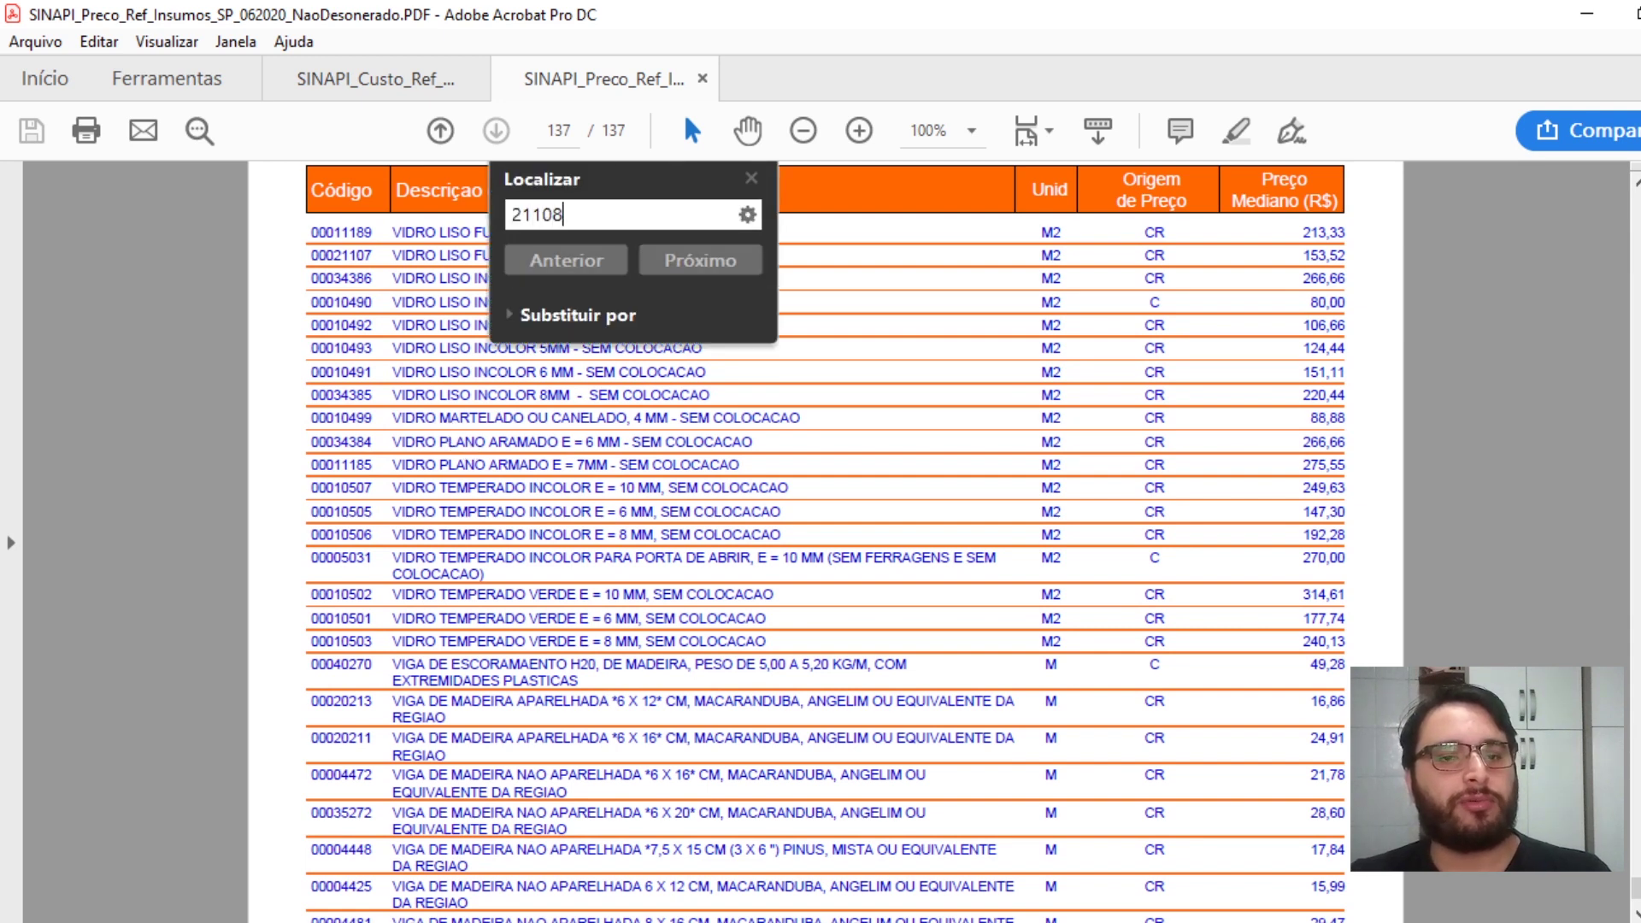
key(Return)
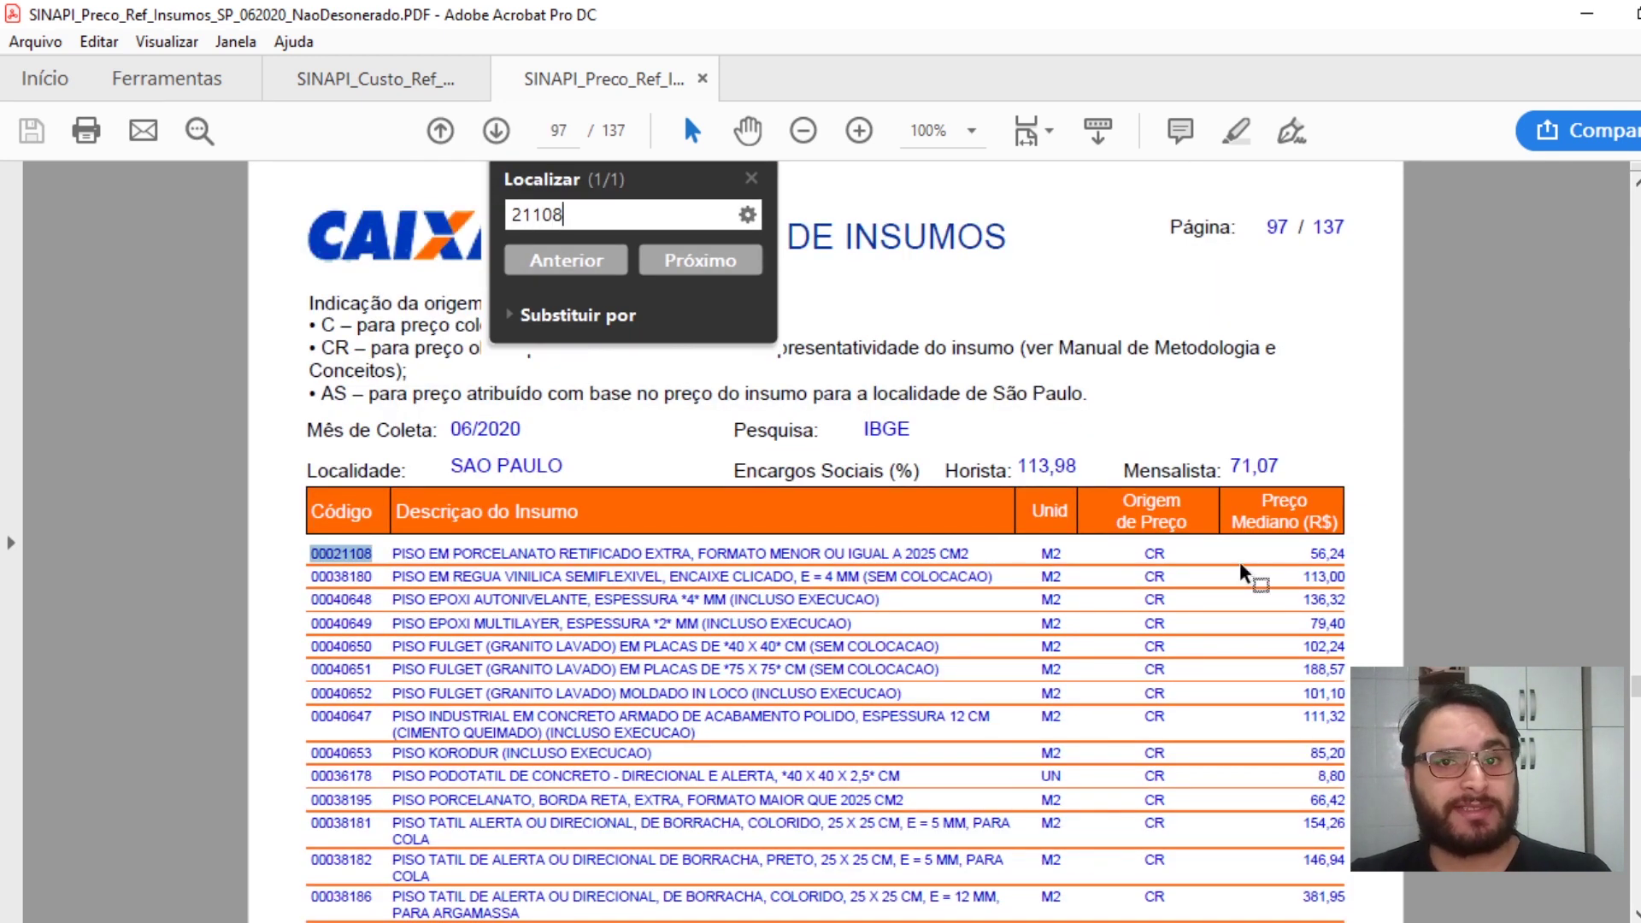
drag(1348, 556, 846, 555)
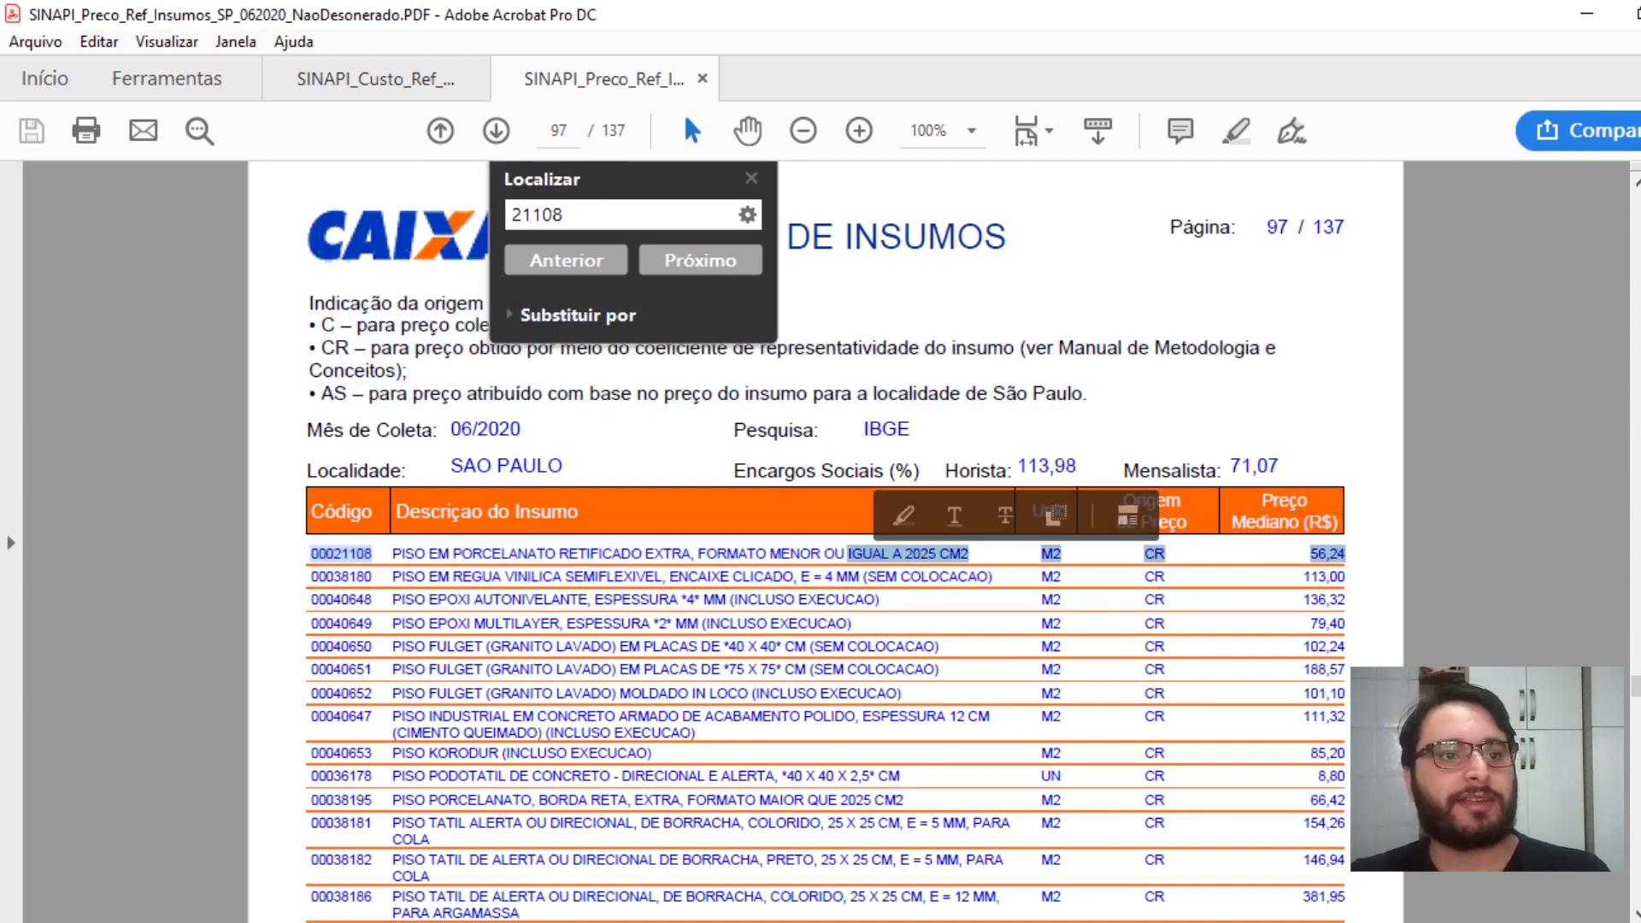
- Switch to the Excel composition catalogue for the ceramic block's code under composition 87503, and look up 7266 in the input price PDF
click(599, 908)
drag(333, 416, 205, 416)
click(358, 414)
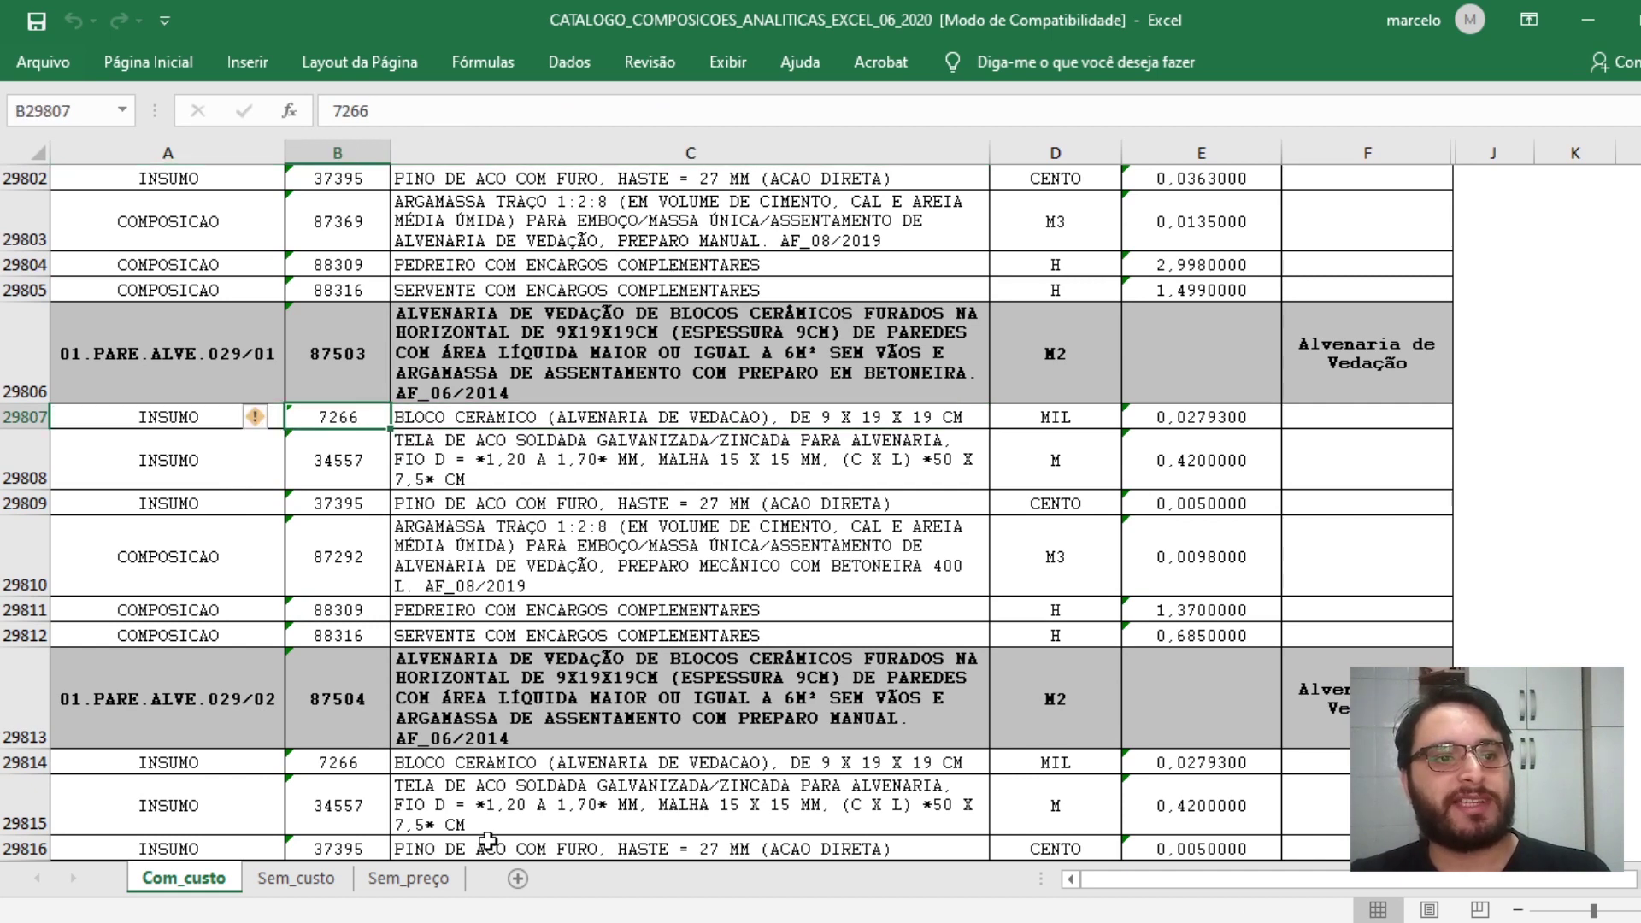
click(571, 881)
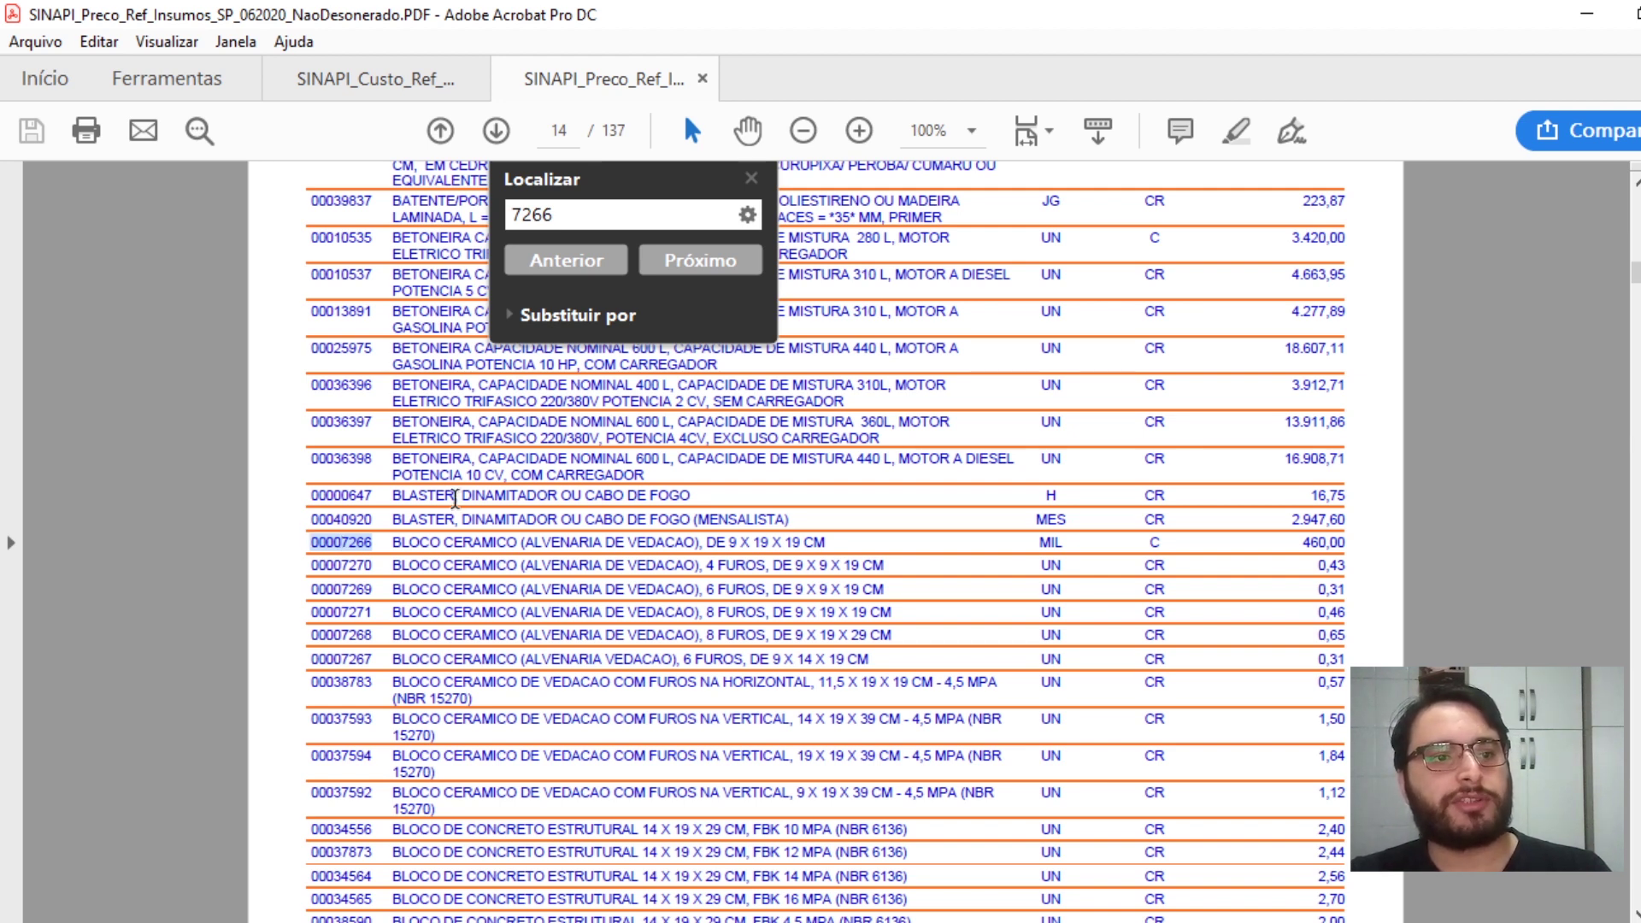
- Examine input 7266's full row, highlighting the 9 x 19 x 19 cm block dimensions, the unit and the median price
drag(305, 547, 1264, 545)
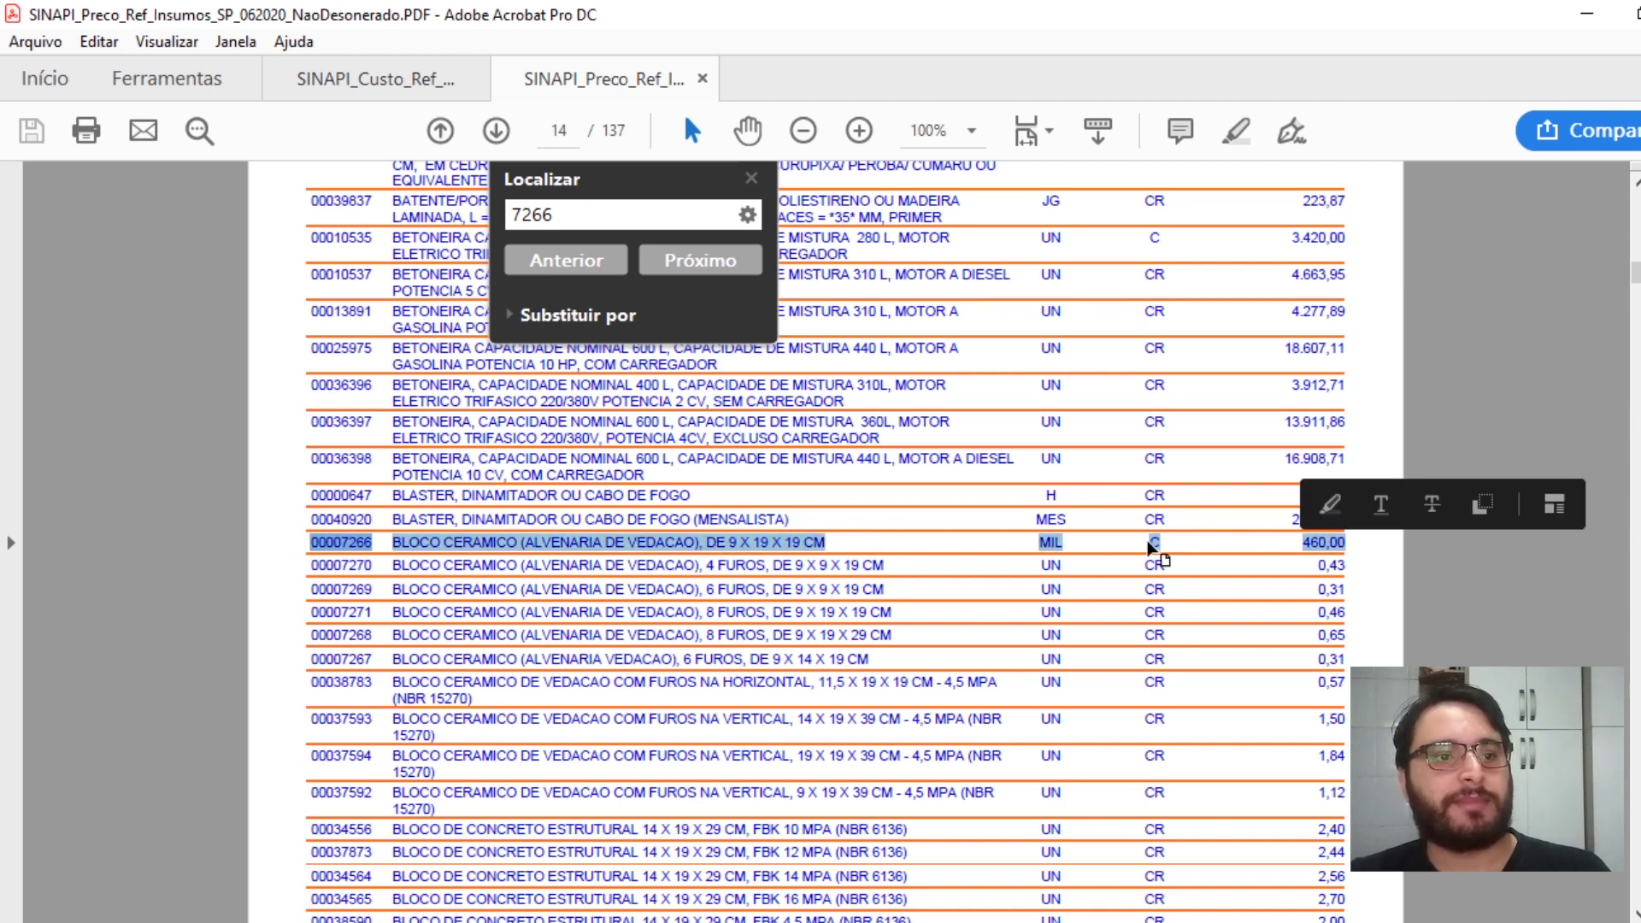
click(846, 542)
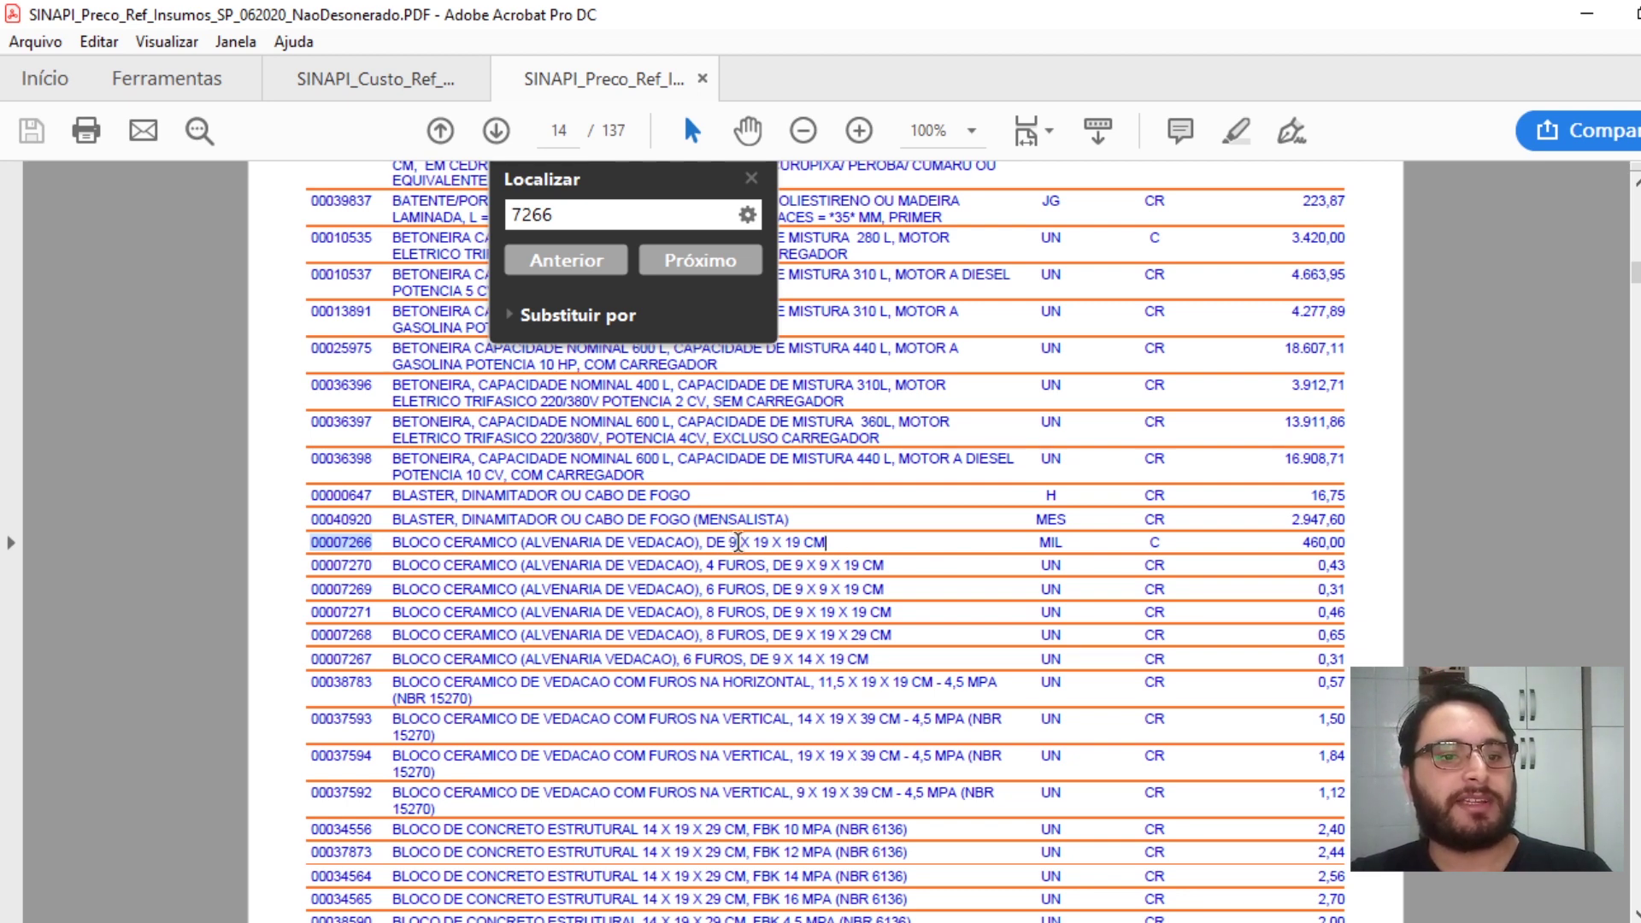
drag(828, 544, 728, 546)
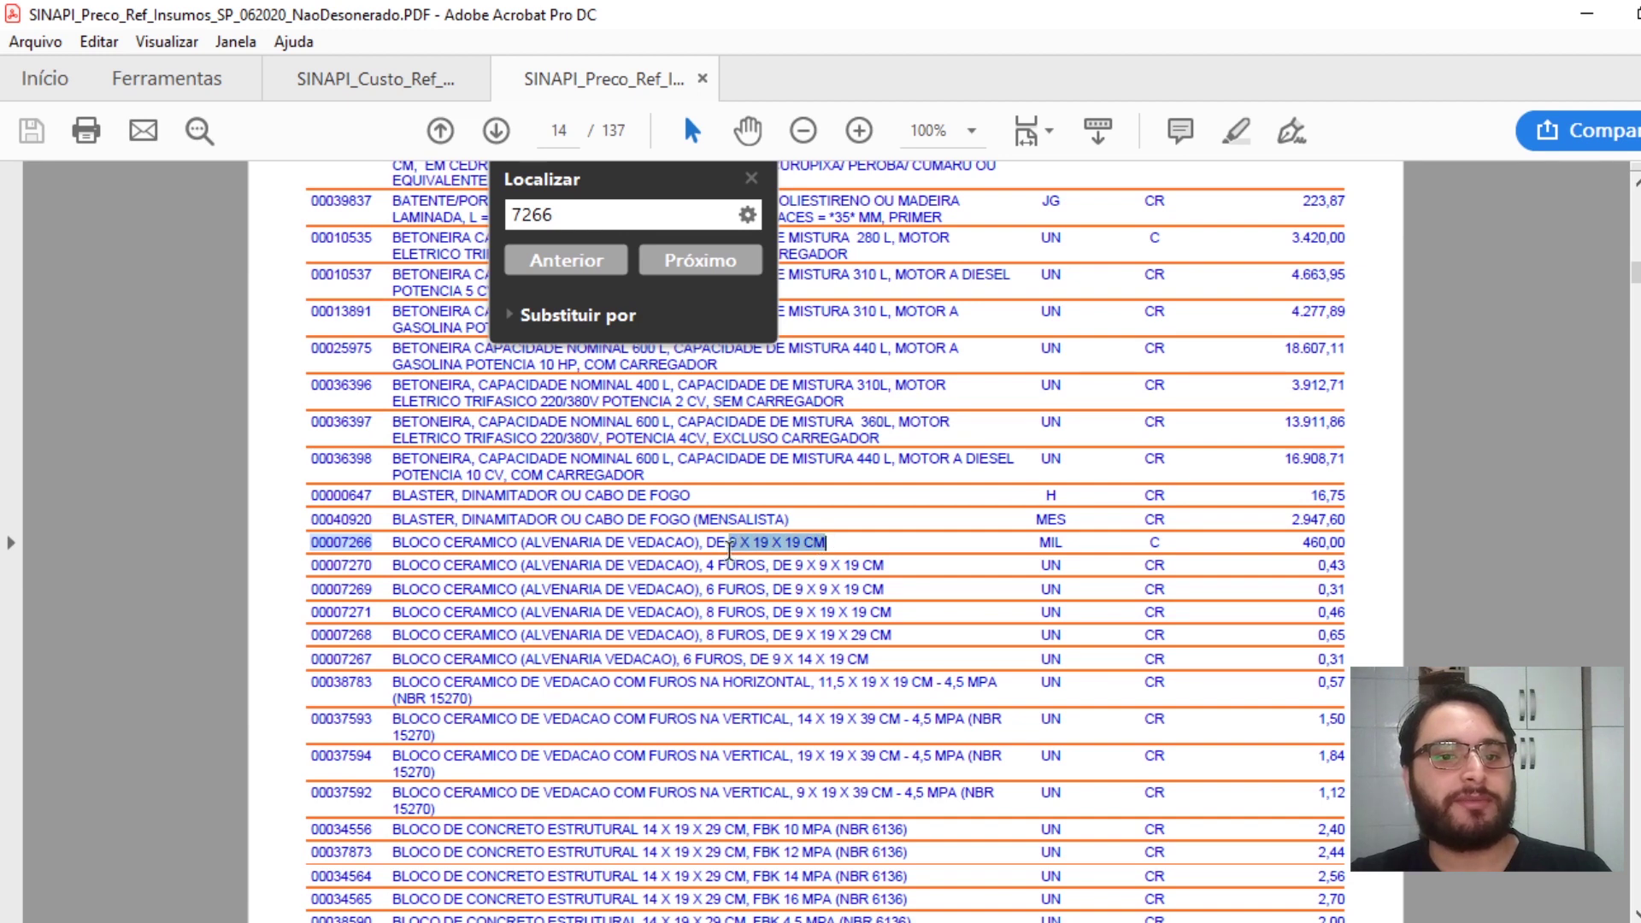
double_click(1049, 543)
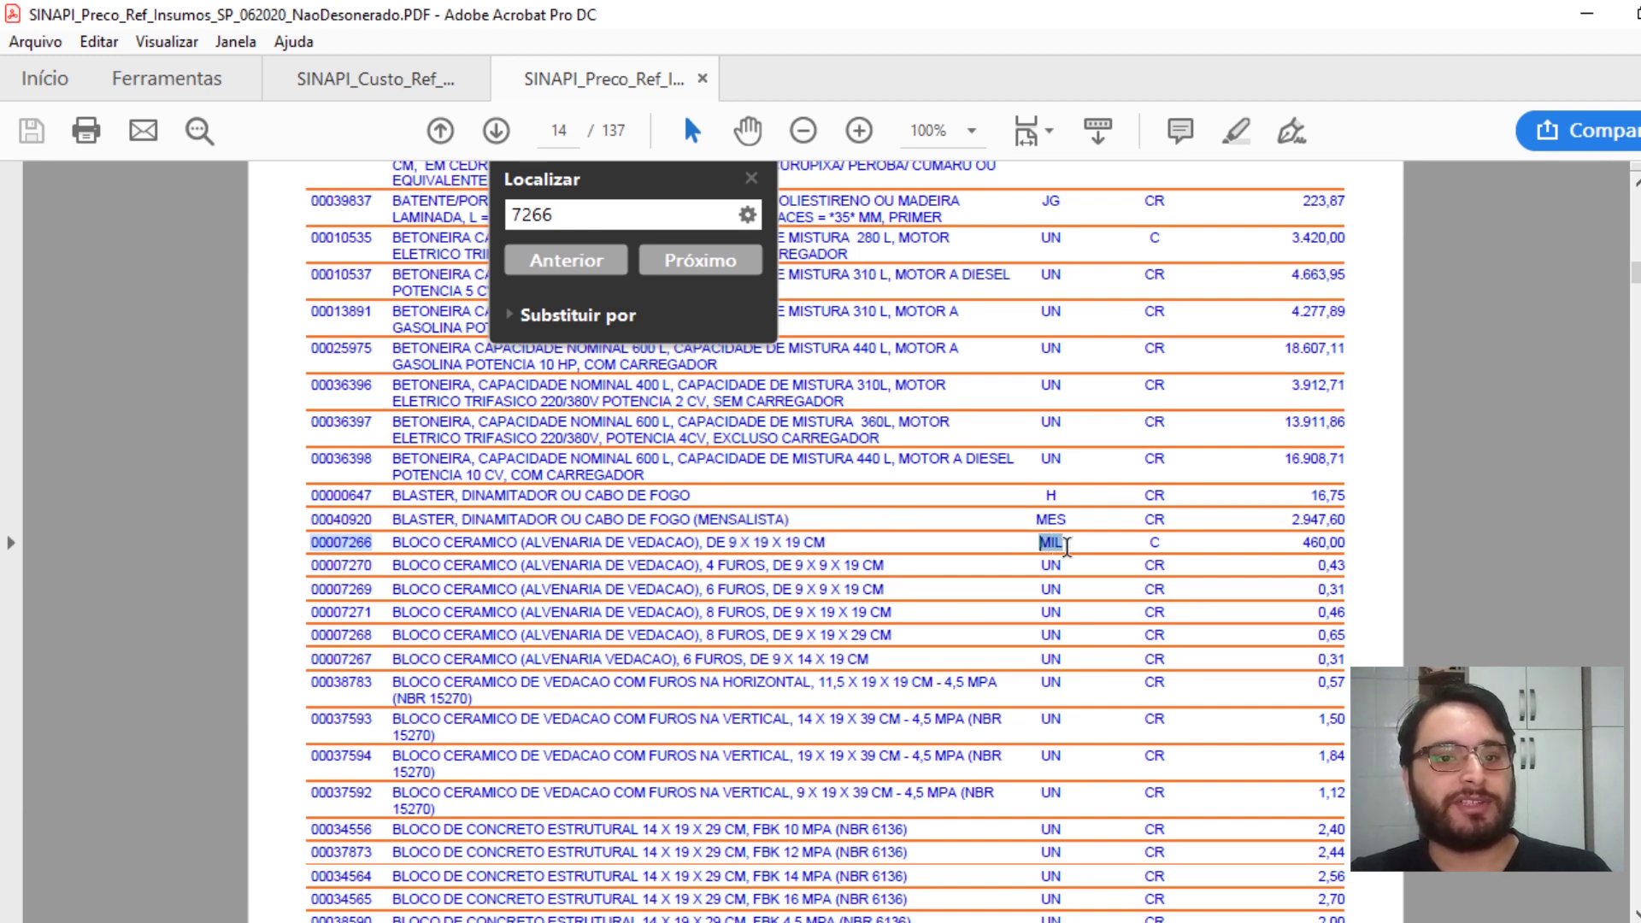
drag(1301, 544, 1351, 544)
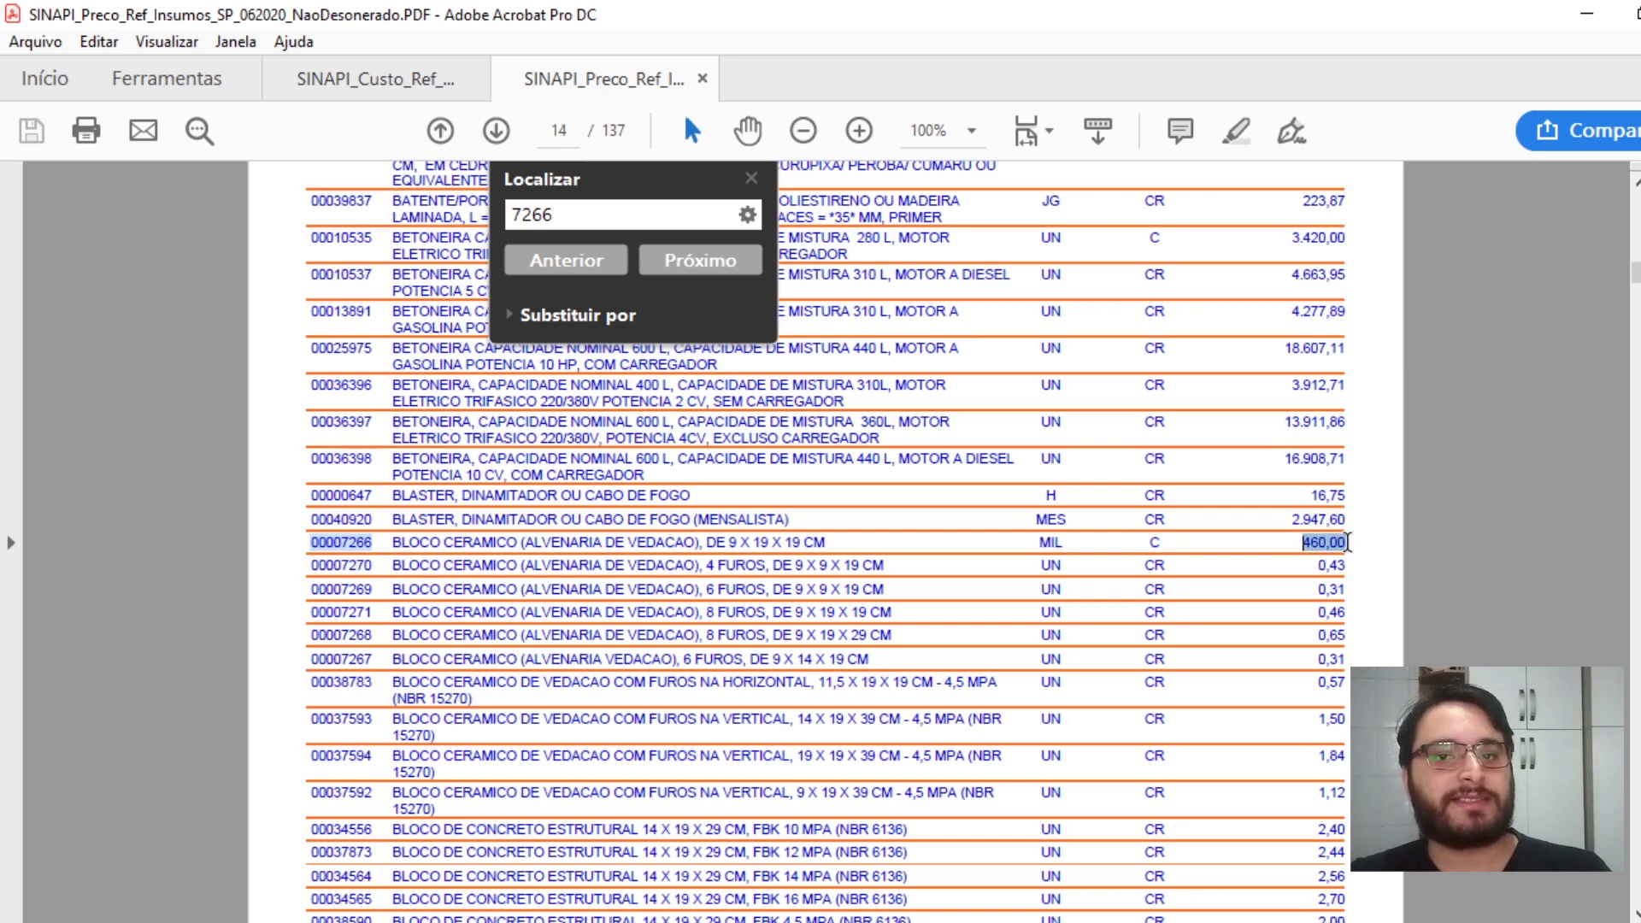
click(1352, 545)
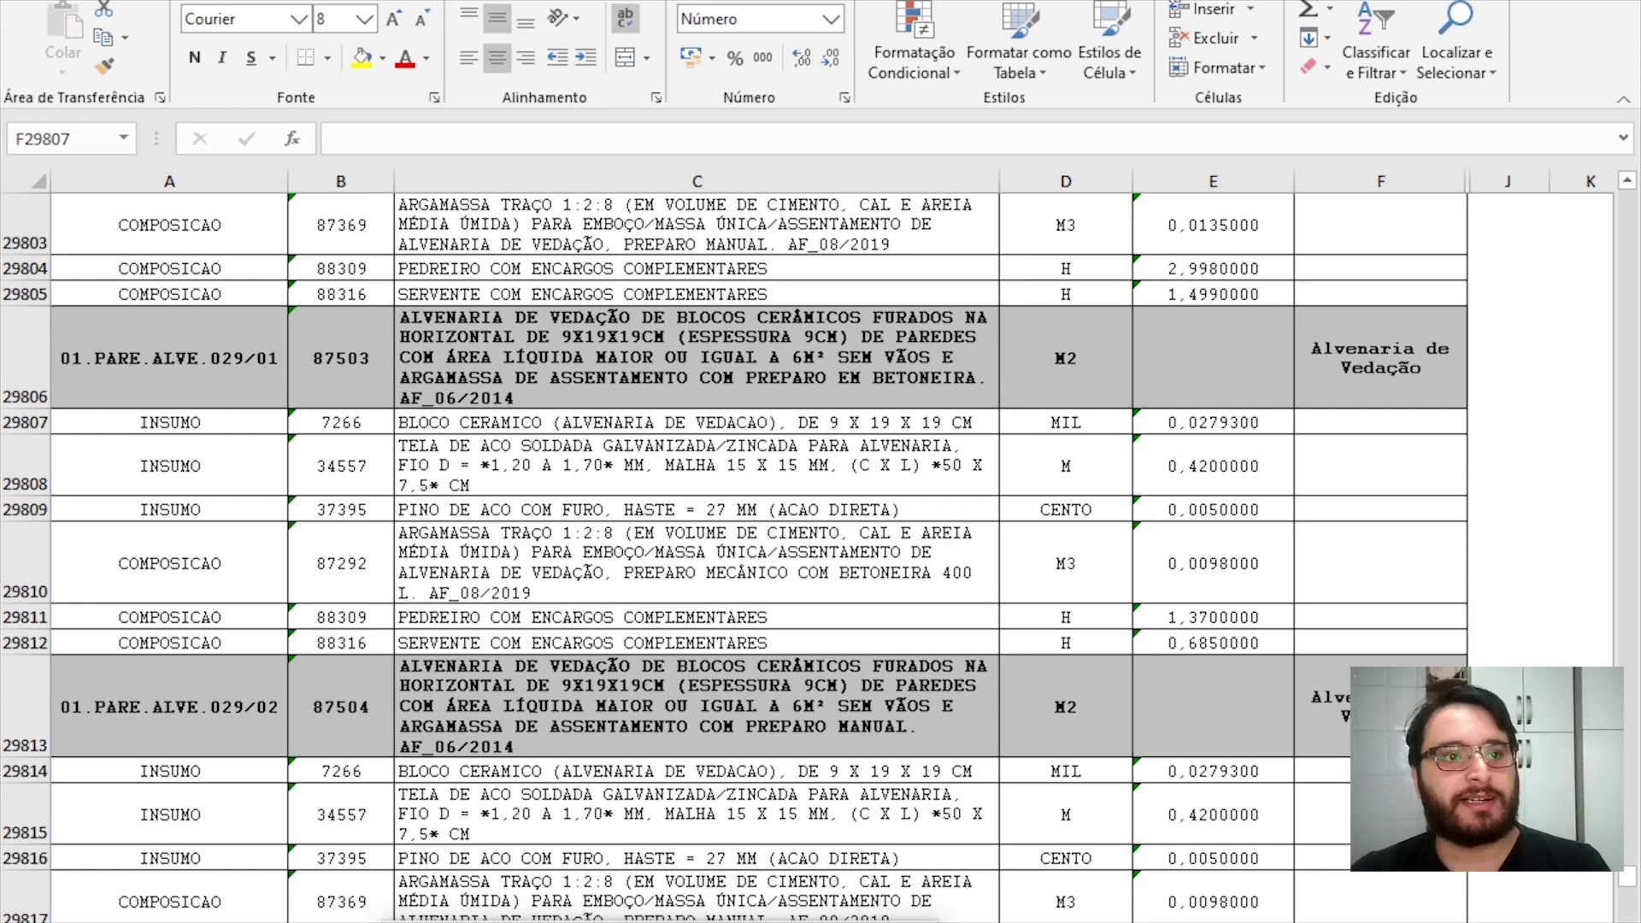
- Switch from the Excel catalogue to the analytical composition cost report in Adobe Acrobat to view composition 87503
key(alt+Tab)
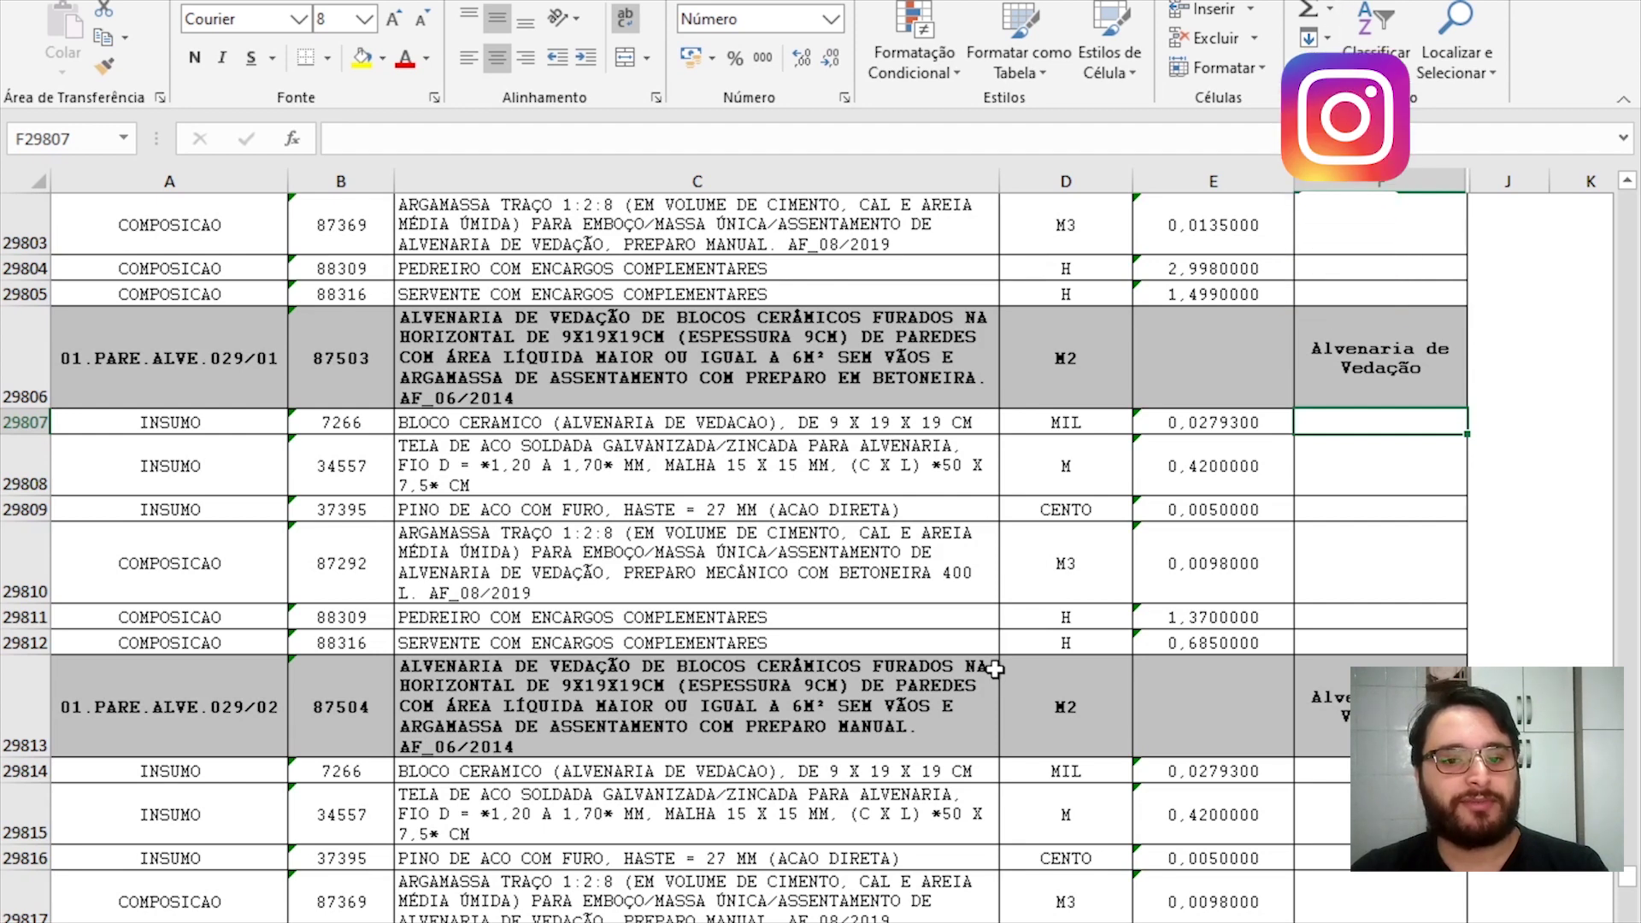
key(alt+Tab)
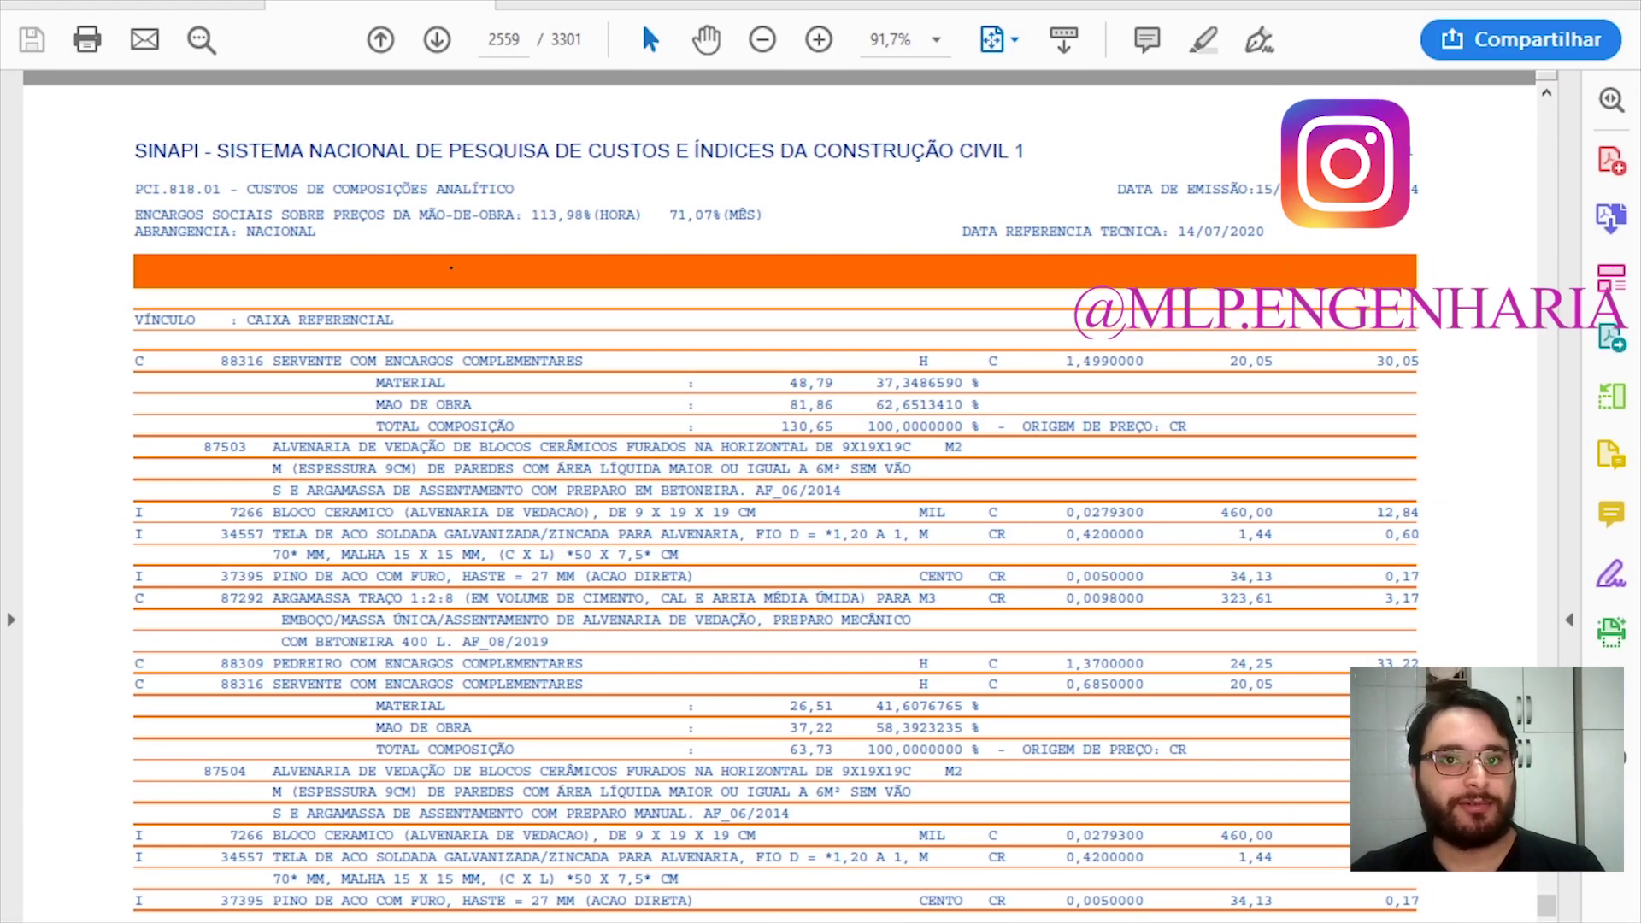